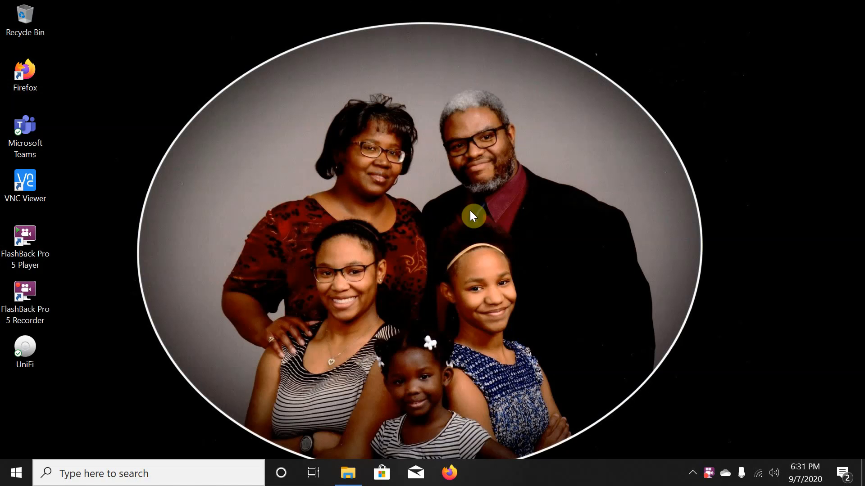
# Launch Firefox from the taskbar.
pyautogui.moveTo(125, 16); pyautogui.dragTo(677, 329)
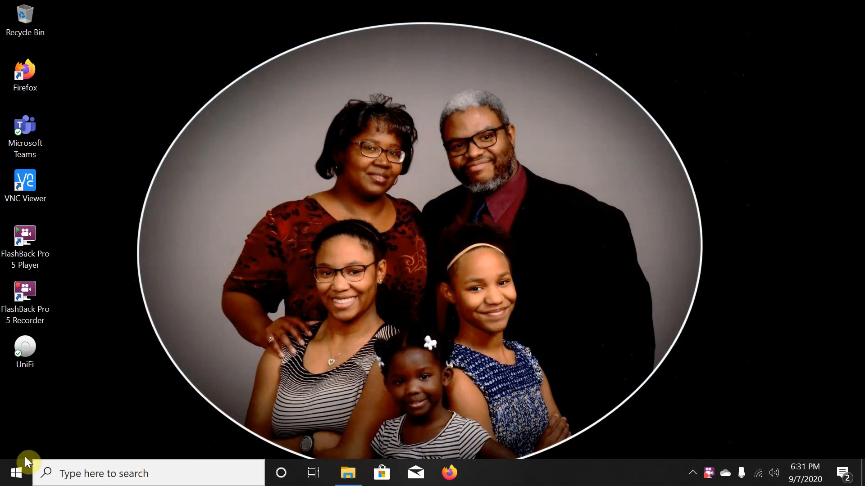
pyautogui.click(17, 477)
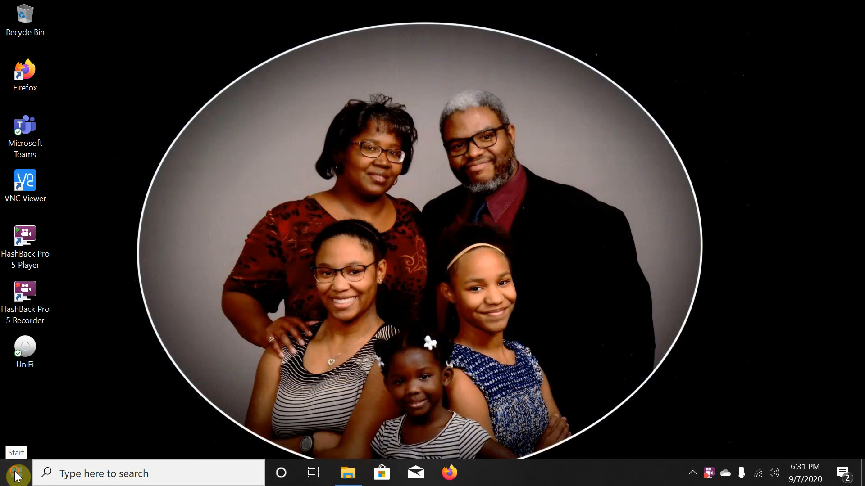
pyautogui.click(662, 391)
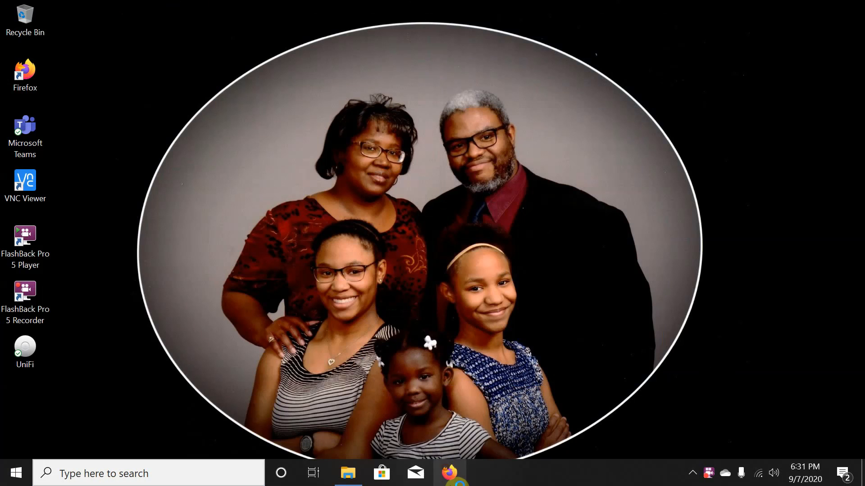
pyautogui.click(449, 473)
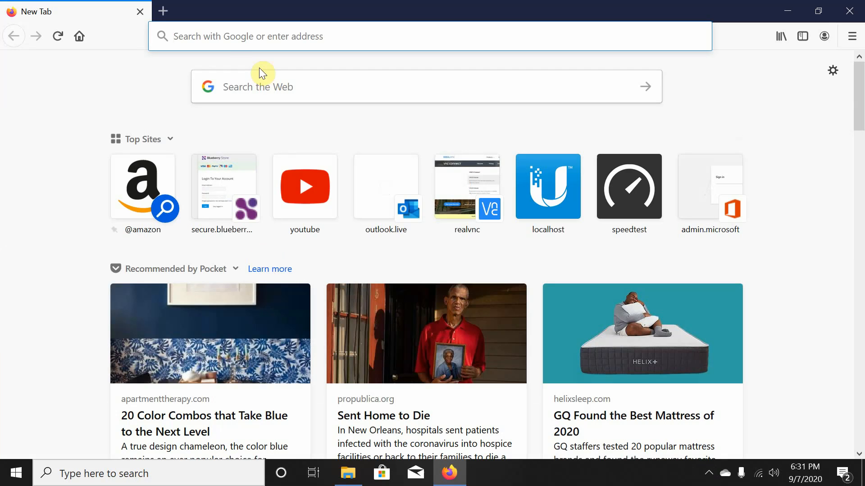
pyautogui.click(263, 34)
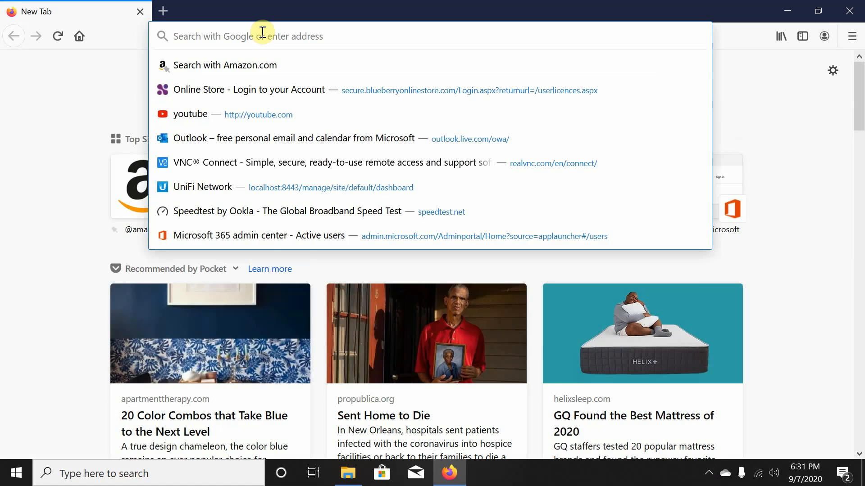
pyautogui.write('www.google.com/')
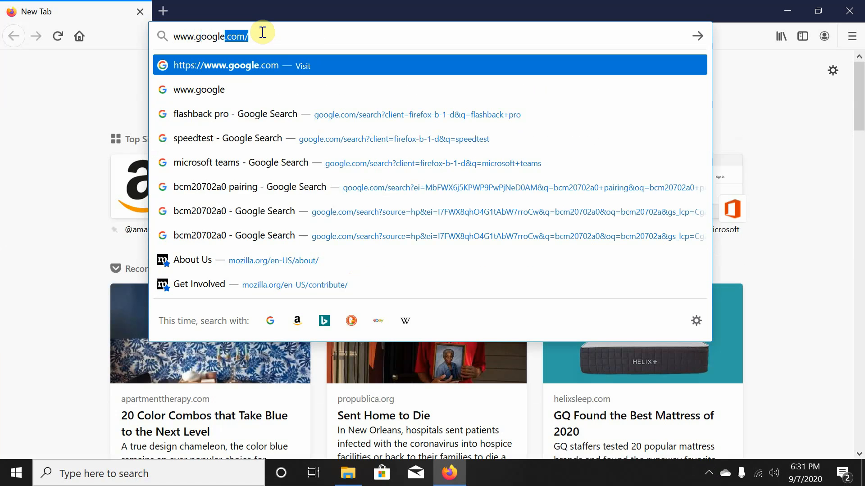
pyautogui.press('Return')
pyautogui.write('vis')
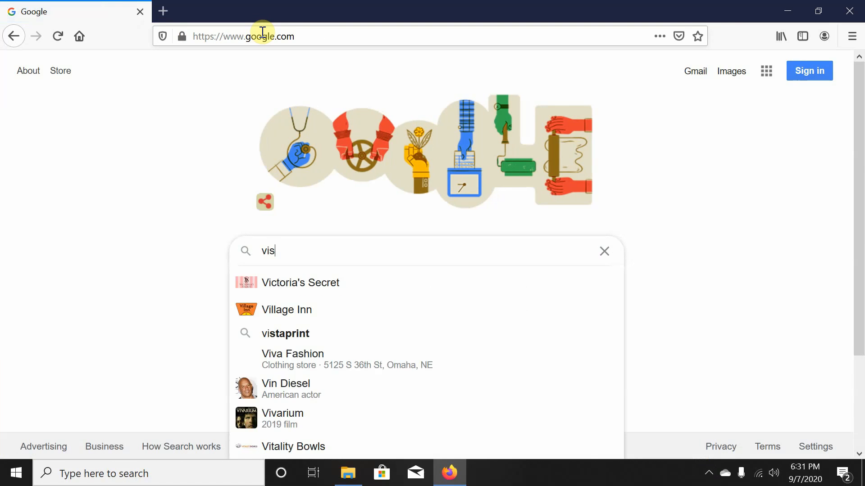
pyautogui.write('ual studio')
pyautogui.press('Return')
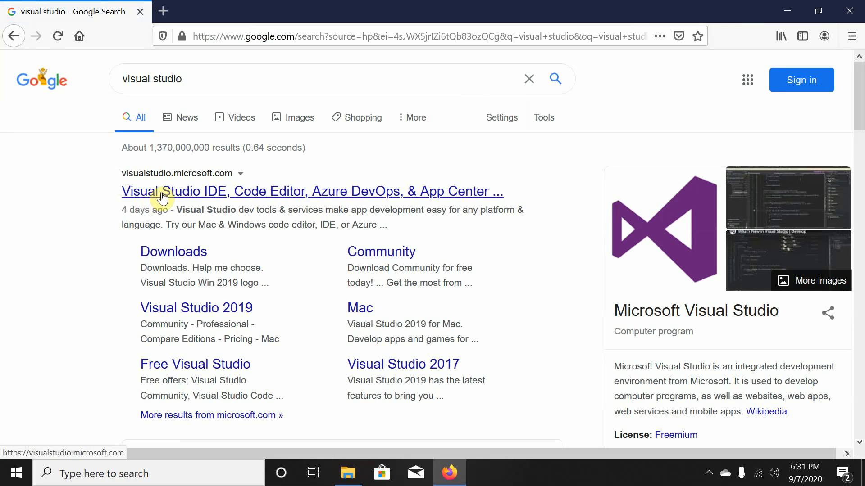
# Open visualstudio.microsoft.com and choose Community 2019 from the Download Visual Studio menu.
pyautogui.click(196, 199)
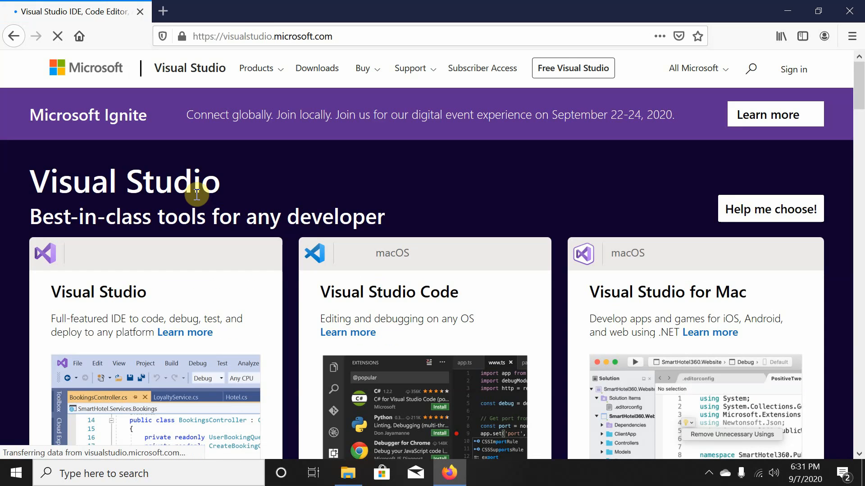
pyautogui.scroll(-4, 263, 182)
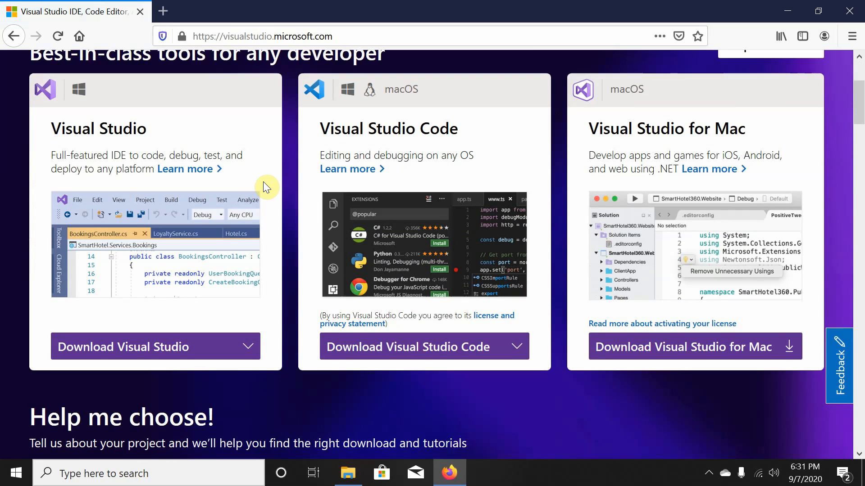
pyautogui.scroll(2, 263, 182)
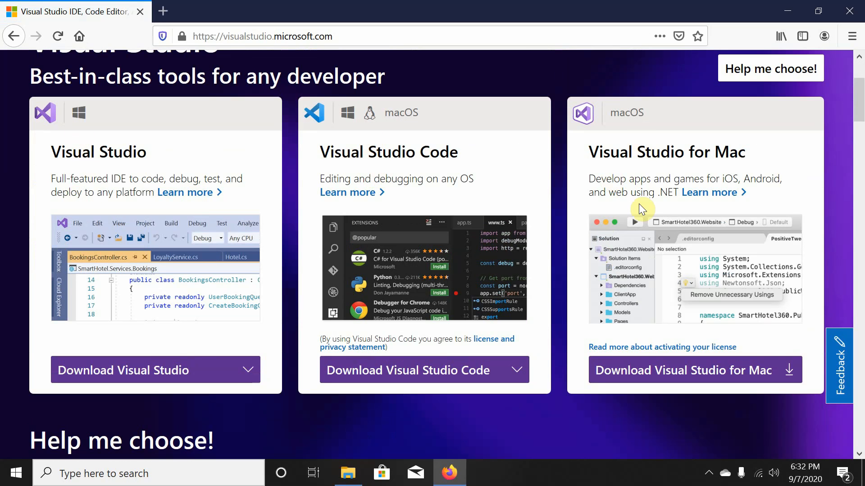
pyautogui.click(236, 369)
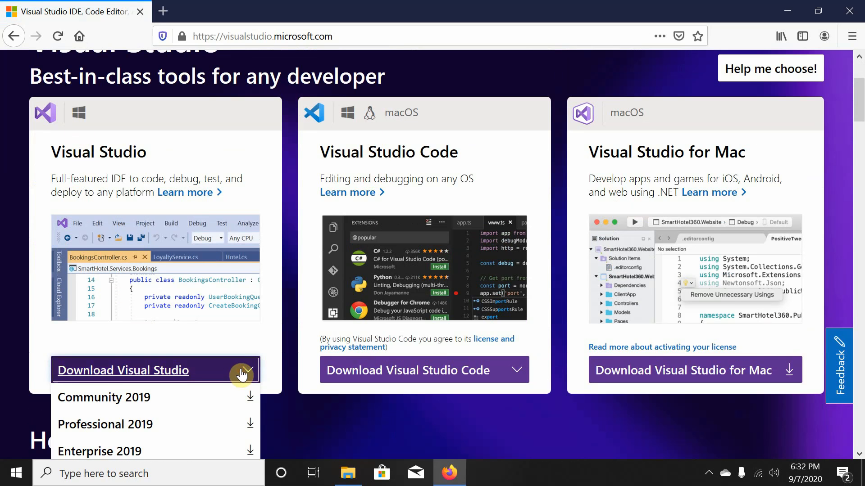
pyautogui.scroll(-3, 234, 360)
pyautogui.click(178, 239)
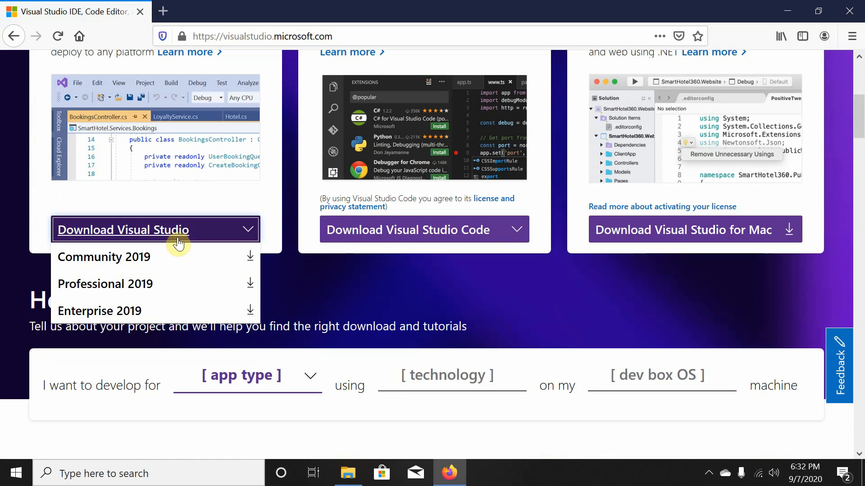
pyautogui.click(133, 265)
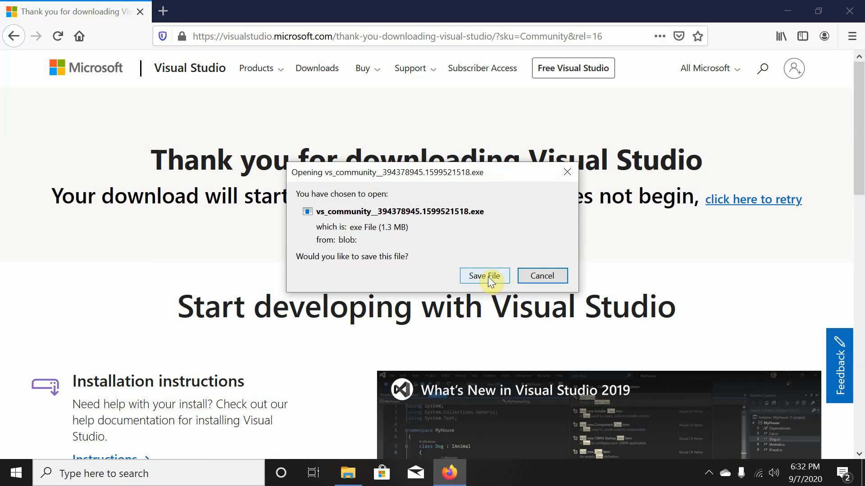
# Save the vs_community installer and run it from Firefox's Downloads list.
pyautogui.click(488, 277)
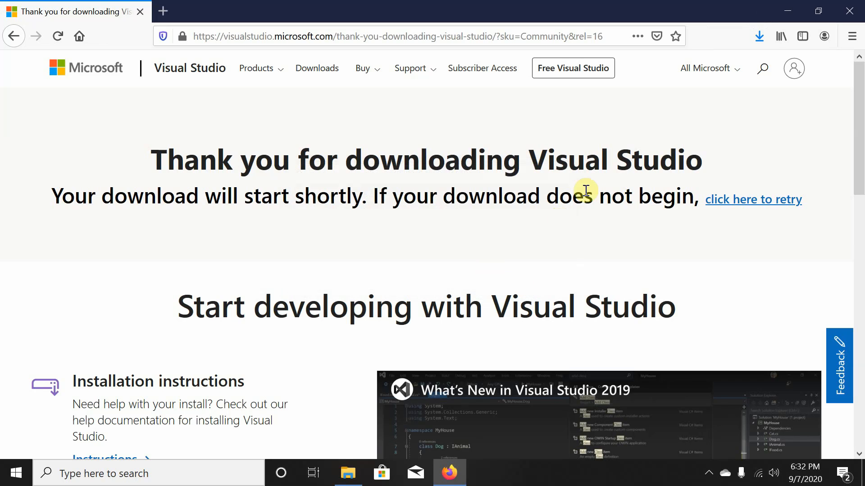
pyautogui.click(761, 41)
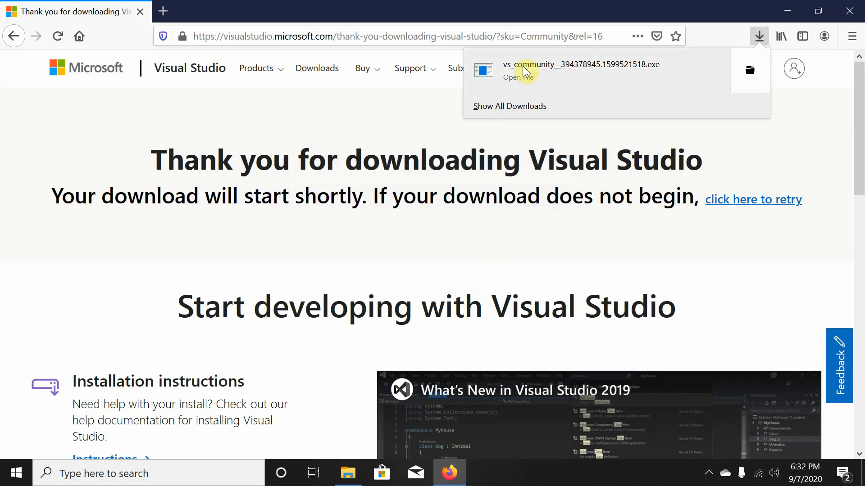
pyautogui.click(511, 72)
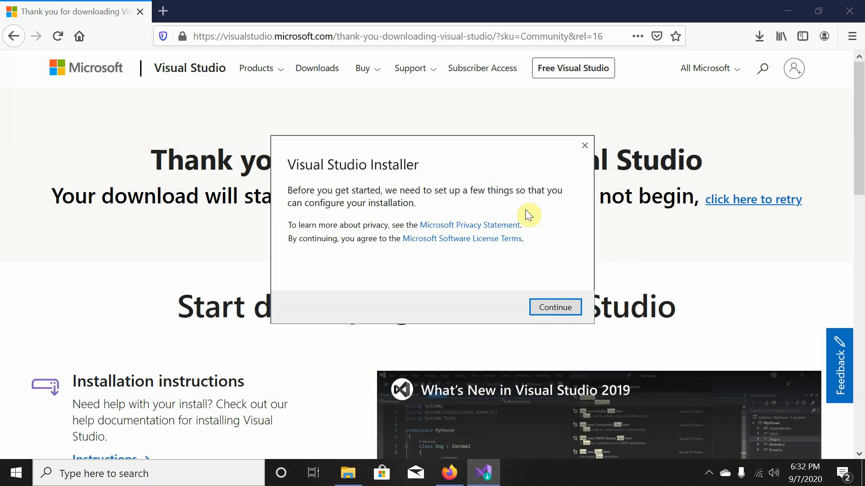
# Continue the Visual Studio Installer so it fetches its files, and open a new Firefox tab.
pyautogui.click(557, 310)
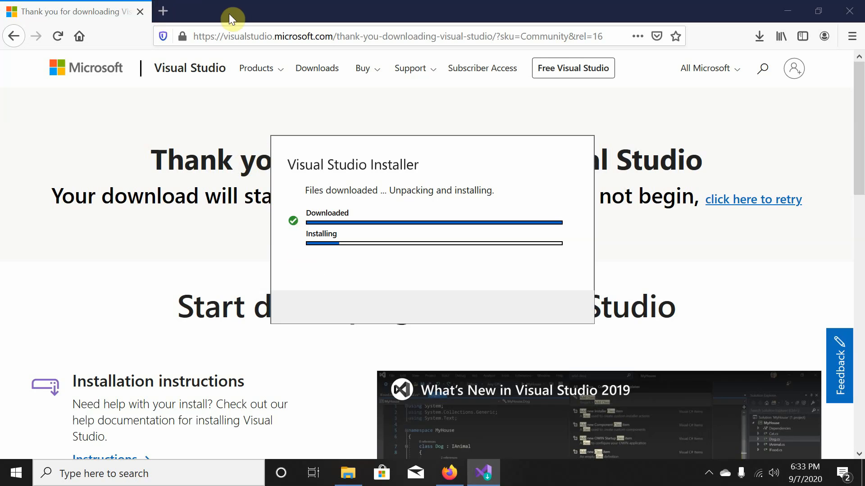
pyautogui.click(163, 11)
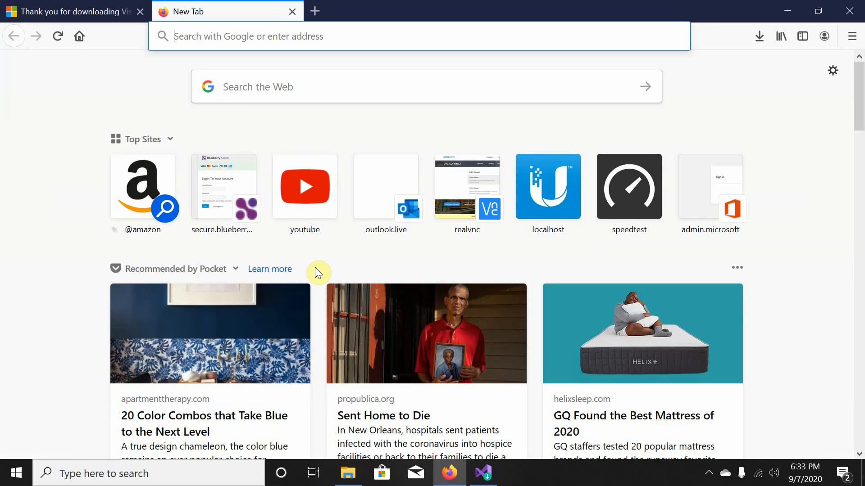
# Search 'git for windows' and save the 64-bit Git-2.28.0 setup from git-scm.com.
pyautogui.write('git')
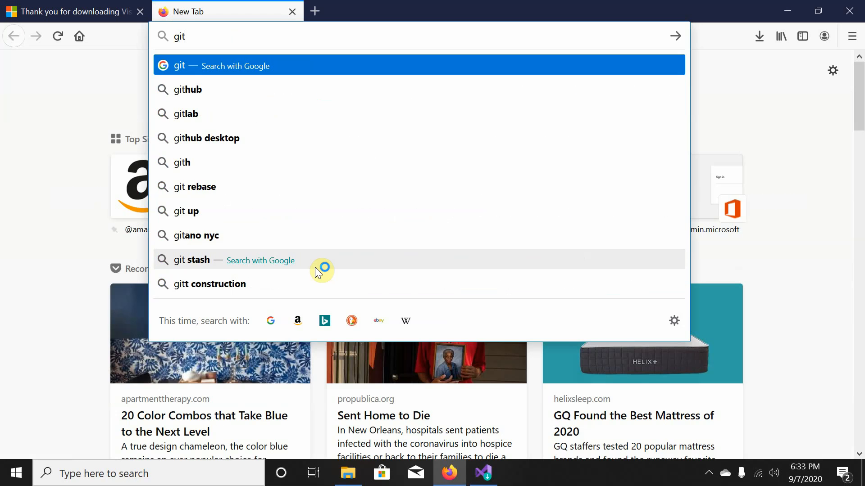
pyautogui.write(' for windows')
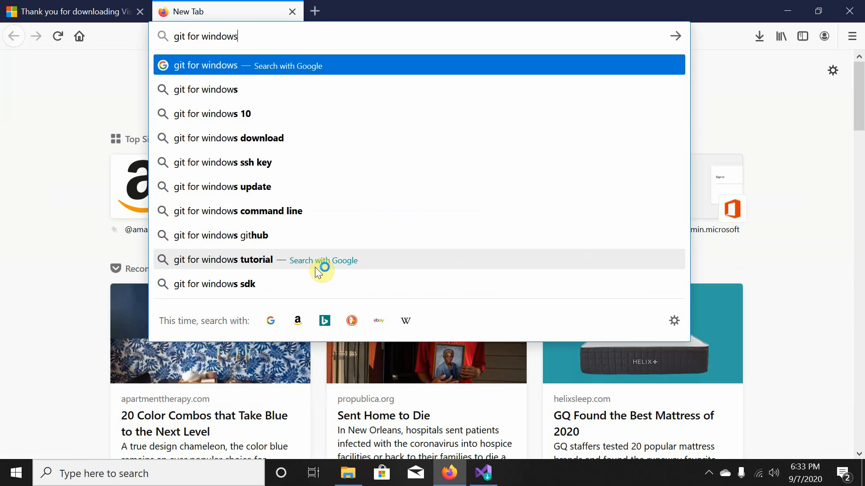
pyautogui.press('Return')
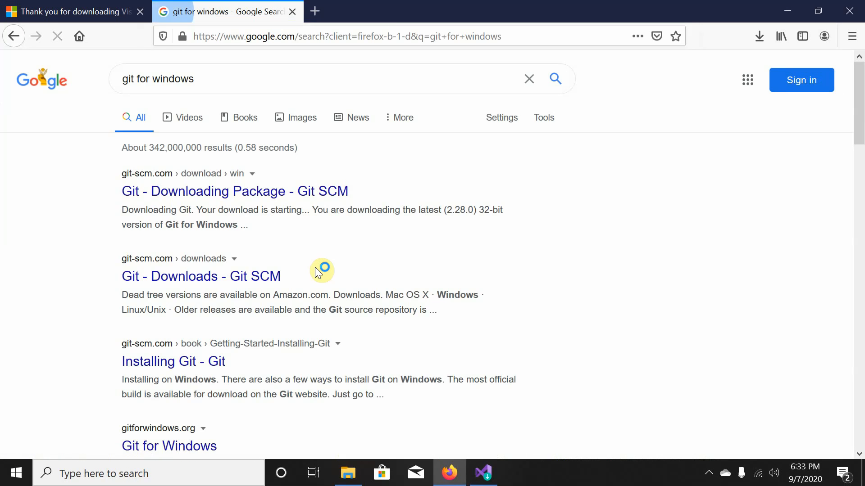
pyautogui.click(194, 192)
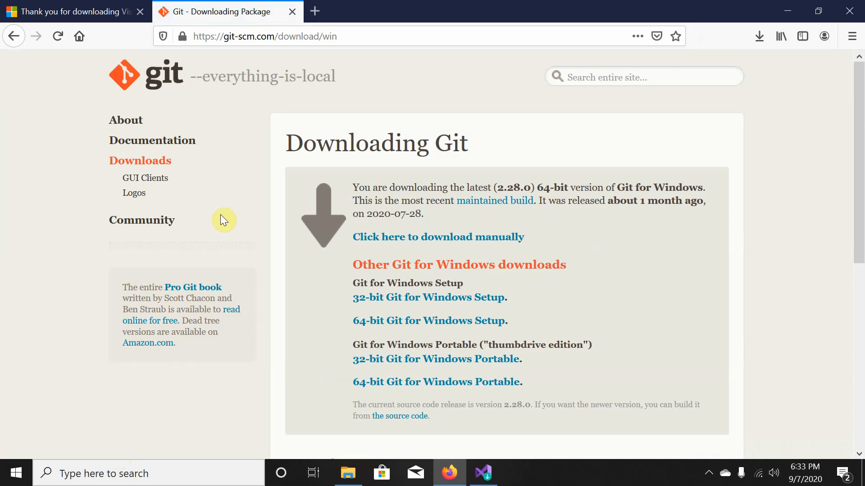
pyautogui.click(438, 323)
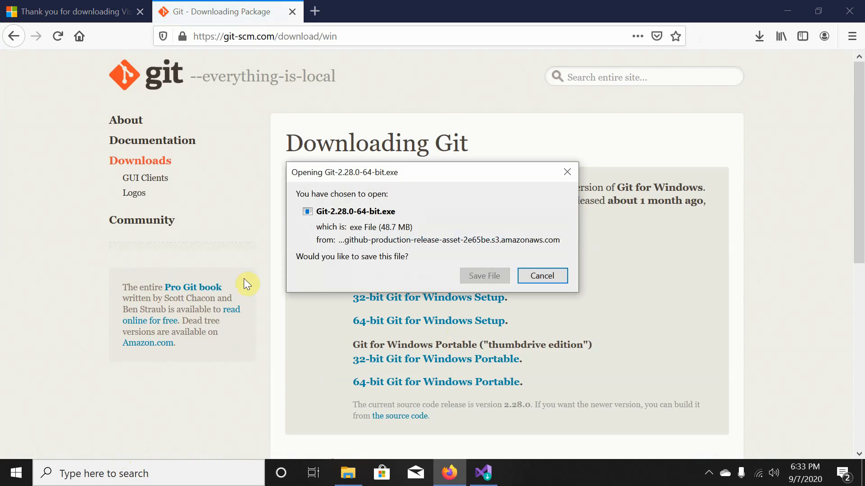
pyautogui.click(481, 275)
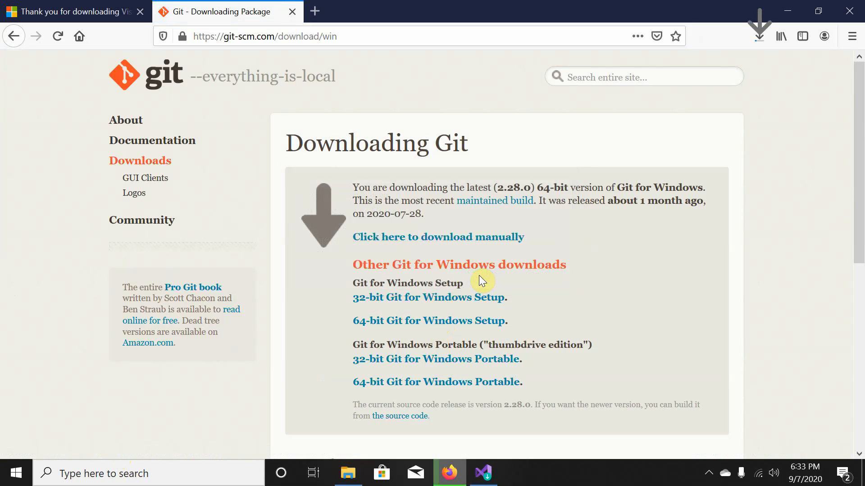
# Check the Git download progress and bring the Visual Studio Installer back to the front.
pyautogui.click(759, 37)
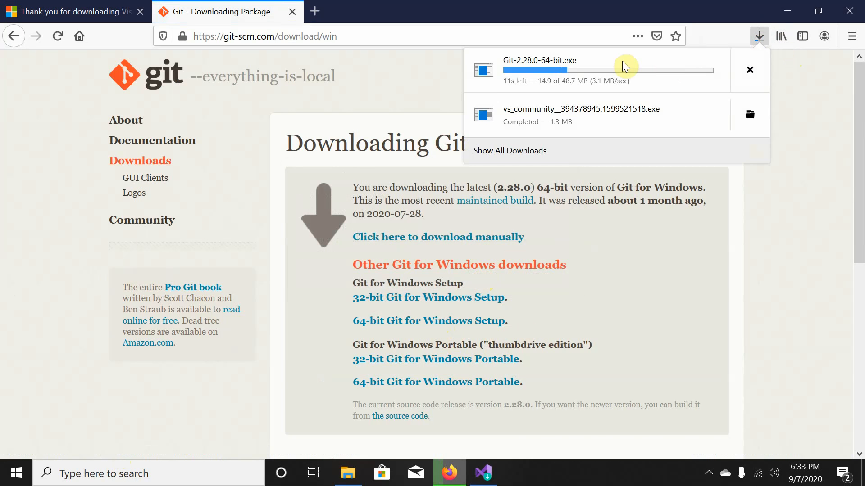
pyautogui.click(108, 5)
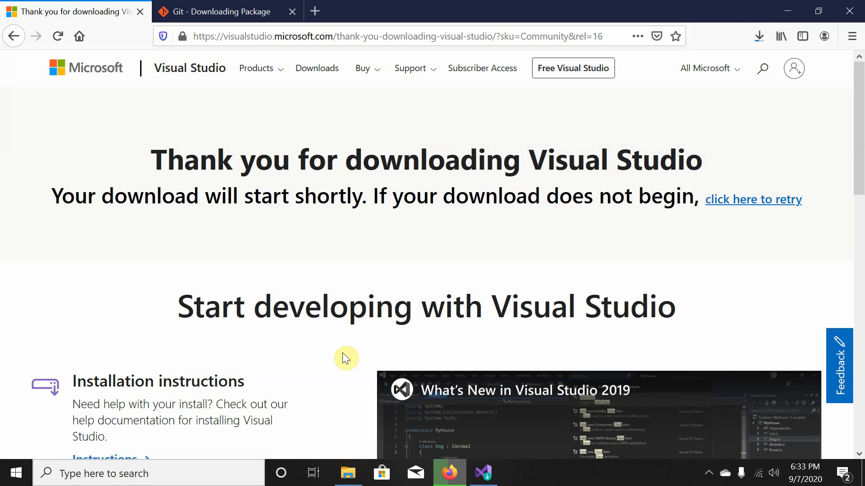
pyautogui.click(487, 473)
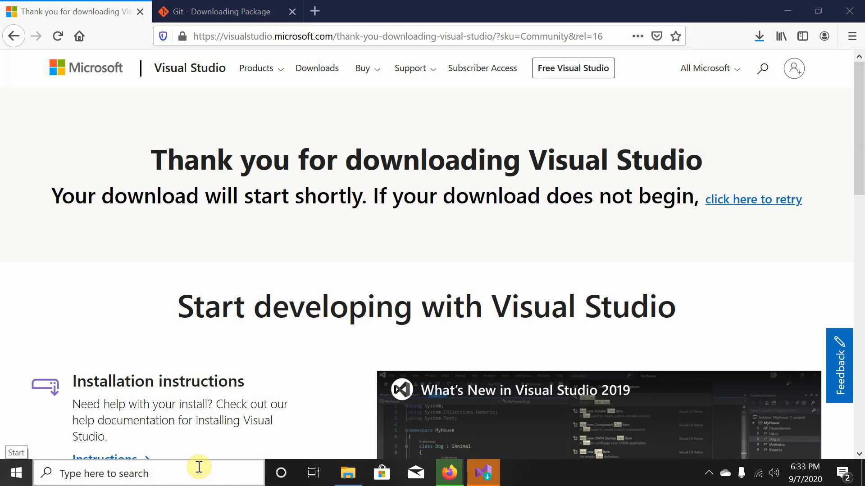
# Select the Python development and ASP.NET and web development workloads.
pyautogui.click(485, 471)
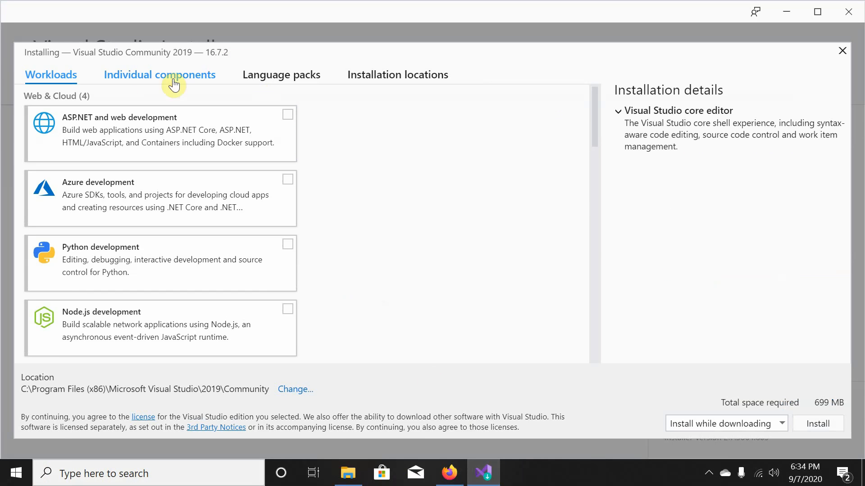
pyautogui.click(288, 245)
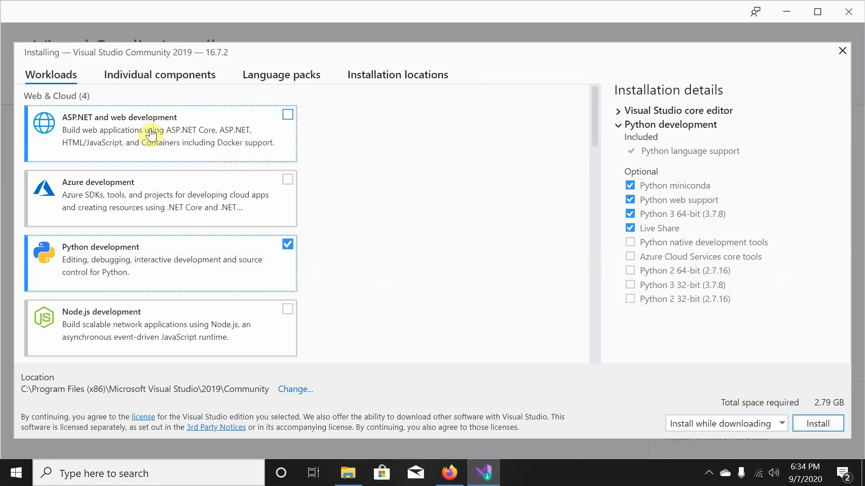
pyautogui.click(296, 118)
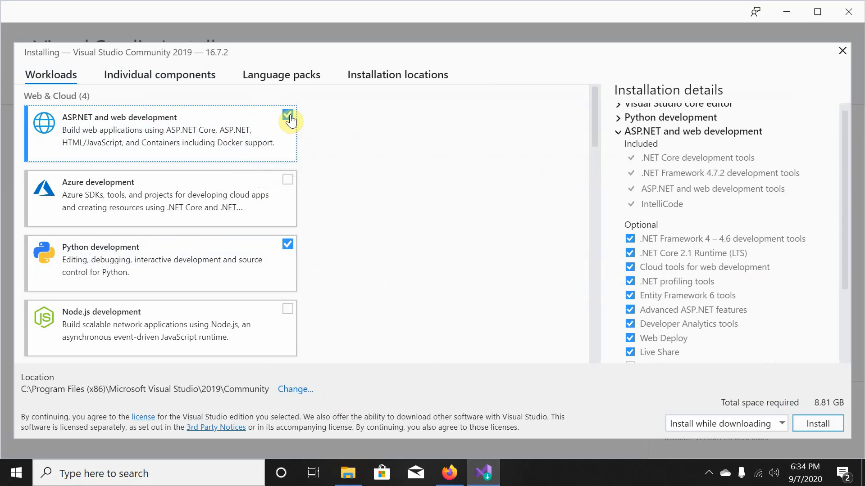
pyautogui.scroll(-3, 702, 300)
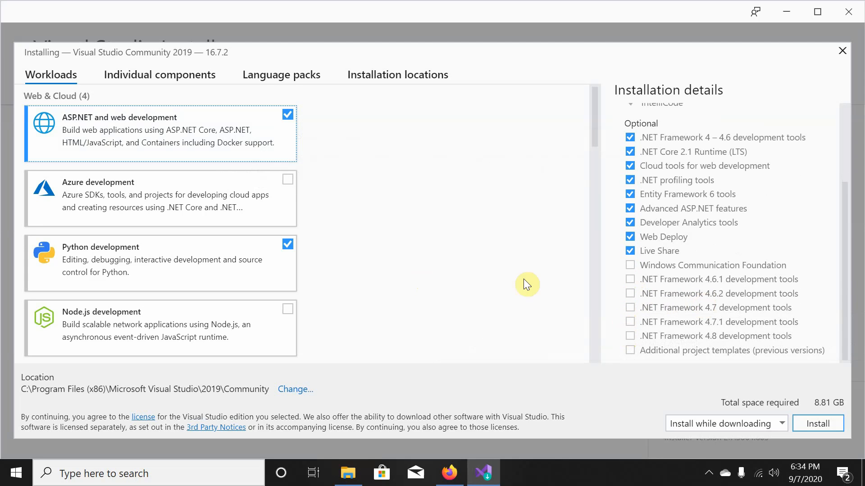
# Include Windows Communication Foundation and .NET Framework 4.6.1, 4.6.2, 4.7, 4.7.1 and 4.8 tools.
pyautogui.click(628, 265)
pyautogui.click(630, 296)
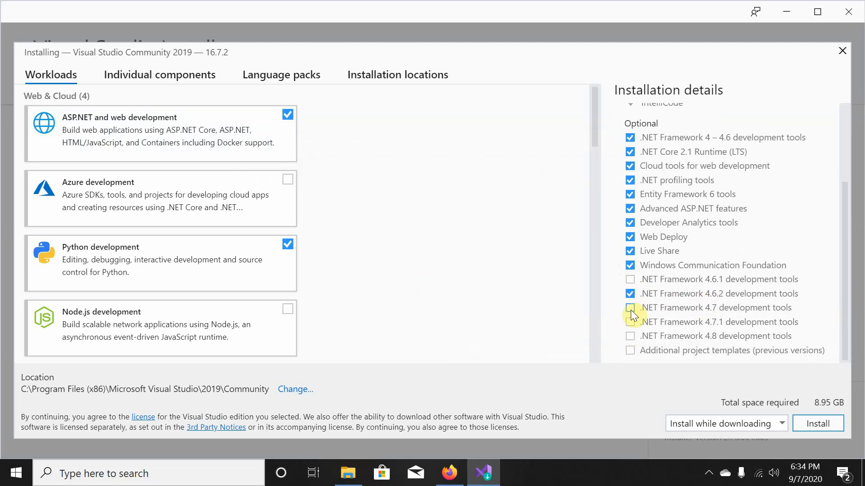
pyautogui.click(631, 307)
pyautogui.click(632, 336)
pyautogui.click(630, 322)
pyautogui.click(629, 281)
# Add the .NET desktop development and Data storage and processing workloads.
pyautogui.scroll(-3, 568, 302)
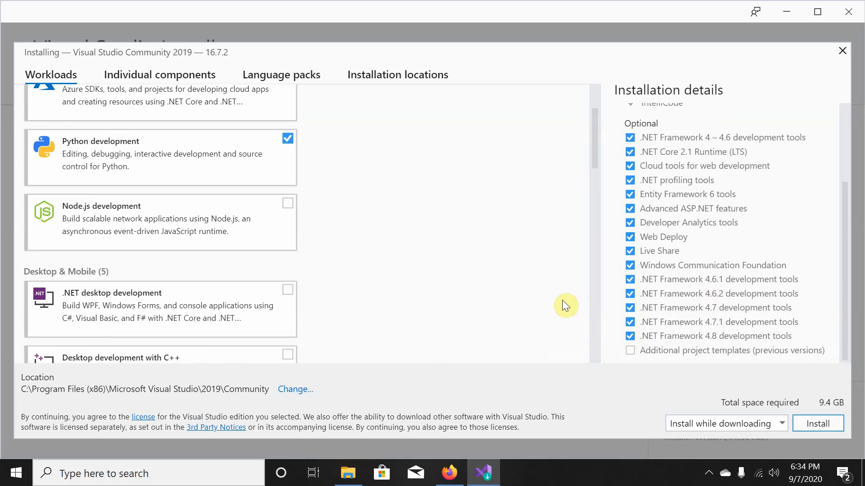
pyautogui.scroll(3, 233, 227)
pyautogui.scroll(-3, 233, 228)
pyautogui.scroll(-2, 233, 228)
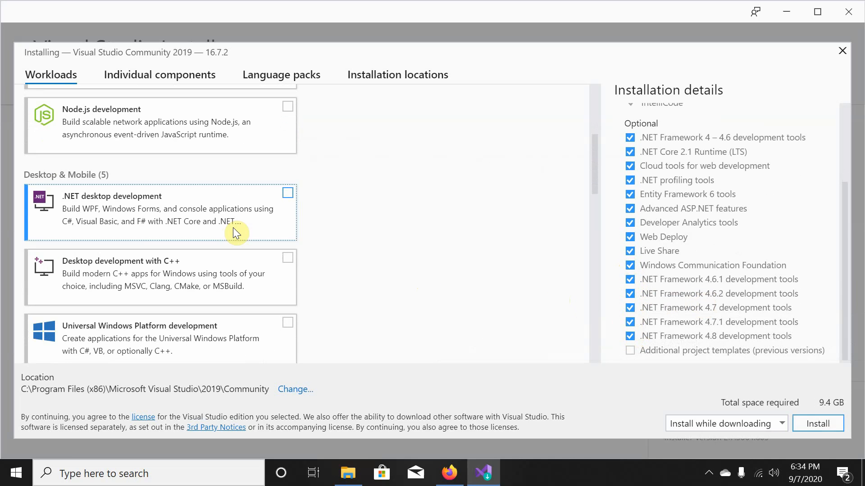
pyautogui.click(287, 193)
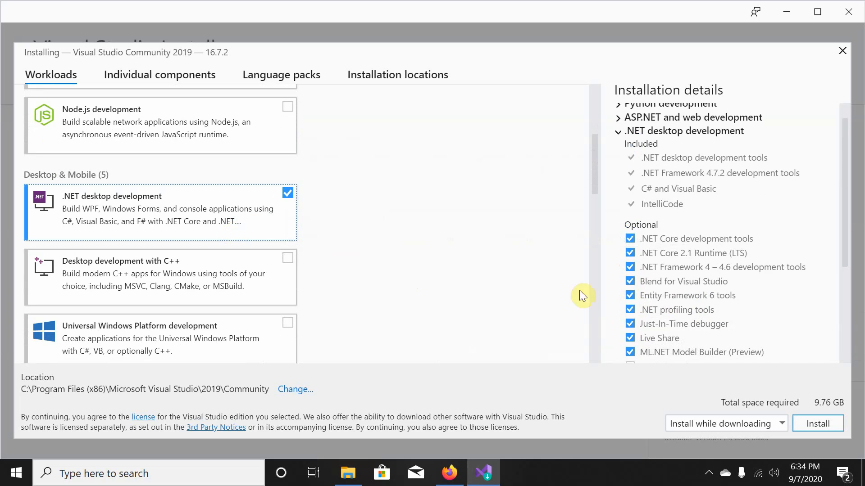
pyautogui.scroll(-3, 653, 309)
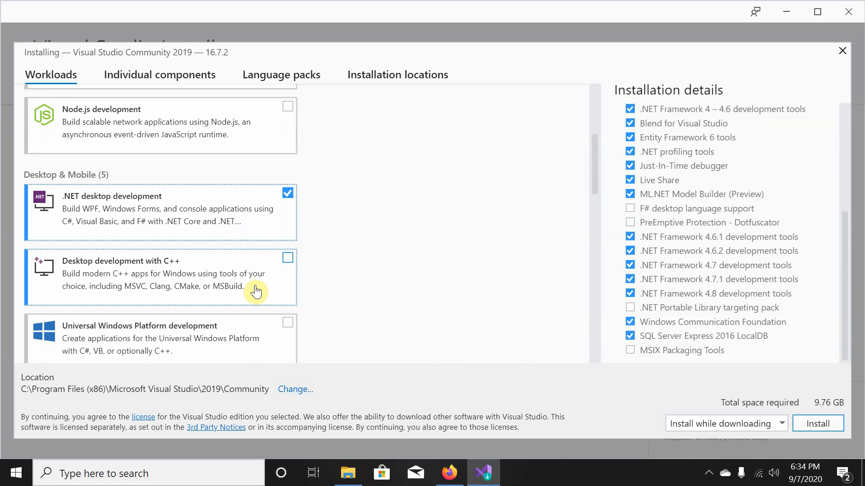
pyautogui.scroll(-3, 255, 291)
pyautogui.scroll(-6, 255, 290)
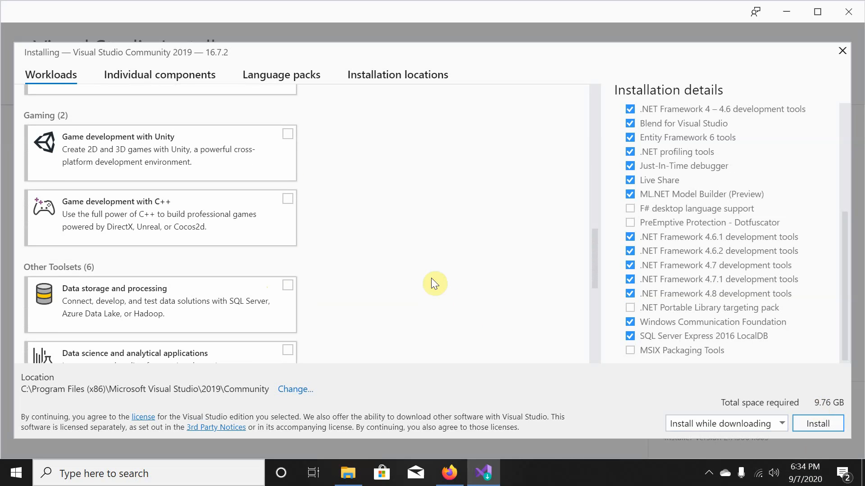
pyautogui.scroll(-6, 380, 259)
pyautogui.scroll(5, 380, 259)
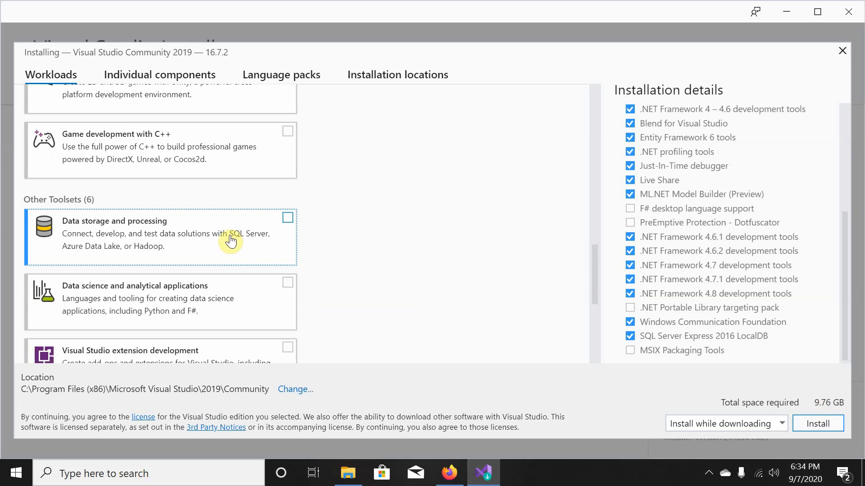
pyautogui.click(151, 225)
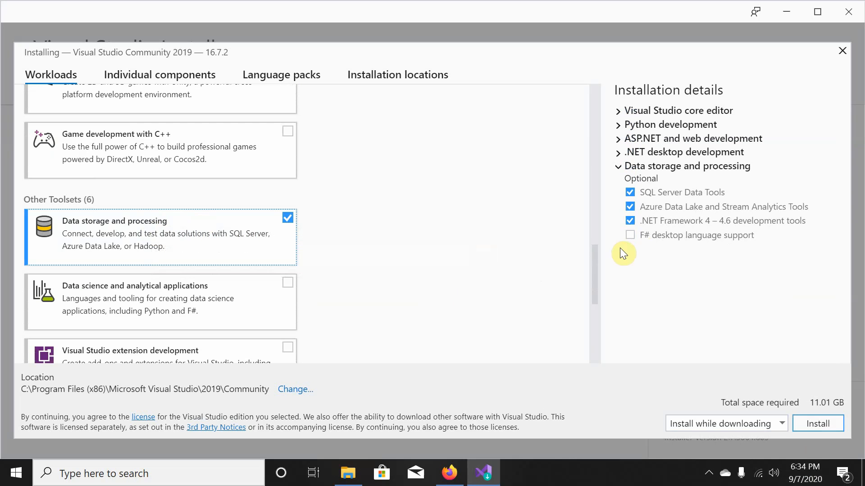
# Add .NET Core cross-platform development and install the 11.01 GB Community 2019 selection.
pyautogui.scroll(-5, 239, 272)
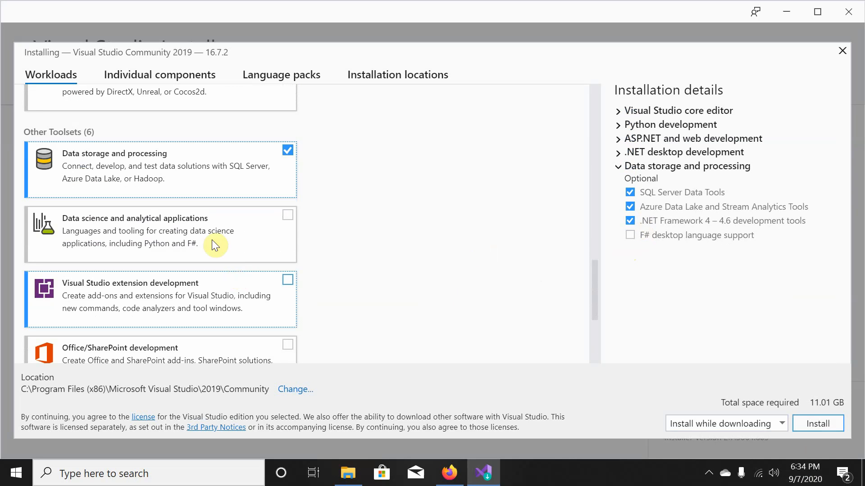
pyautogui.scroll(-1, 164, 283)
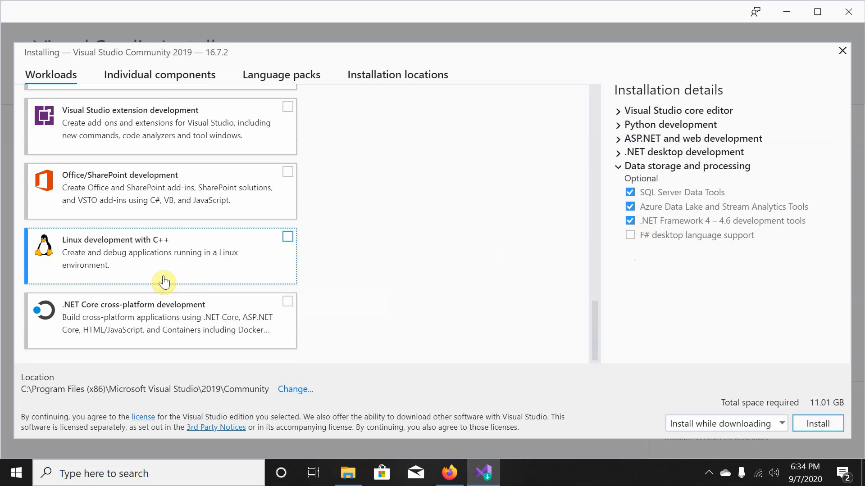
pyautogui.click(155, 324)
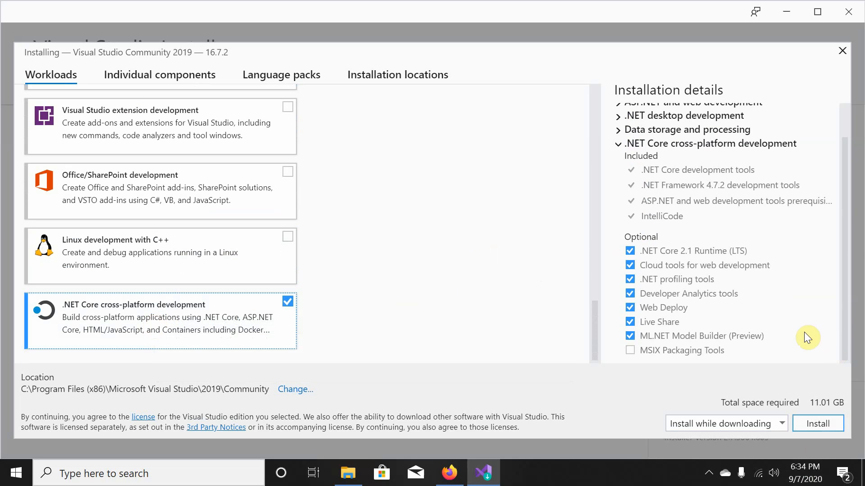
pyautogui.click(814, 433)
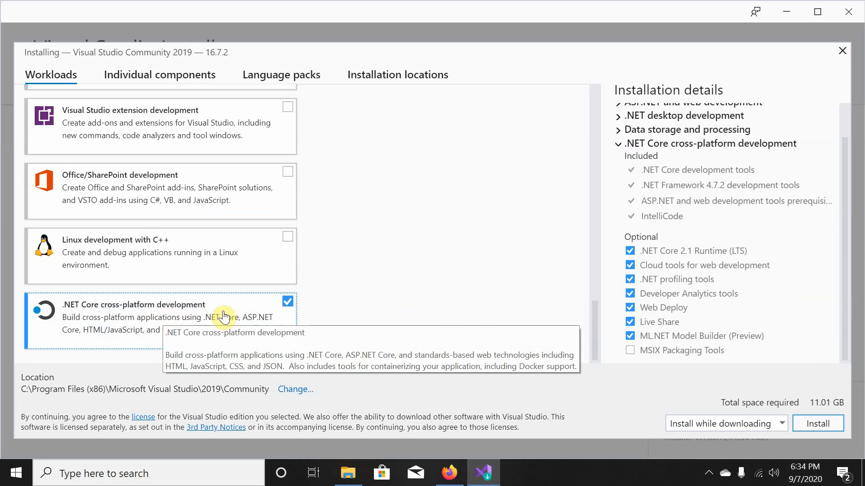
pyautogui.click(287, 303)
pyautogui.click(287, 302)
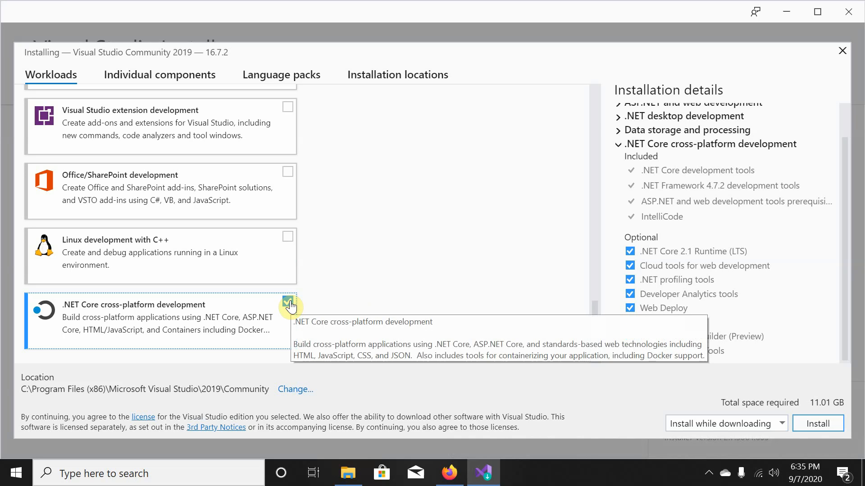
pyautogui.scroll(10, 332, 296)
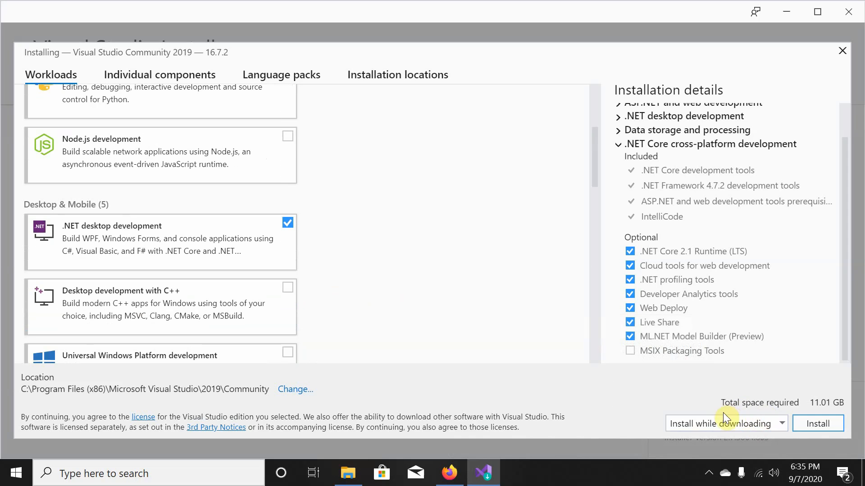
pyautogui.click(808, 425)
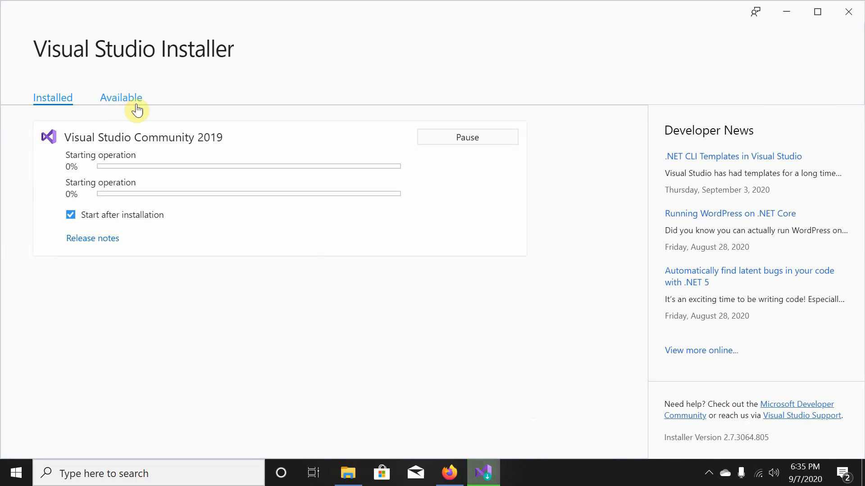
# Minimize the installer and run Git-2.28.0-64-bit.exe from Firefox's Downloads list.
pyautogui.click(781, 11)
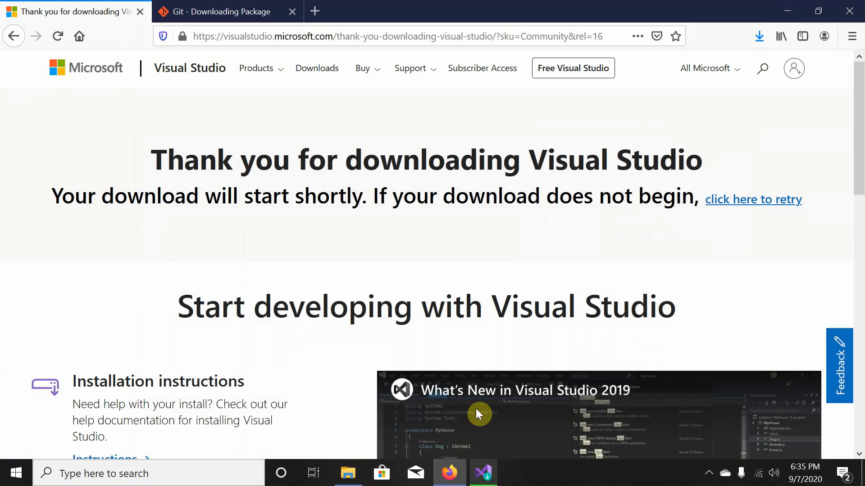
pyautogui.click(767, 36)
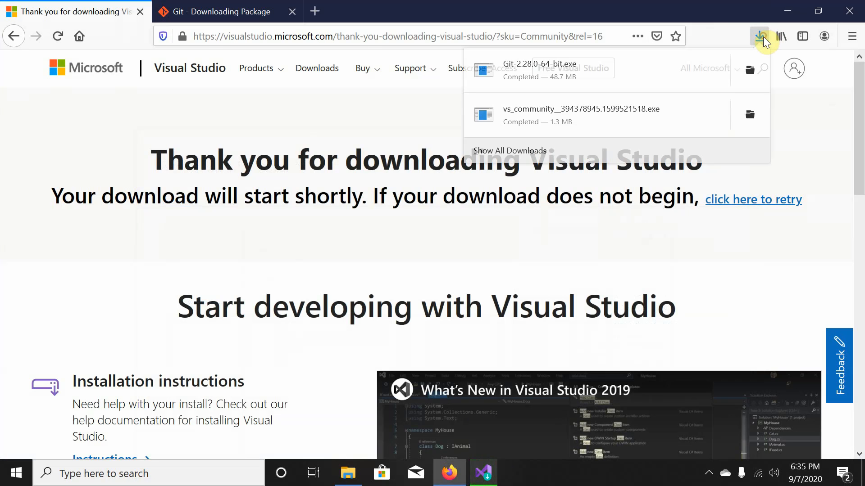
pyautogui.click(562, 80)
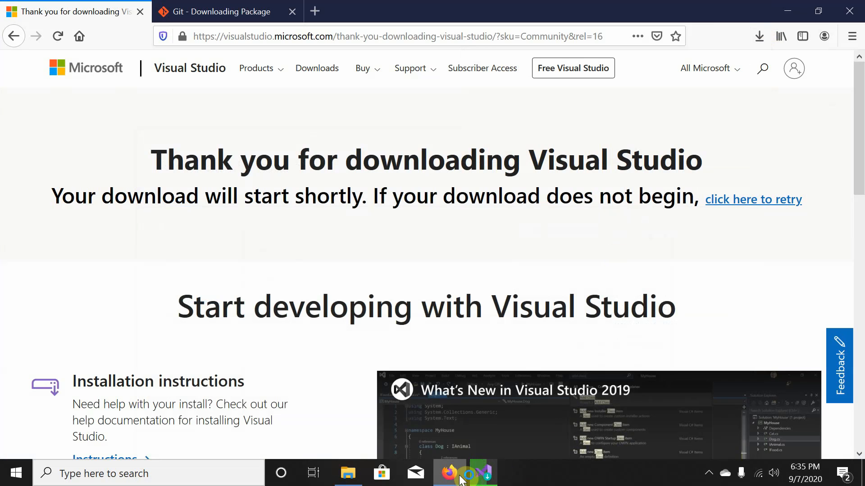
pyautogui.moveTo(462, 481)
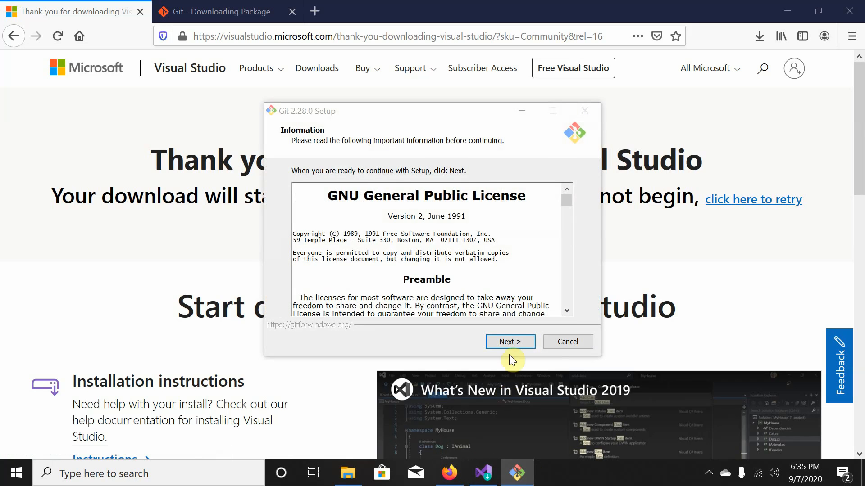
# Accept the Git license, keep the default folder, and add an On the Desktop icon.
pyautogui.click(516, 344)
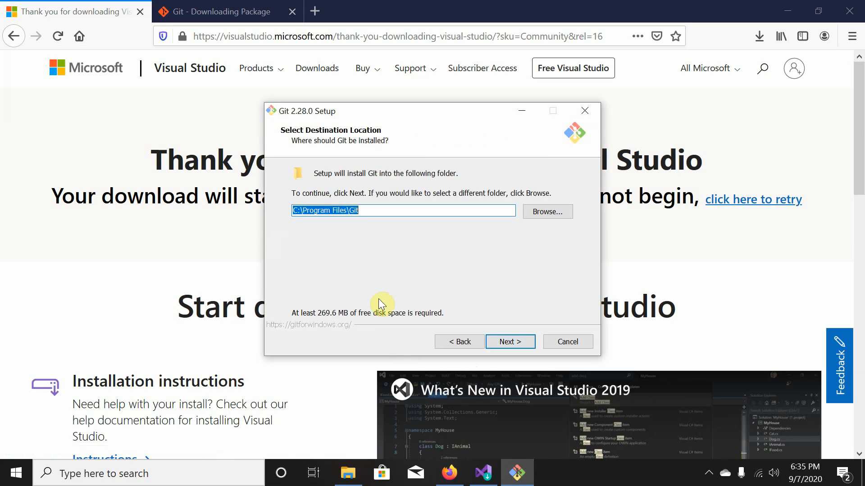
pyautogui.click(509, 344)
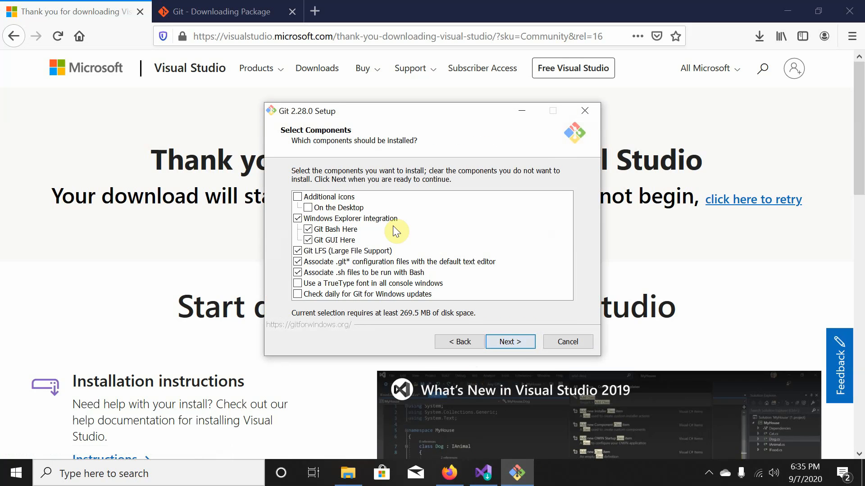
pyautogui.click(297, 198)
pyautogui.click(308, 240)
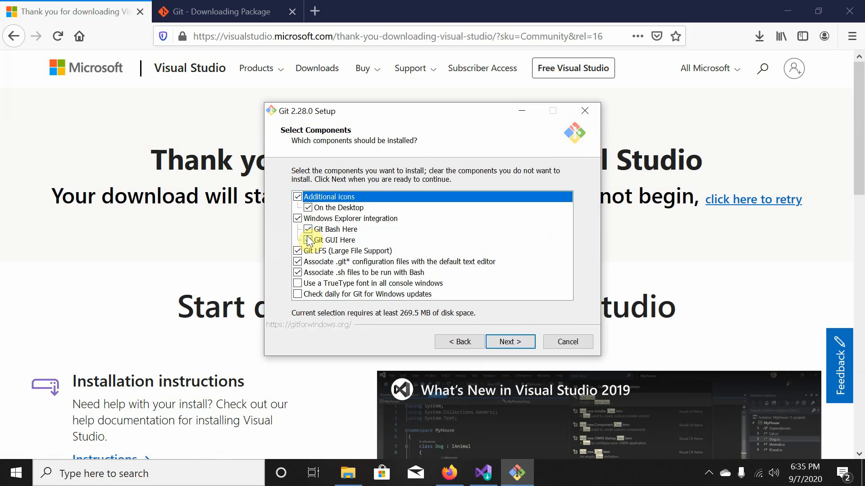
pyautogui.click(308, 240)
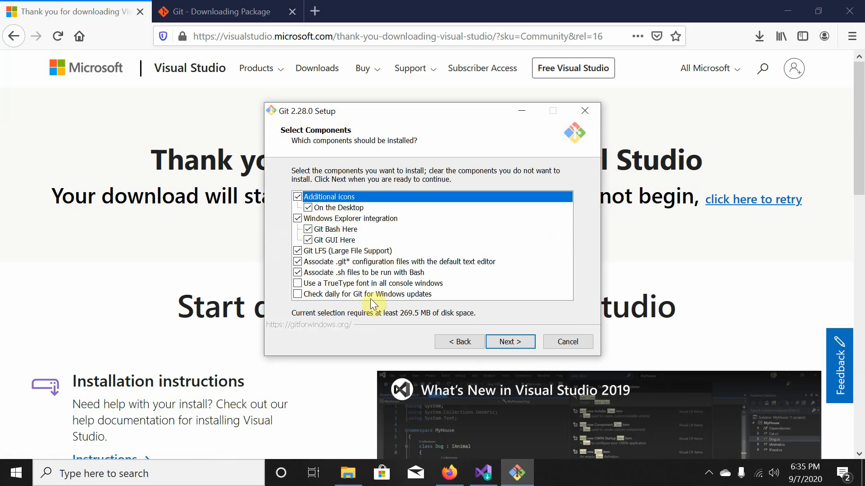
pyautogui.click(508, 342)
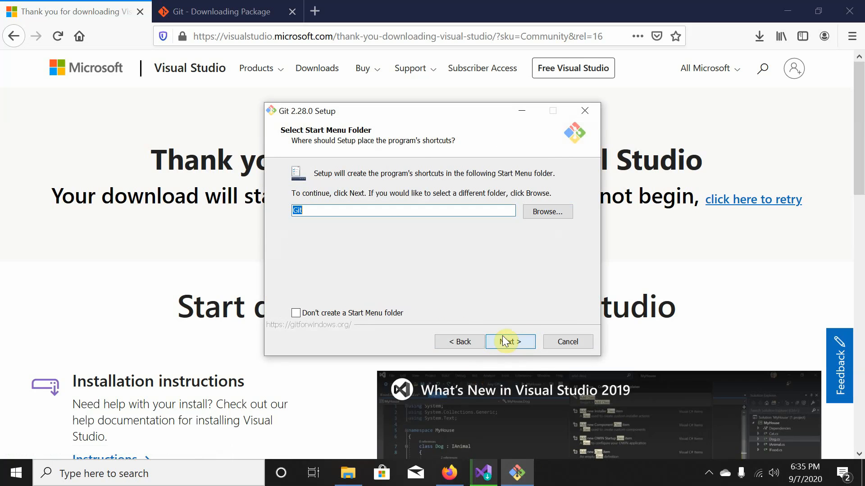
# Make Notepad++ Git's default editor and open the Notepad++ website link.
pyautogui.click(510, 343)
pyautogui.click(510, 343)
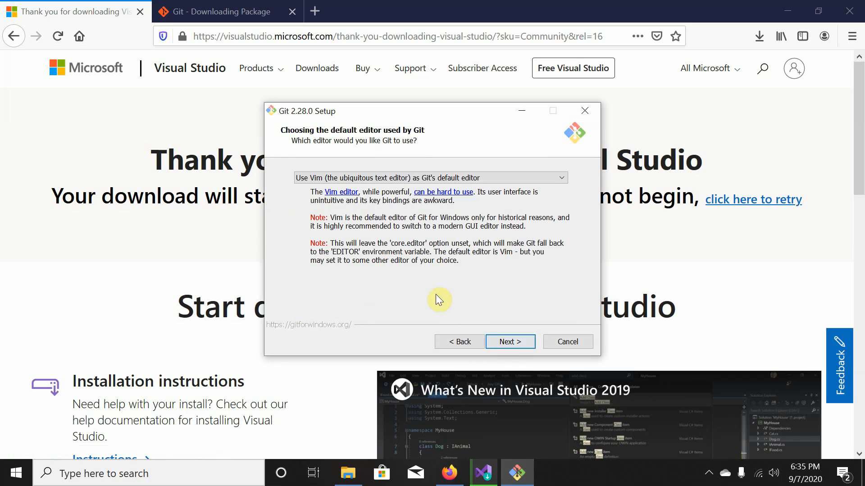
pyautogui.click(362, 178)
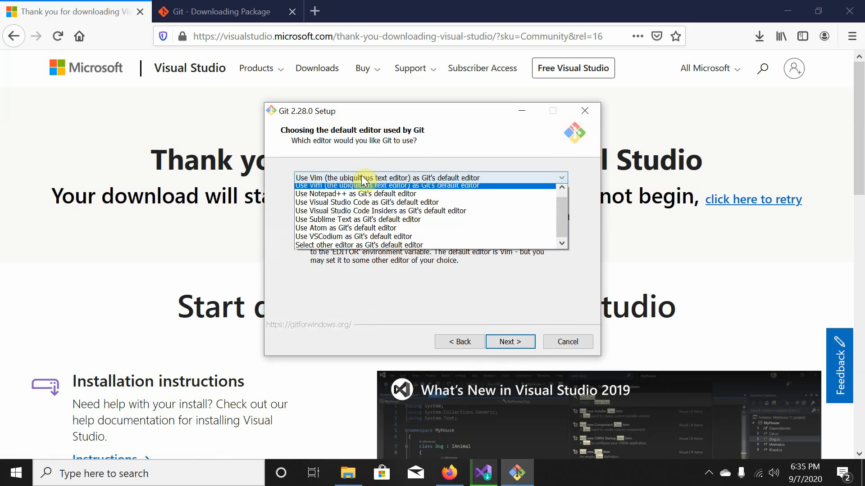
pyautogui.click(357, 199)
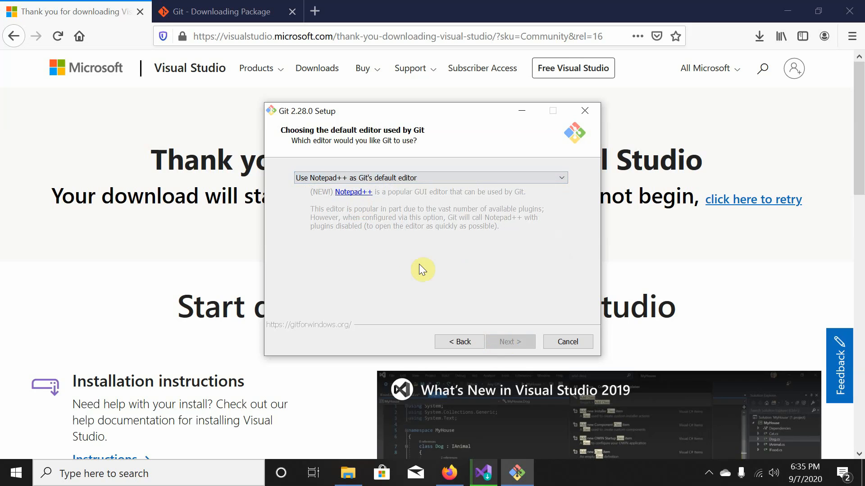
pyautogui.click(360, 193)
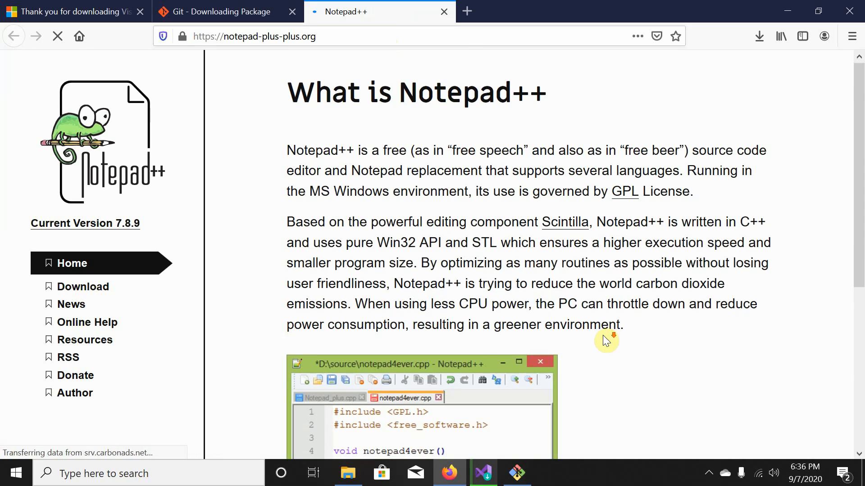
# Go to the Notepad++ downloads page and open the 7.8.8 release page.
pyautogui.scroll(-5, 599, 335)
pyautogui.scroll(5, 317, 197)
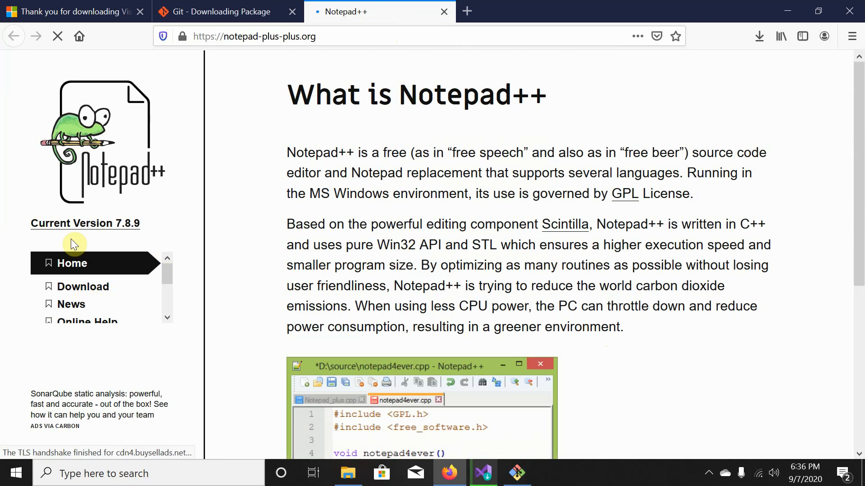
pyautogui.click(104, 292)
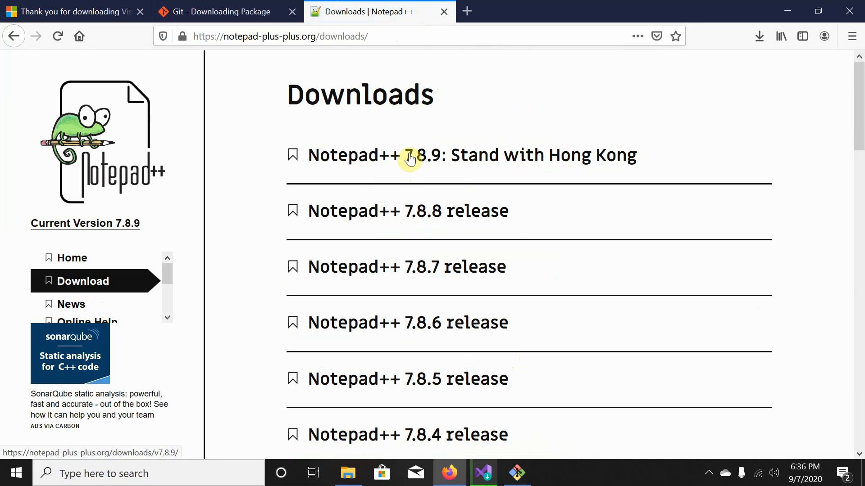
pyautogui.click(342, 213)
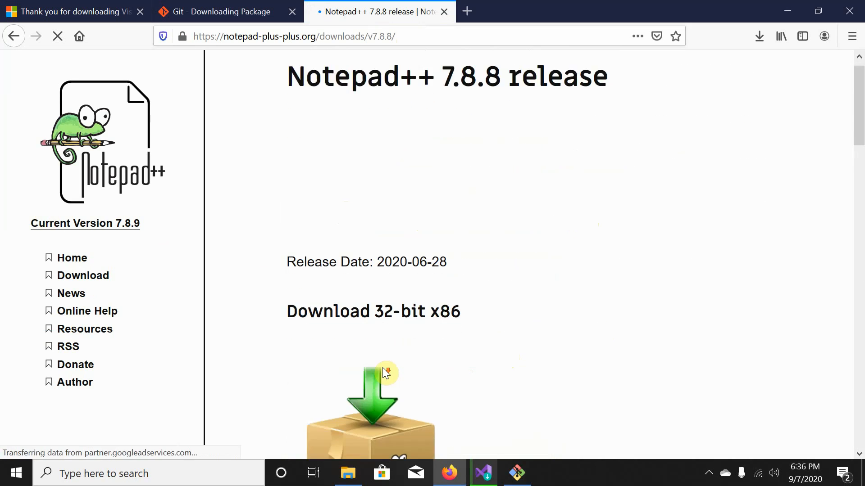
pyautogui.scroll(-5, 386, 373)
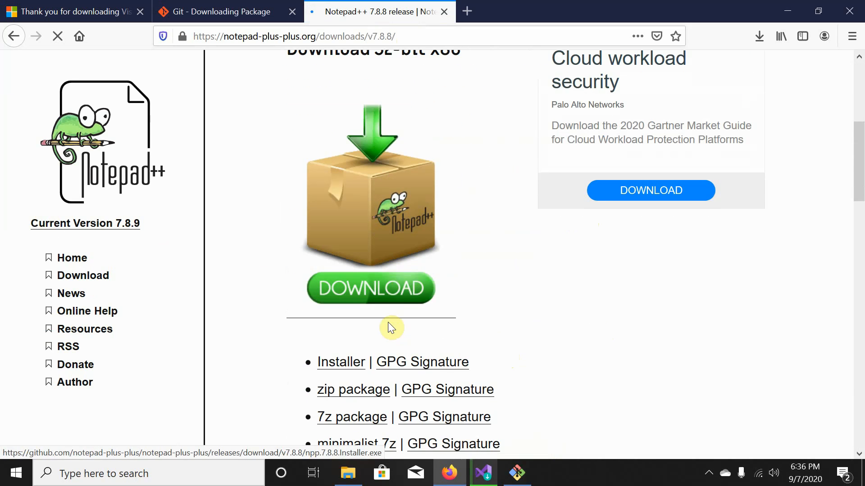
# Save npp.7.8.8.Installer.exe and launch it from Firefox's Downloads list.
pyautogui.click(398, 293)
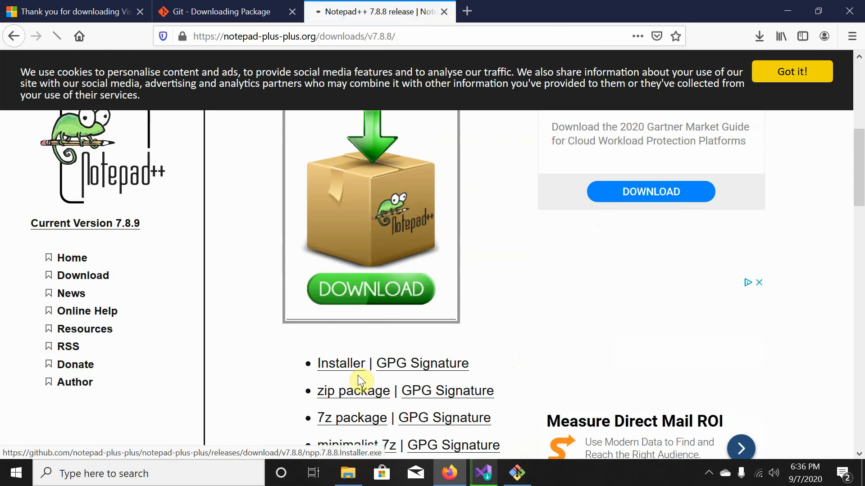
pyautogui.click(357, 375)
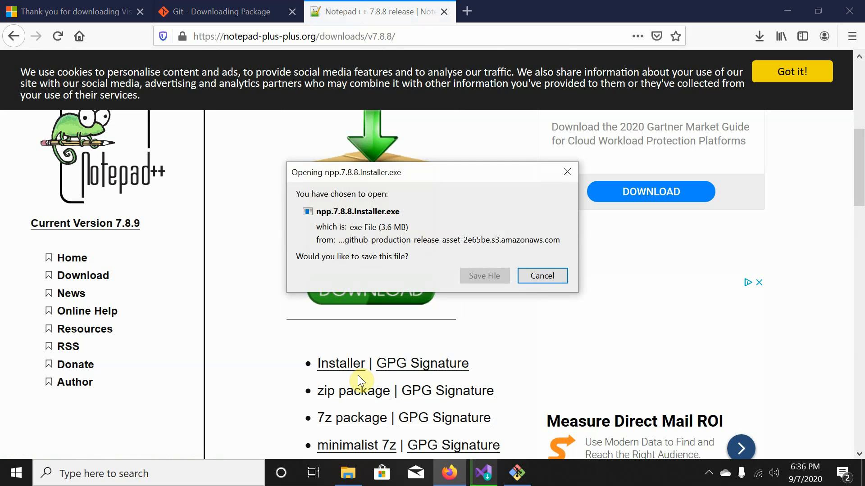
pyautogui.click(495, 274)
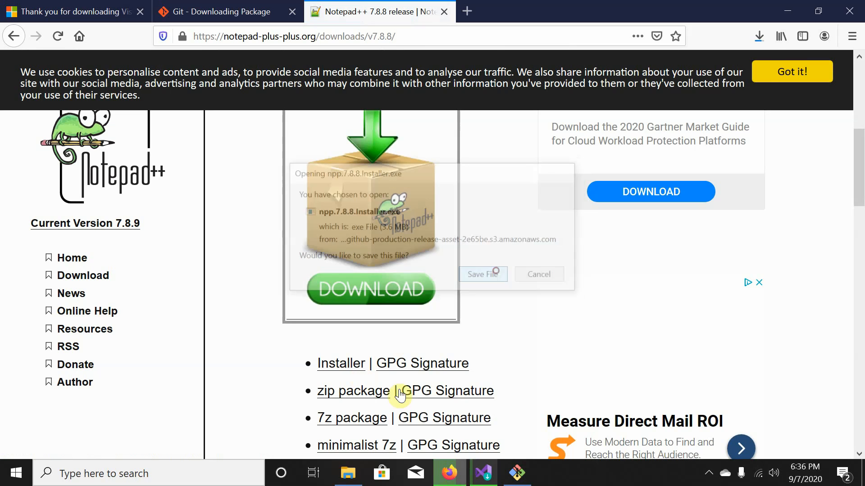
pyautogui.click(758, 36)
pyautogui.click(545, 70)
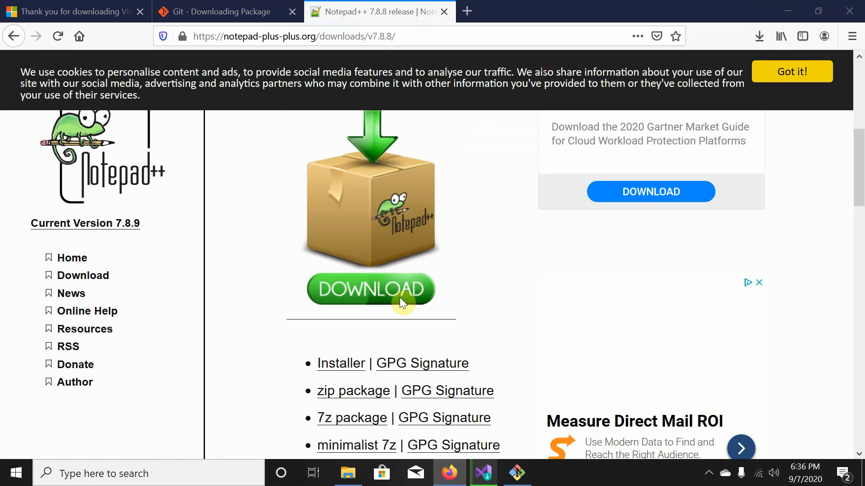
pyautogui.click(399, 296)
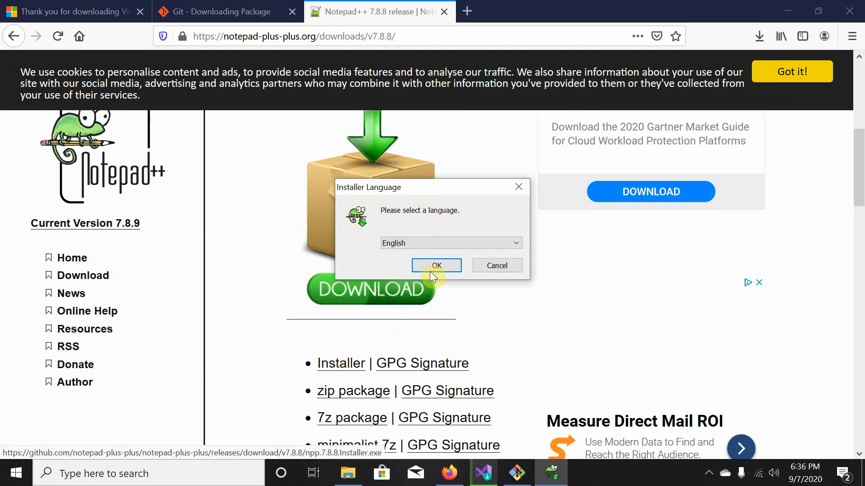
# Install Notepad++ 7.8.8 in English with default location and components plus a desktop shortcut.
pyautogui.click(433, 266)
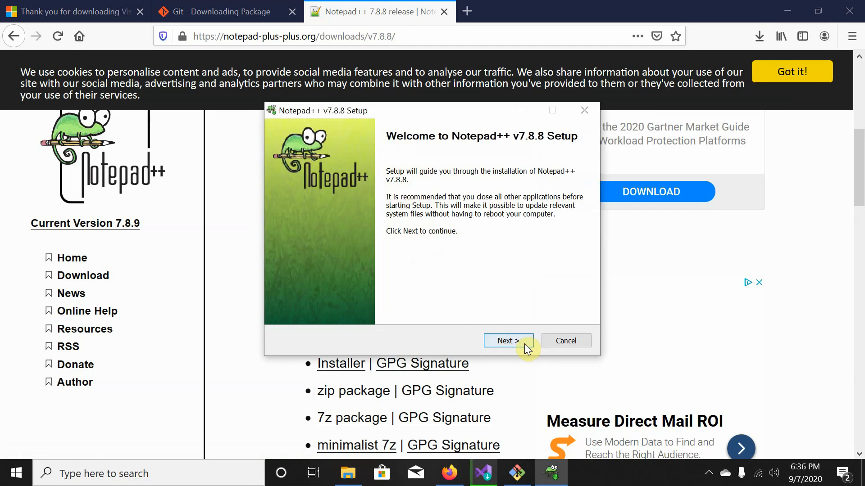
pyautogui.click(523, 342)
pyautogui.click(520, 341)
pyautogui.click(521, 344)
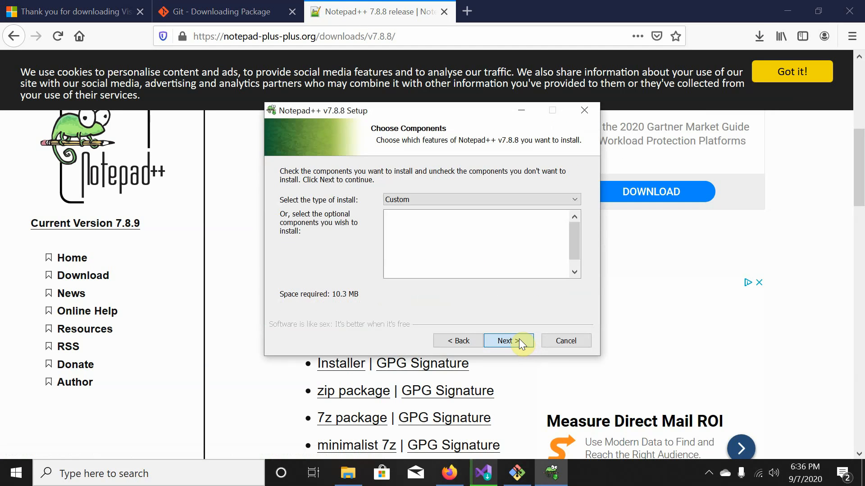
pyautogui.click(506, 340)
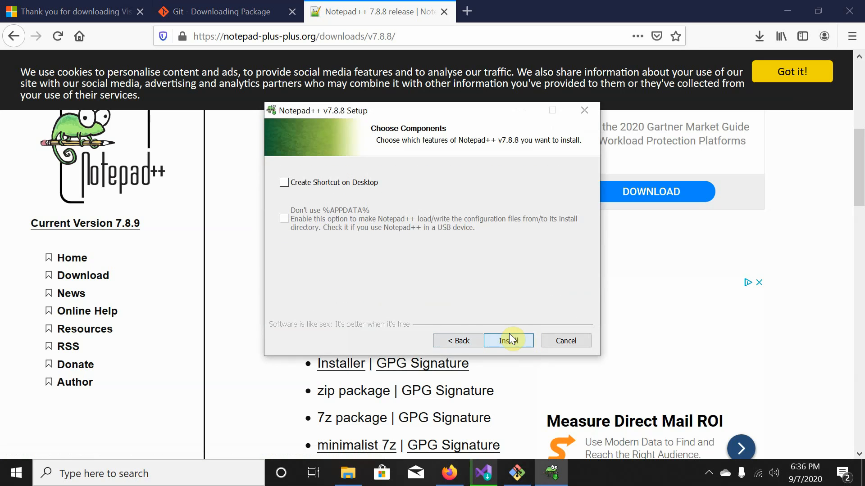
pyautogui.click(350, 184)
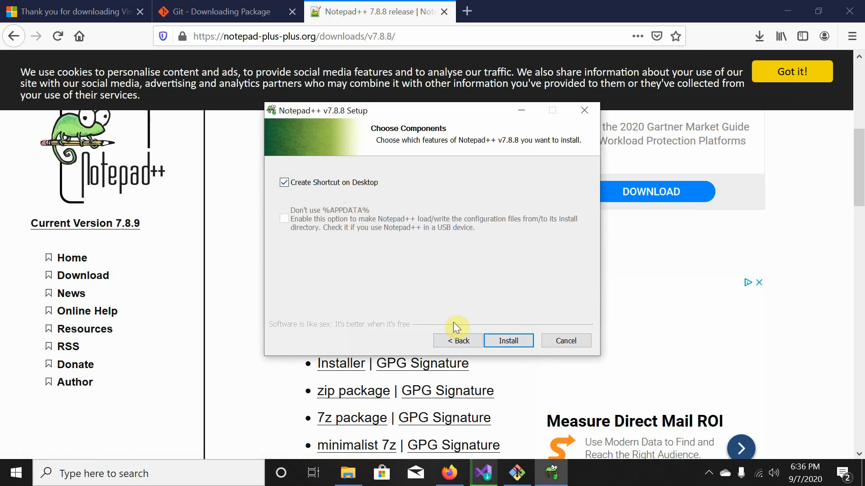
pyautogui.click(501, 342)
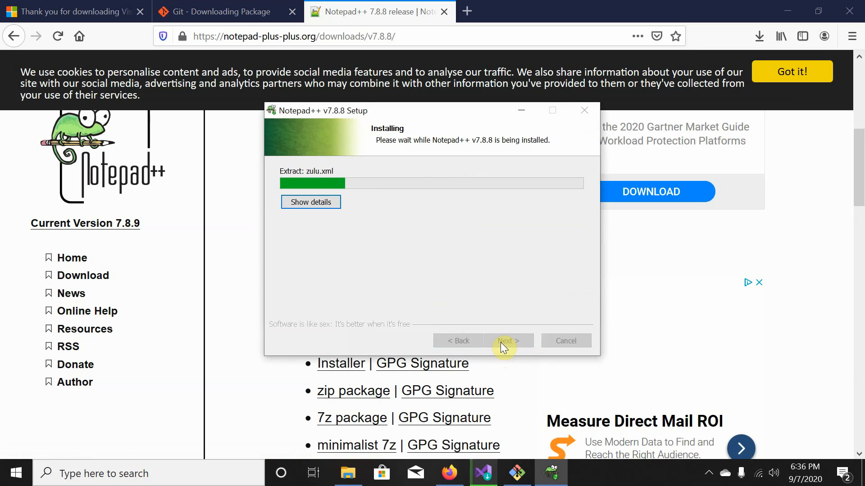
# Finish Notepad++ setup without launching the editor.
pyautogui.click(501, 342)
pyautogui.click(390, 220)
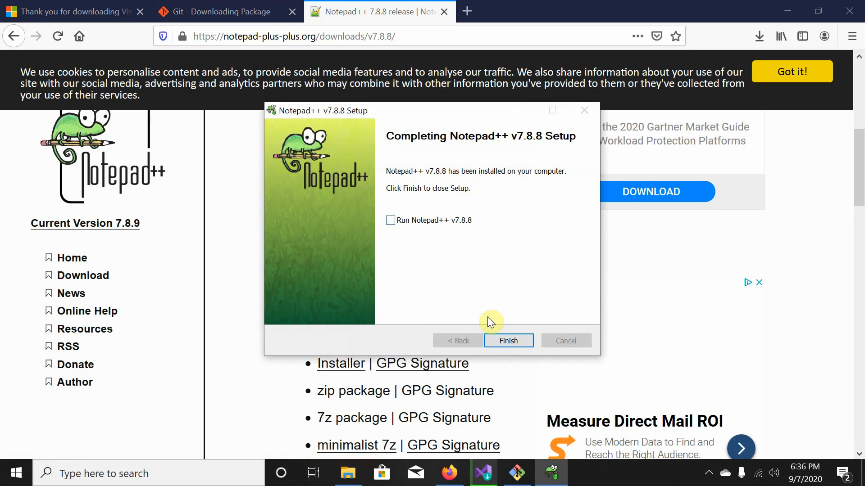
pyautogui.click(509, 342)
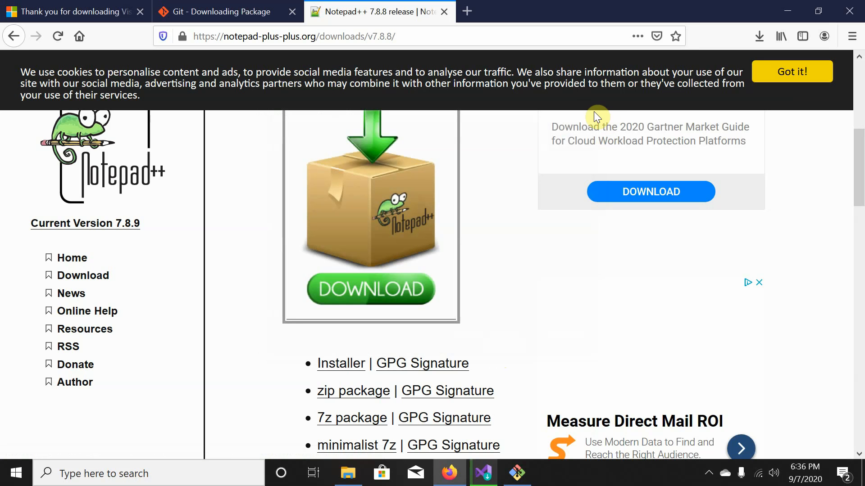
# In Git Setup, keep Notepad++ as editor, the recommended PATH setting and OpenSSL for HTTPS.
pyautogui.click(517, 472)
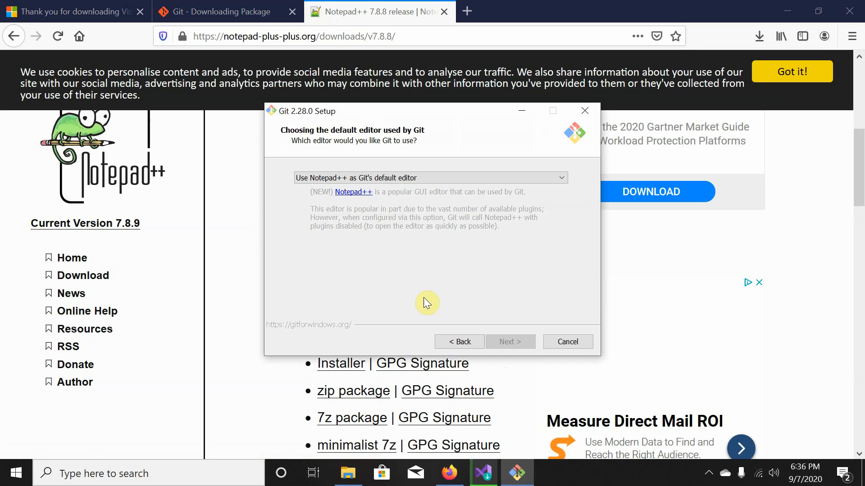
pyautogui.click(456, 342)
pyautogui.click(518, 342)
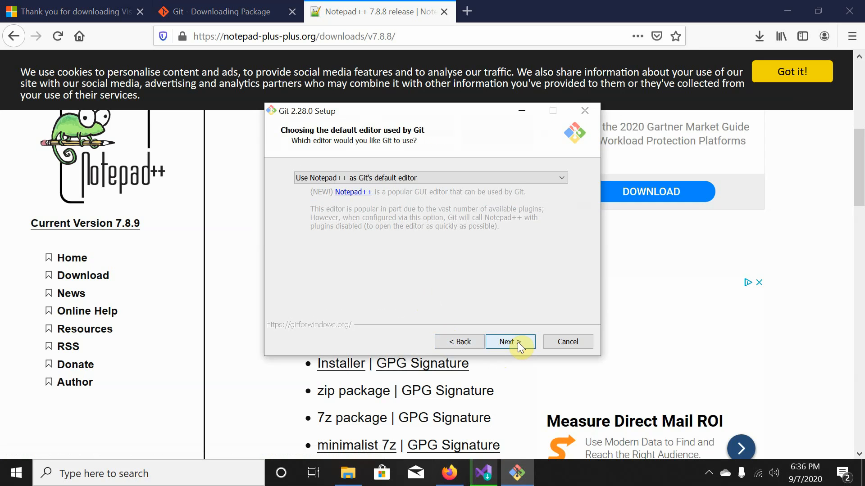
pyautogui.click(518, 342)
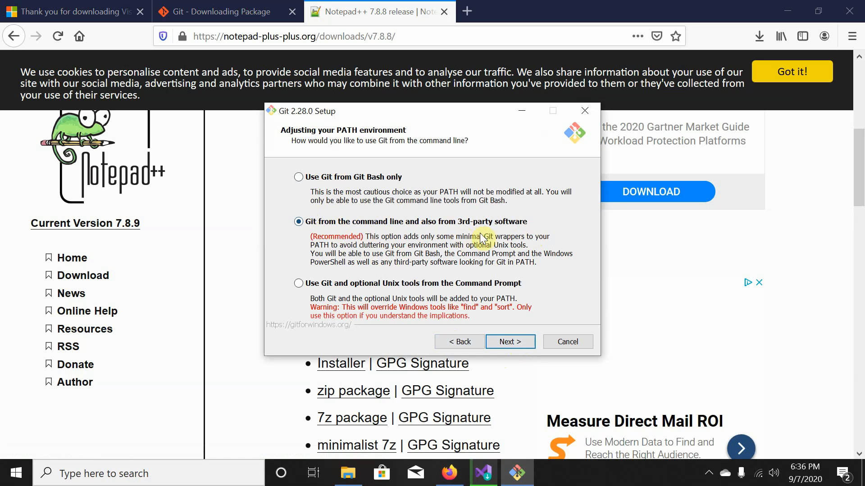
pyautogui.click(512, 343)
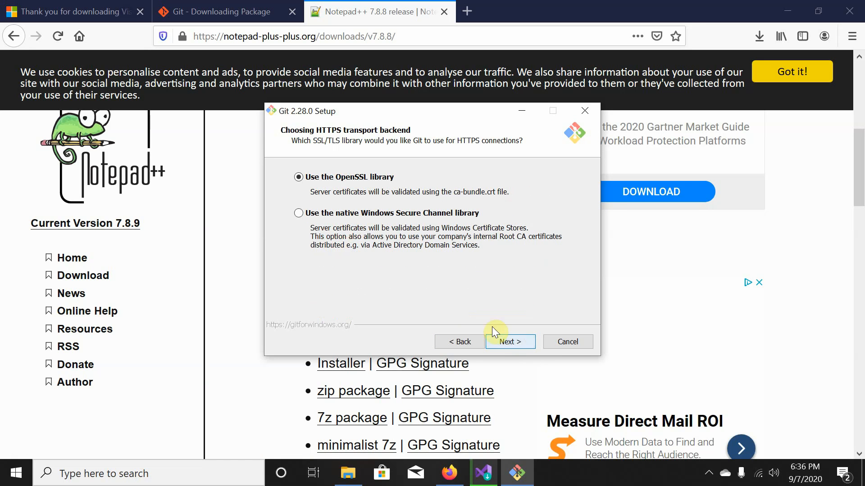
pyautogui.click(506, 351)
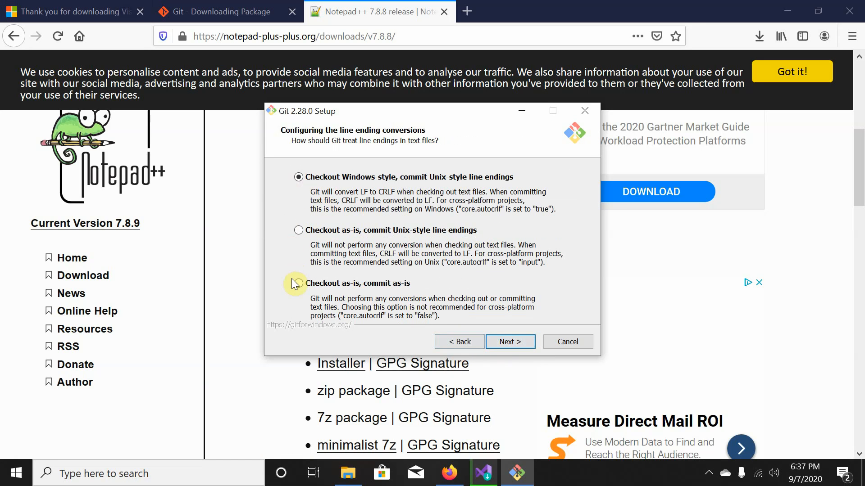
# Choose checkout as-is, commit as-is line endings and Windows' default console window.
pyautogui.click(315, 288)
pyautogui.click(504, 342)
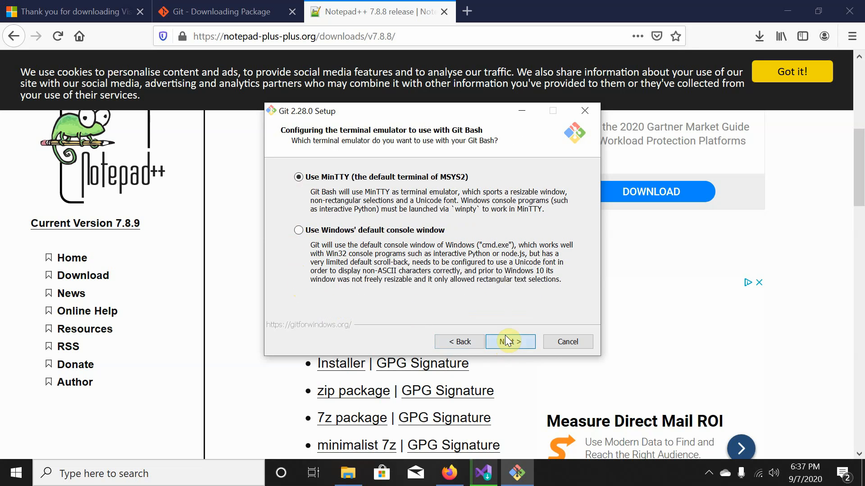
pyautogui.click(300, 233)
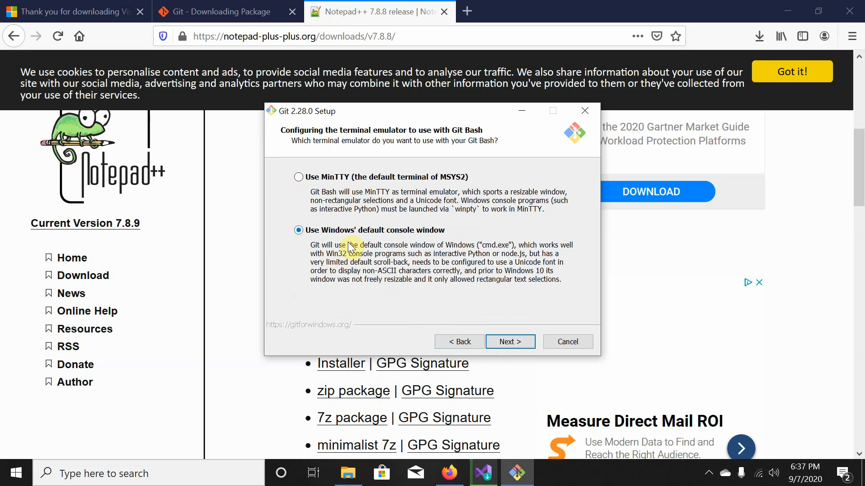
# Keep default git pull, Git Credential Manager and file system caching, then install Git.
pyautogui.click(512, 340)
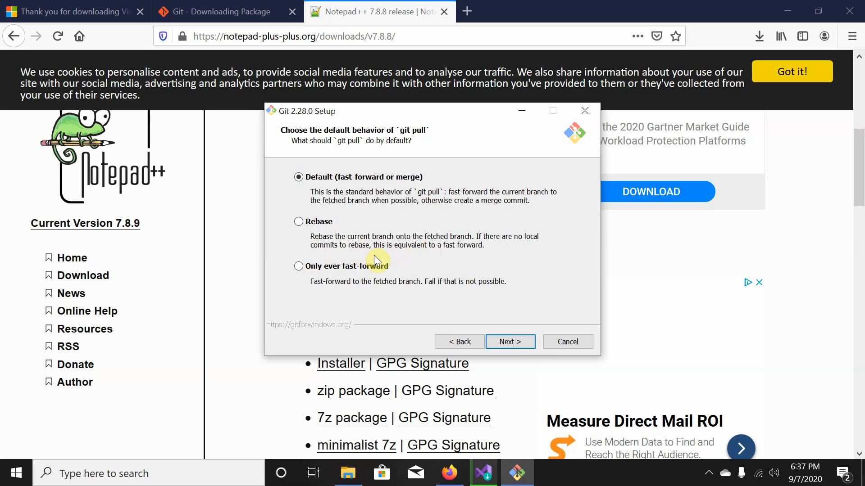
pyautogui.click(520, 343)
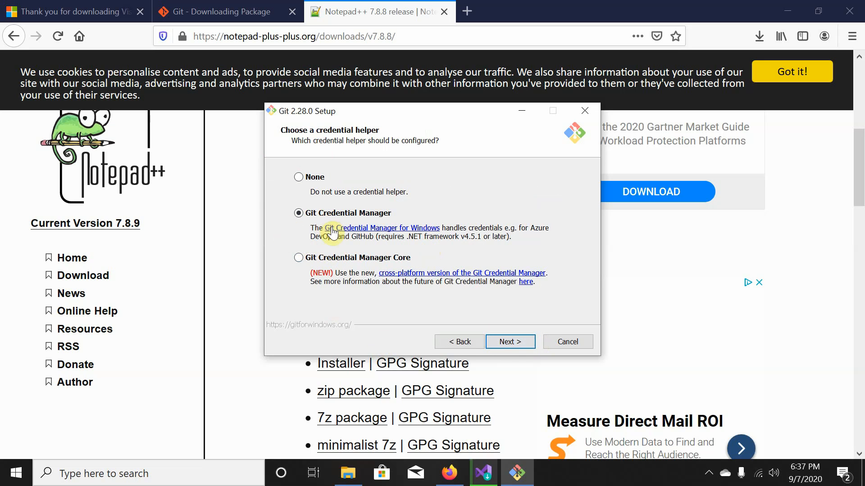
pyautogui.click(511, 341)
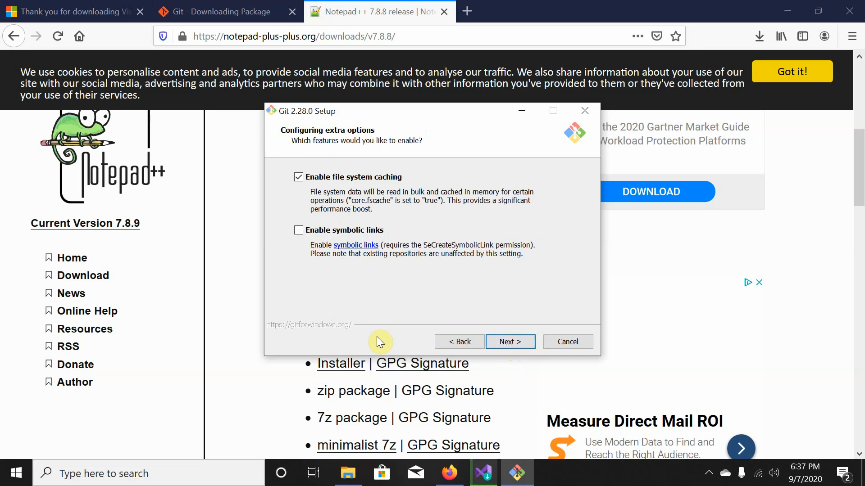
pyautogui.click(441, 340)
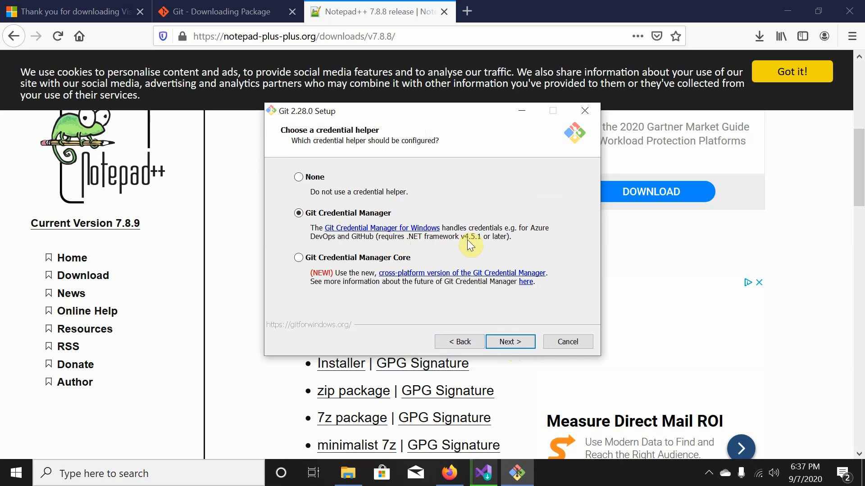
pyautogui.click(510, 346)
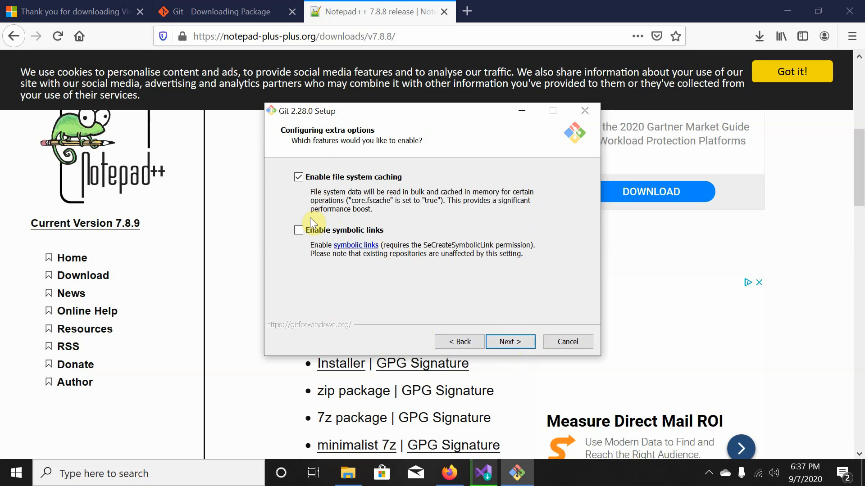
pyautogui.click(510, 345)
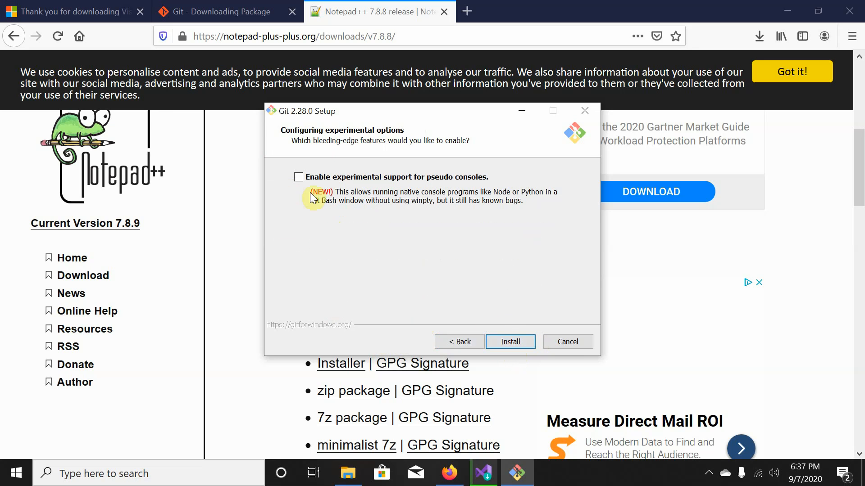
pyautogui.click(510, 343)
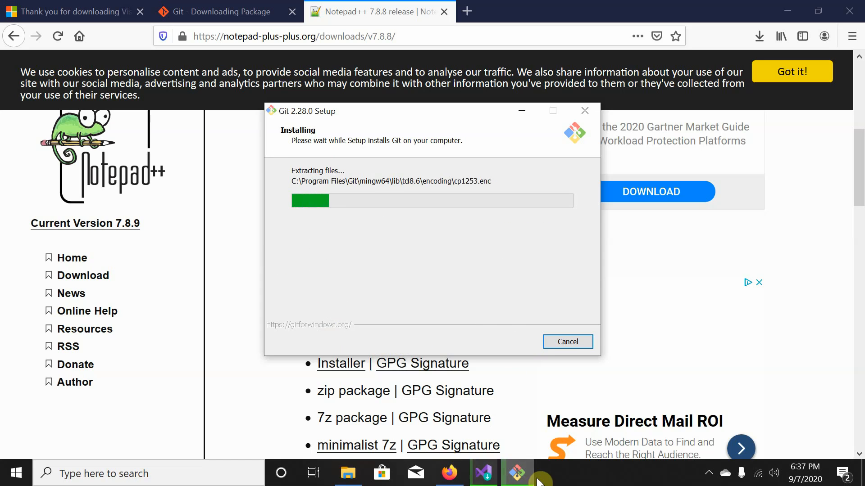
# Check Visual Studio Installer progress and minimize it while Git 2.28.0 finishes installing.
pyautogui.click(486, 476)
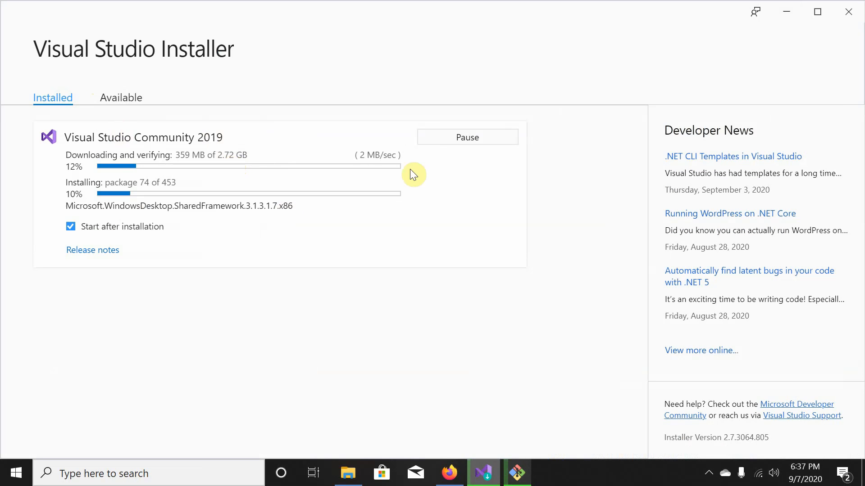
pyautogui.click(783, 16)
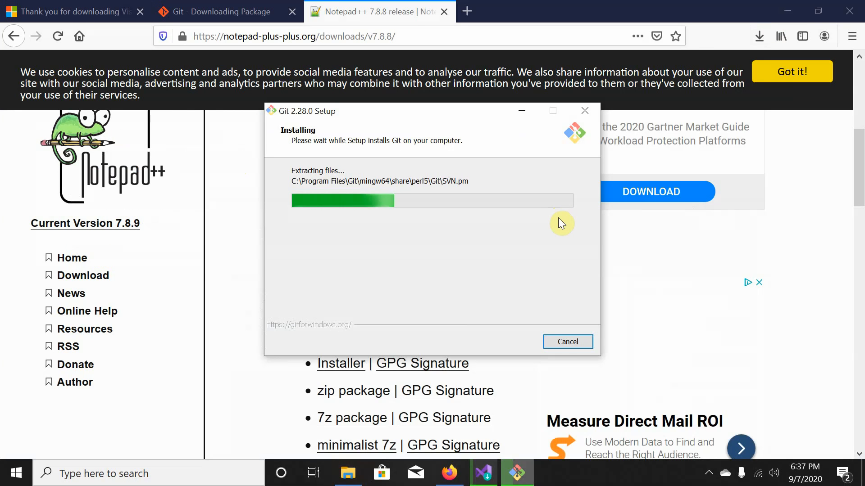
pyautogui.click(498, 478)
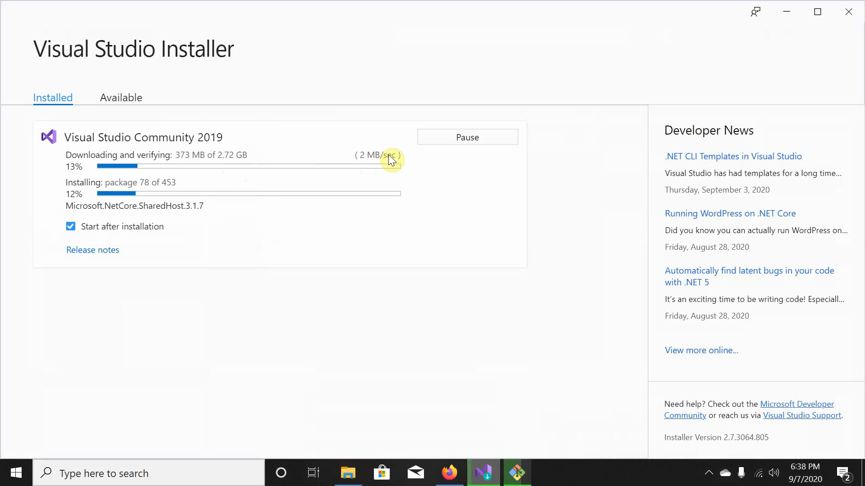
pyautogui.moveTo(481, 479)
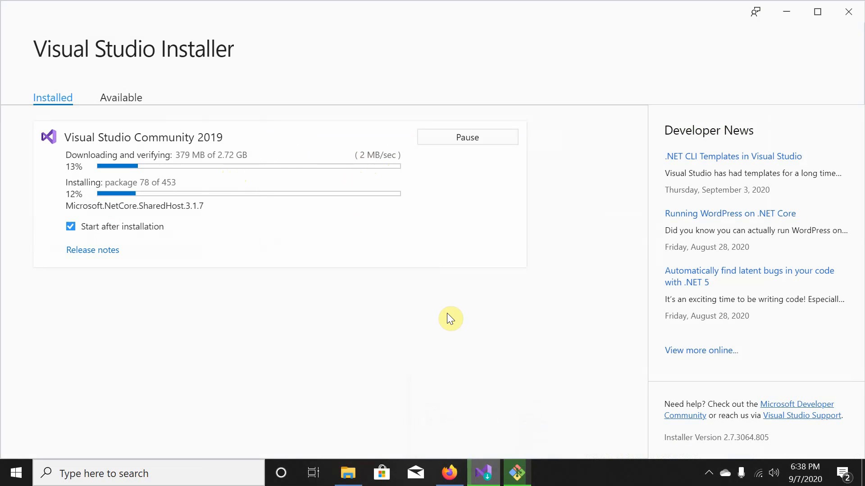
pyautogui.click(483, 471)
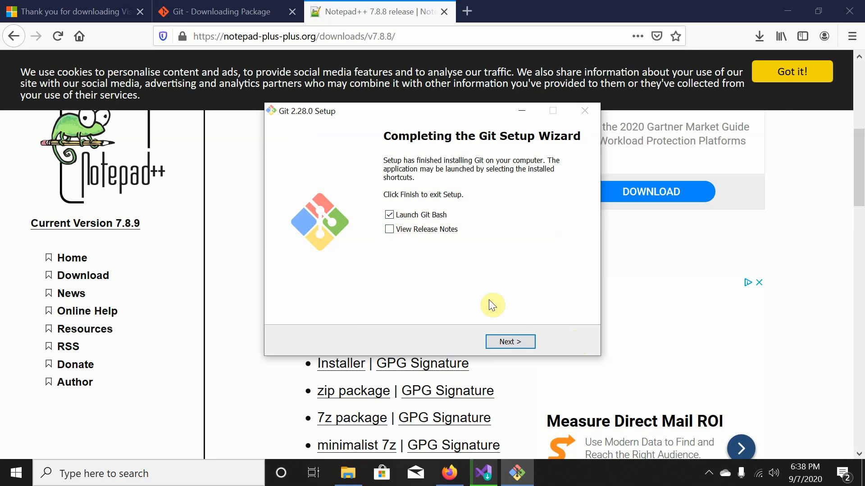
# Finish Git setup with Git Bash launching, and bring File Explorer up at This PC.
pyautogui.click(513, 343)
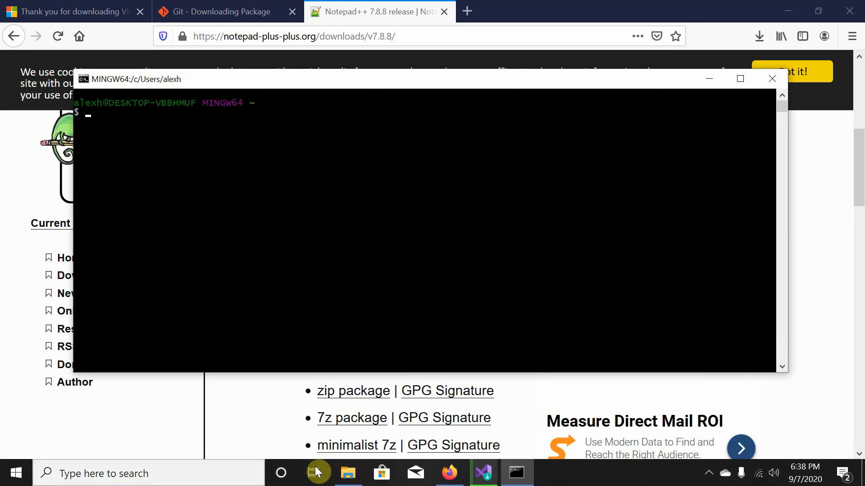
pyautogui.click(348, 475)
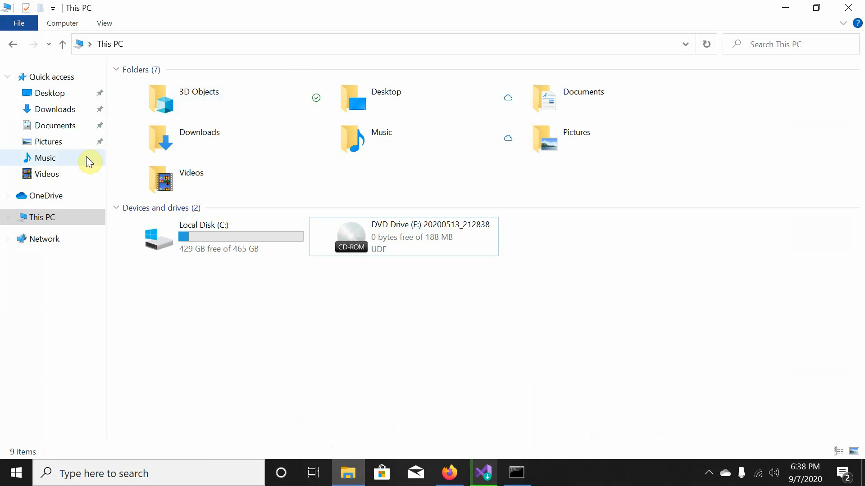
# Browse from This PC through Local Disk (C:) > Users into the user's home folder.
pyautogui.click(6, 217)
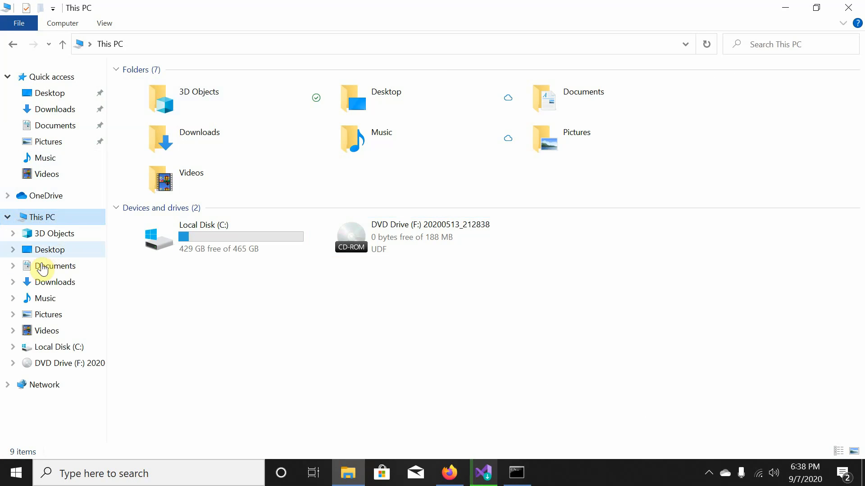
pyautogui.click(58, 348)
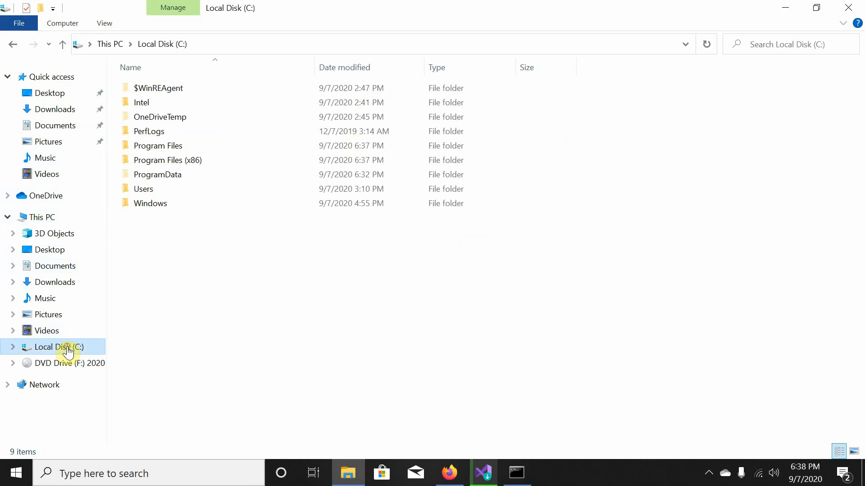
pyautogui.doubleClick(142, 190)
pyautogui.click(147, 88)
pyautogui.doubleClick(147, 88)
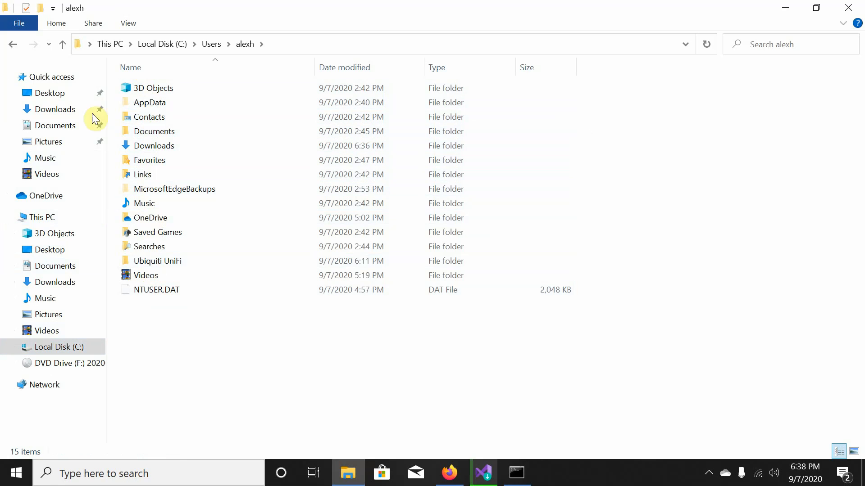
# Peek into the .dotnet folder and the empty Documents folder, returning to the home folder.
pyautogui.click(12, 45)
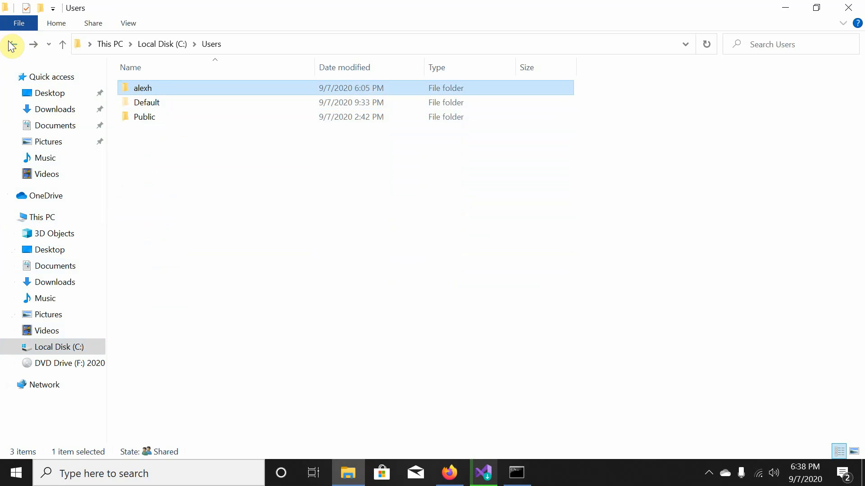
pyautogui.doubleClick(155, 85)
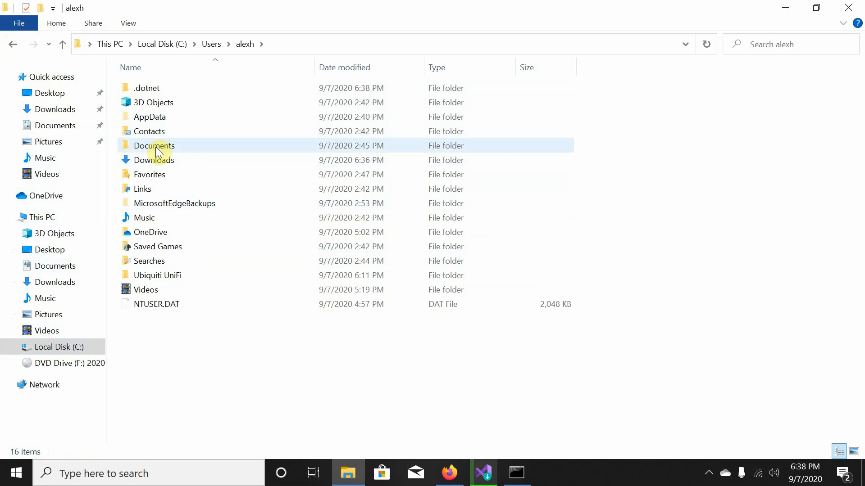
pyautogui.doubleClick(154, 90)
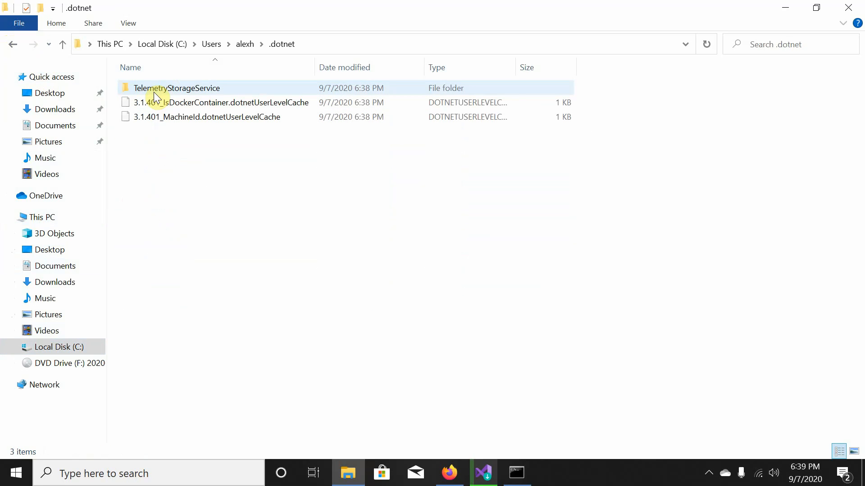
pyautogui.click(13, 43)
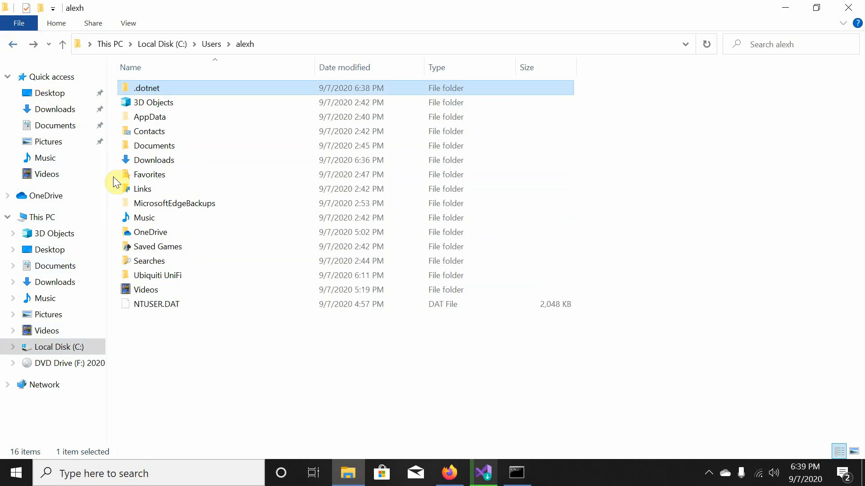
pyautogui.doubleClick(153, 151)
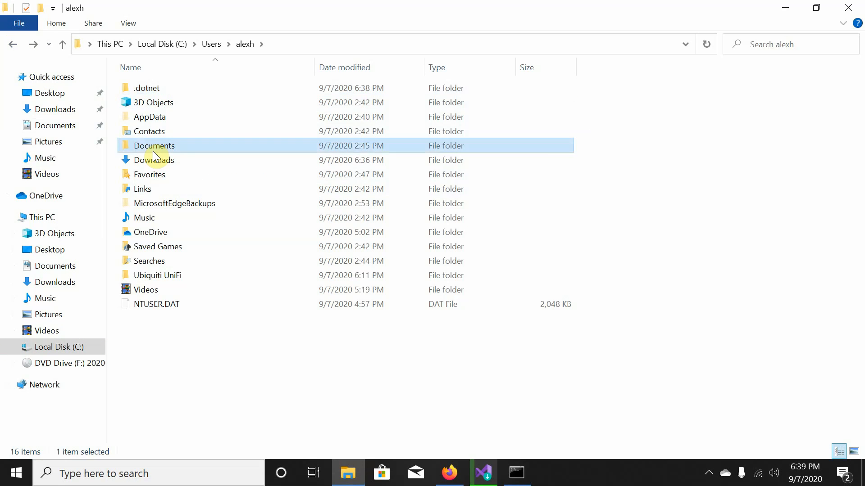
pyautogui.click(11, 44)
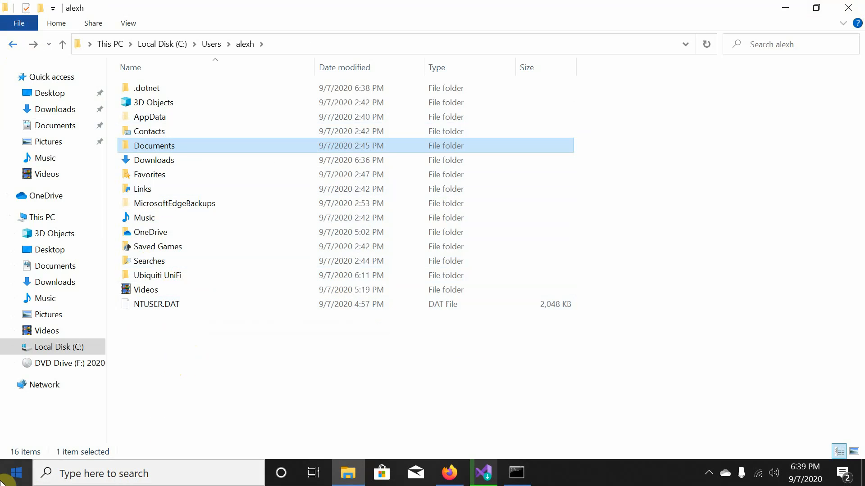
# Search Start for 'control panel'; close the Settings window that opened by mistake.
pyautogui.click(5, 481)
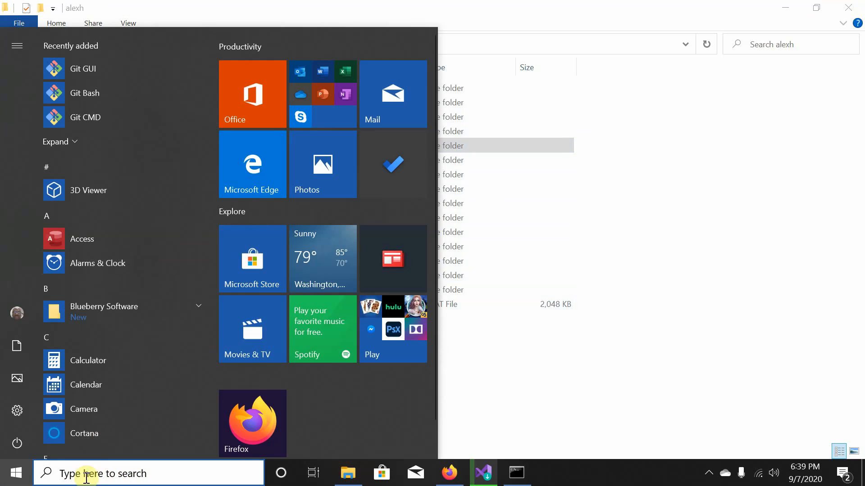
pyautogui.click(94, 471)
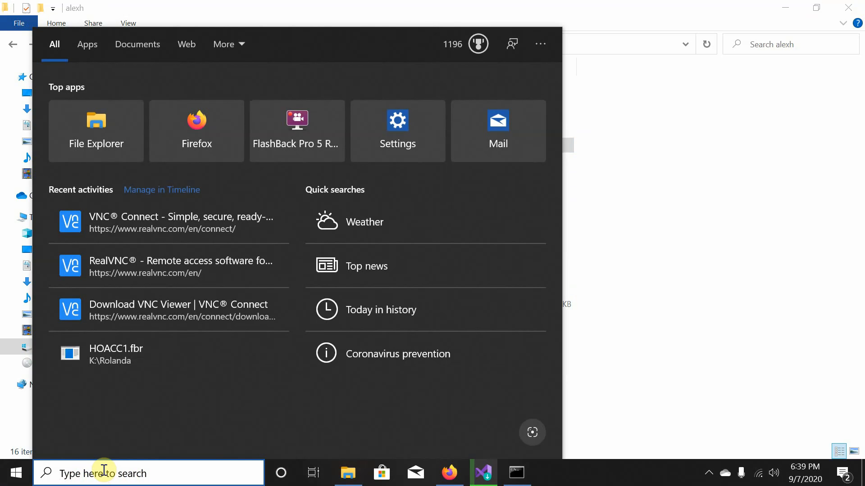
pyautogui.write('control pl')
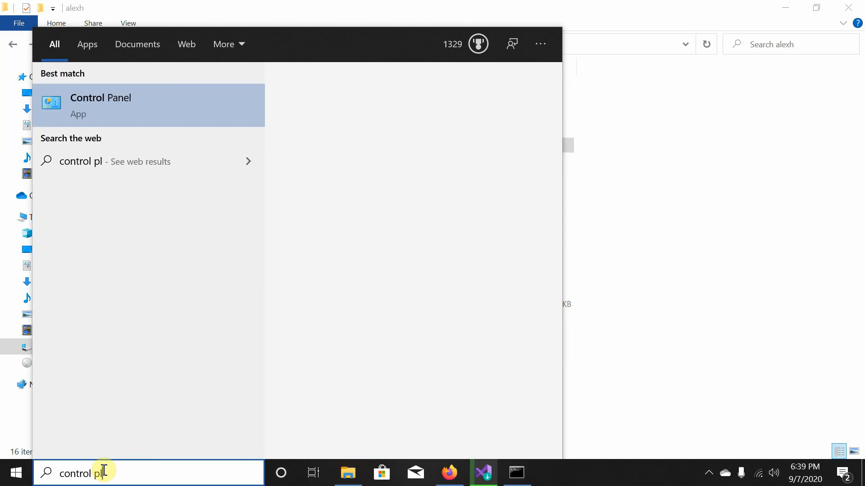
pyautogui.press('BackSpace')
pyautogui.write('anl')
pyautogui.press('BackSpace')
pyautogui.write('e')
pyautogui.press('Return')
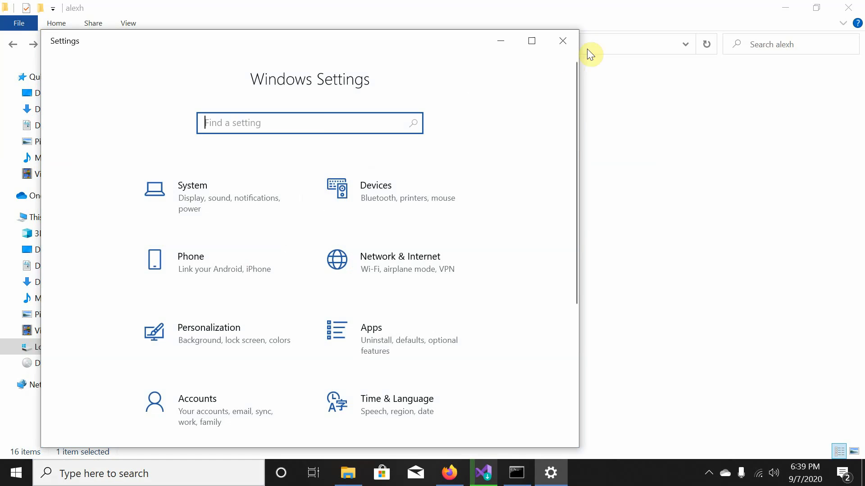
pyautogui.click(572, 43)
# Search 'control panel' again, open Control Panel from results and maximize it.
pyautogui.click(87, 462)
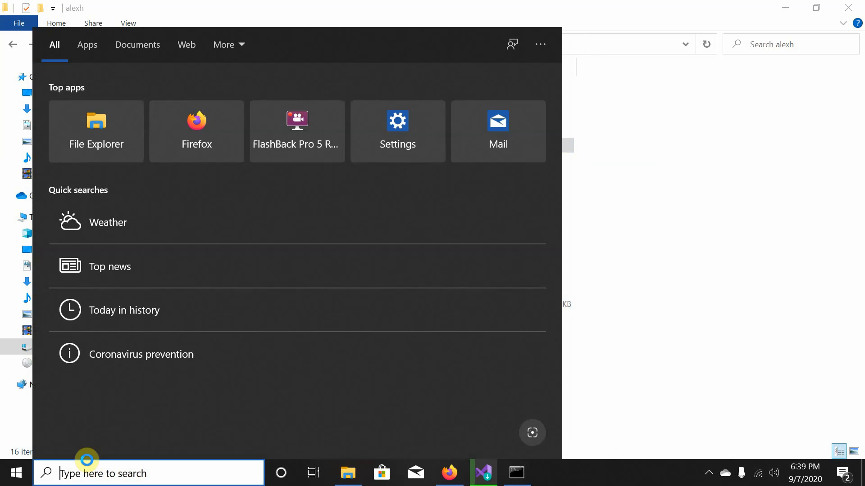
pyautogui.write('control panel')
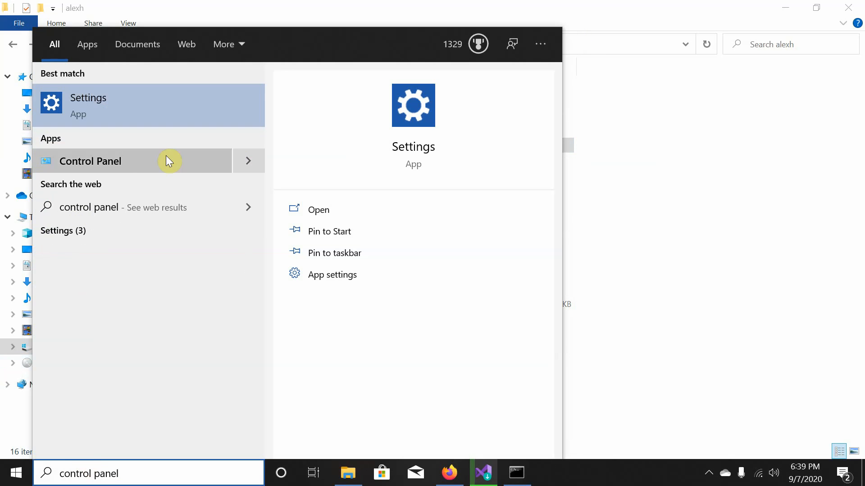
pyautogui.click(139, 161)
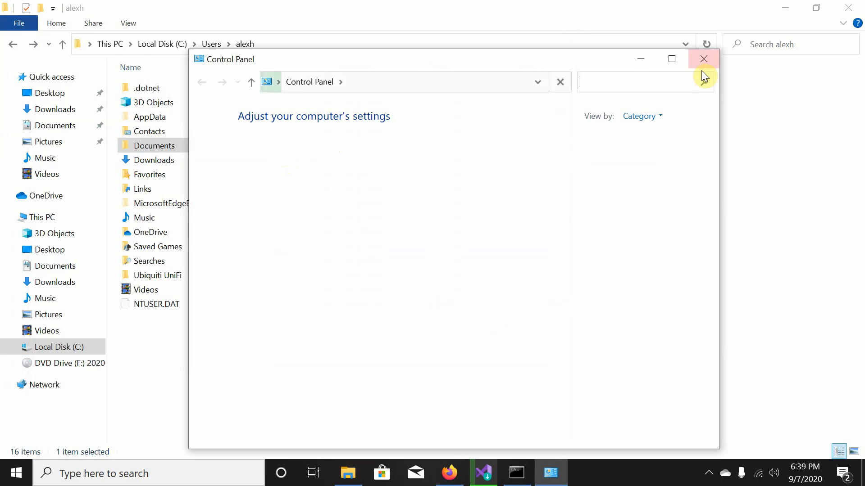
pyautogui.click(671, 60)
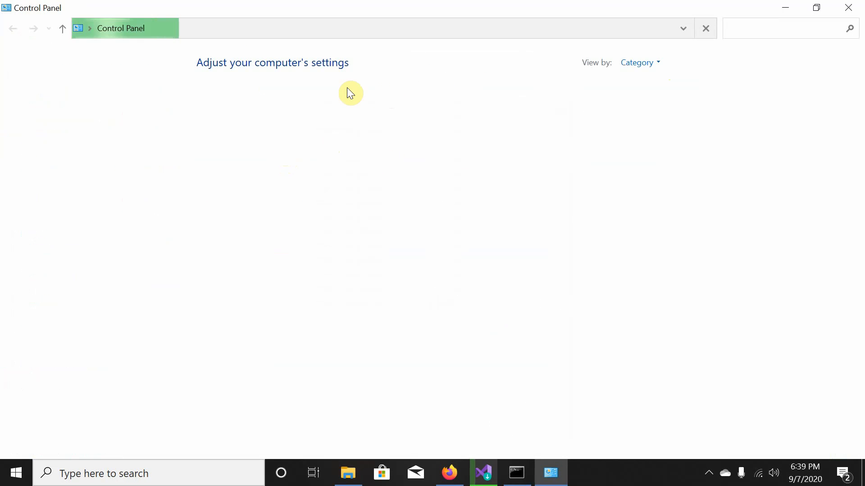
# Close the Git Bash terminal with 'exit' and switch Control Panel to Small icons view.
pyautogui.click(514, 474)
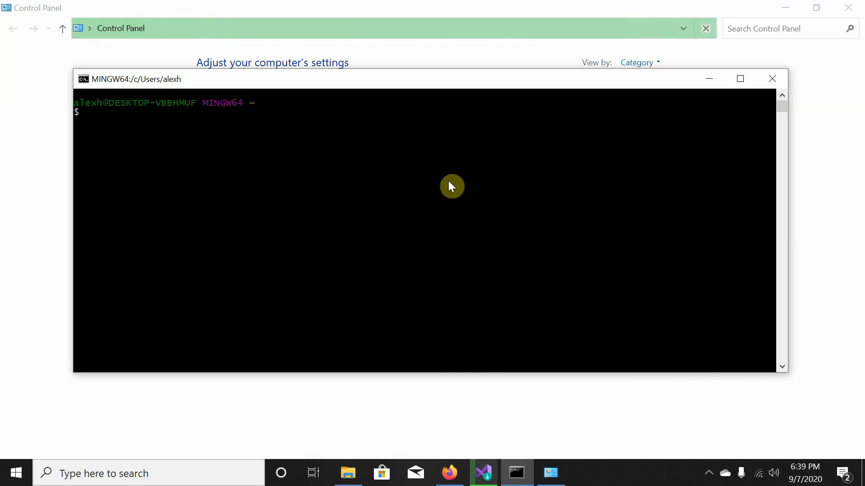
pyautogui.write('exit')
pyautogui.press('Return')
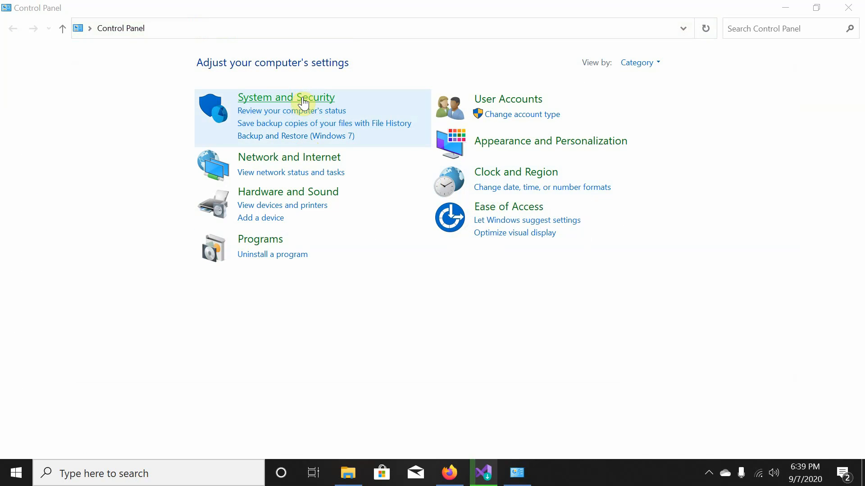
pyautogui.click(637, 63)
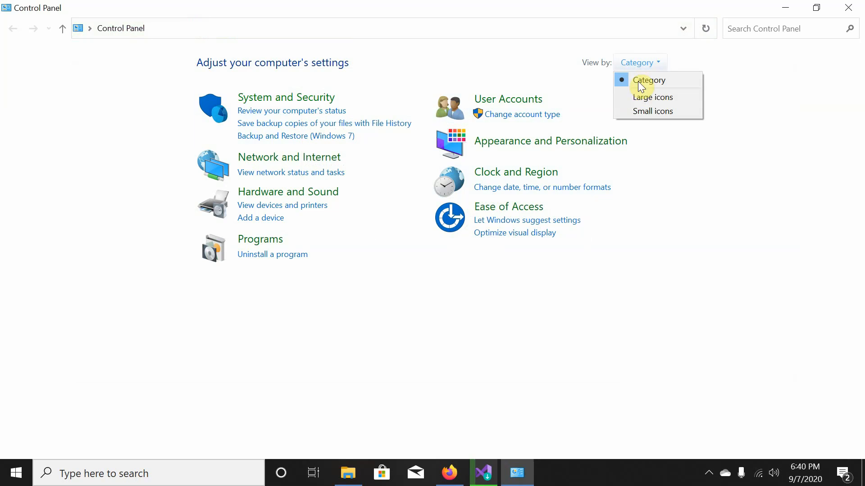
pyautogui.click(635, 109)
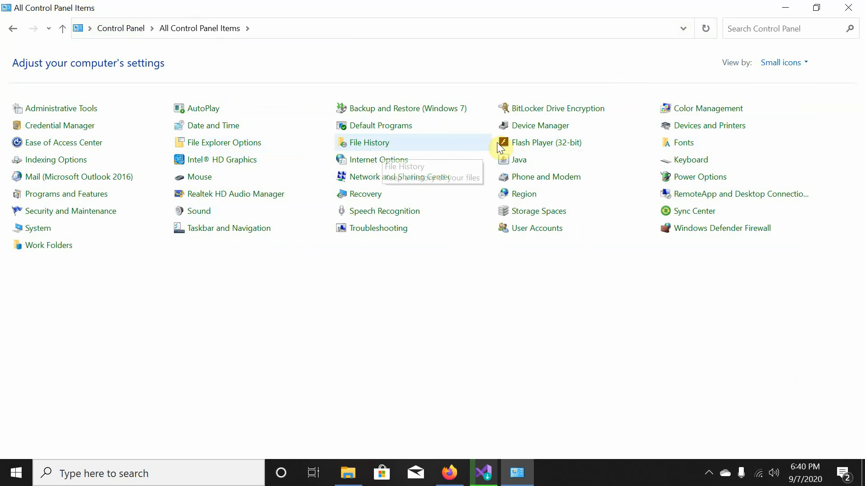
# Run File Explorer Options as administrator and enable 'Display the full path in the title bar'.
pyautogui.rightClick(235, 146)
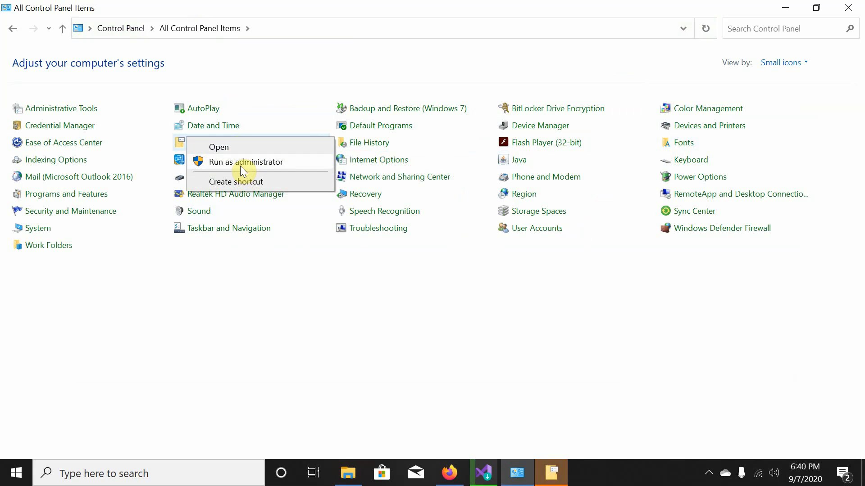
pyautogui.click(242, 163)
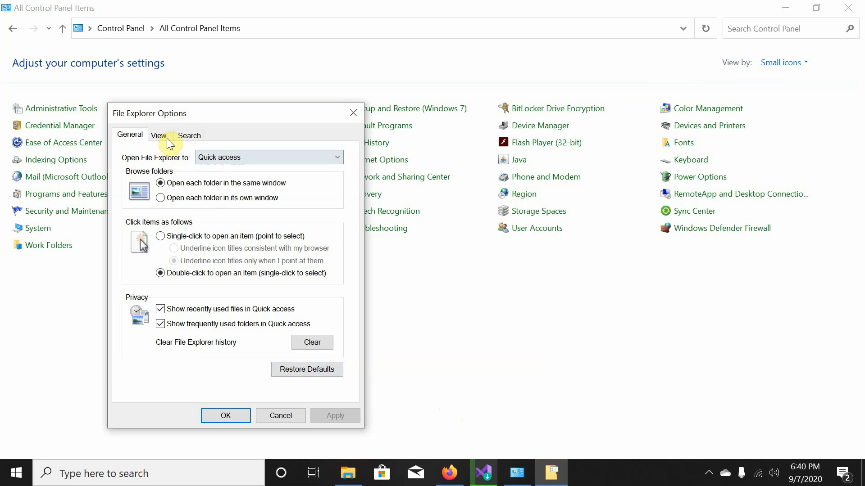
pyautogui.click(170, 136)
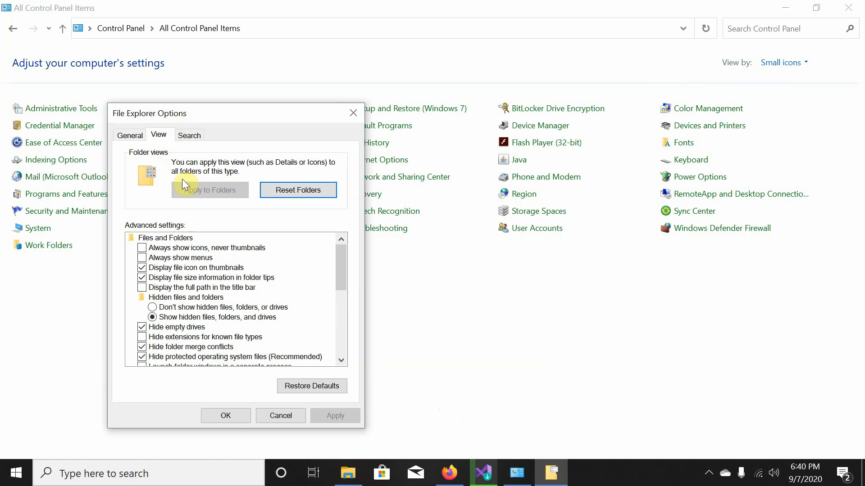
pyautogui.click(142, 288)
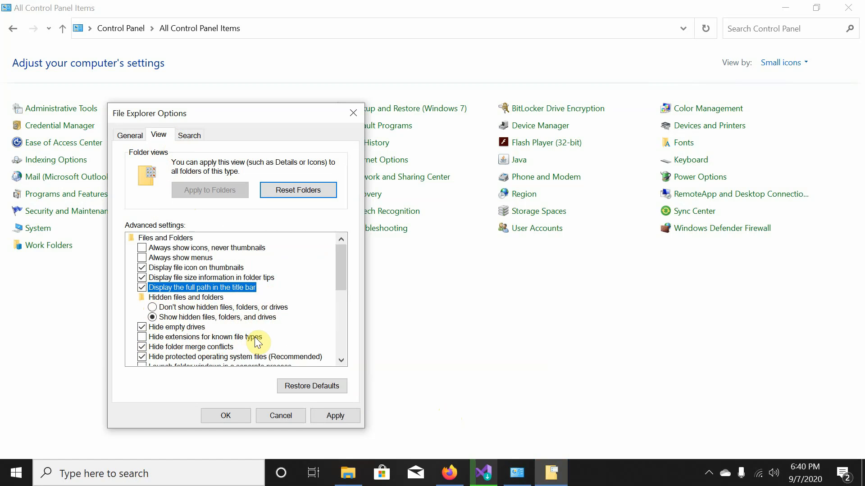
pyautogui.click(322, 416)
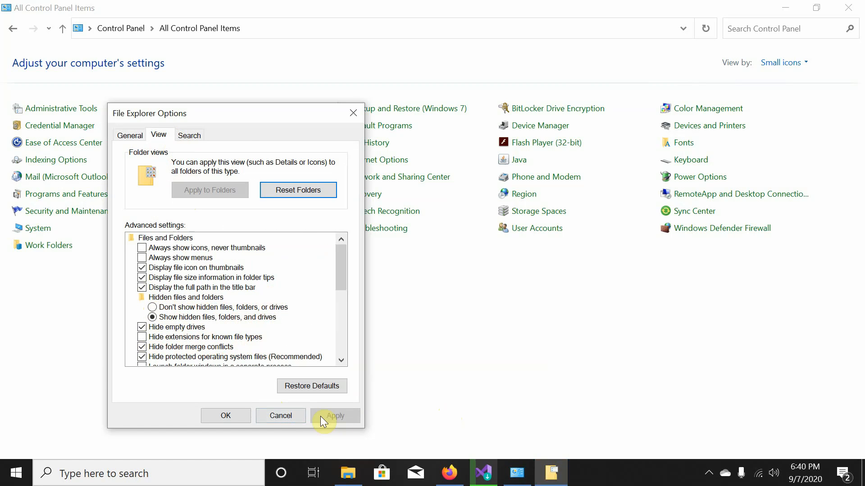
pyautogui.click(227, 417)
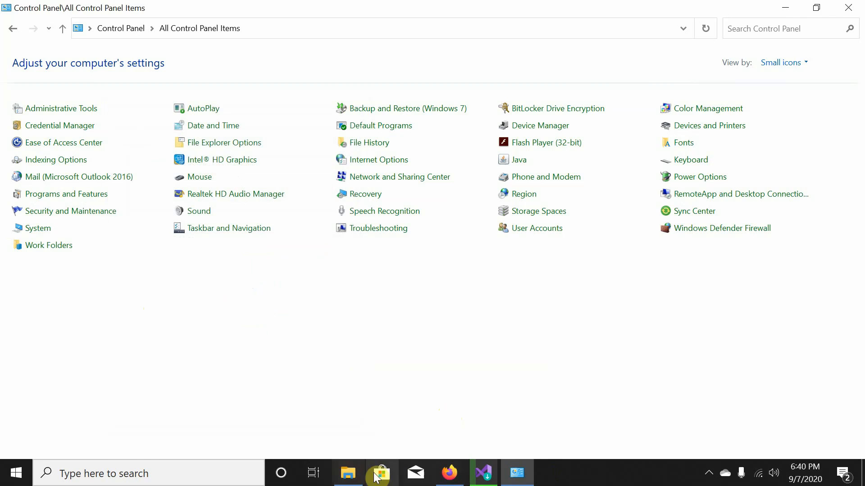
# Bring File Explorer back and close the Microsoft Store app.
pyautogui.click(348, 473)
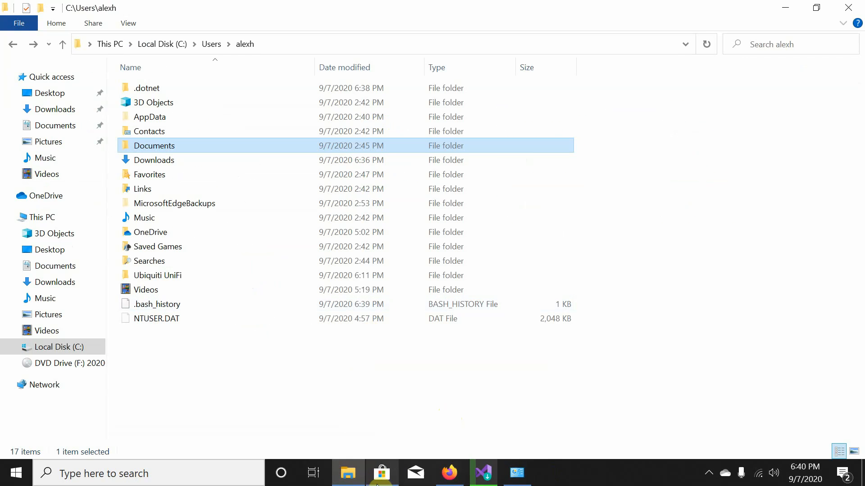
pyautogui.moveTo(382, 473)
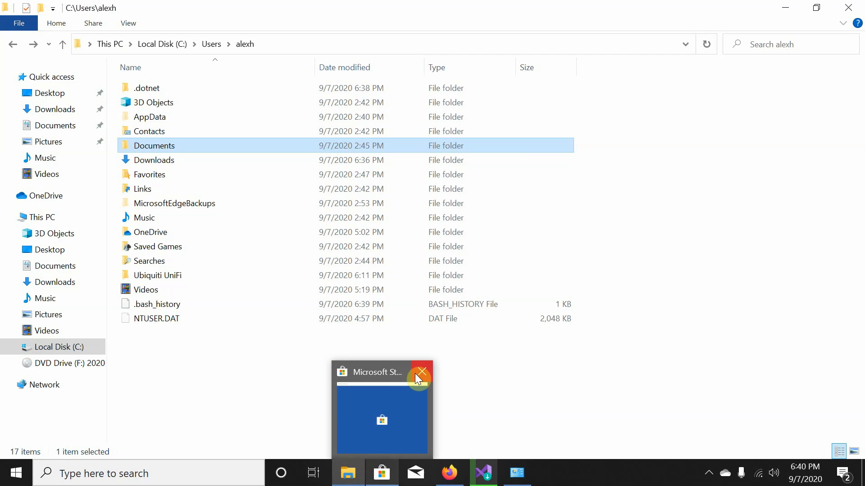
pyautogui.click(416, 372)
pyautogui.click(262, 415)
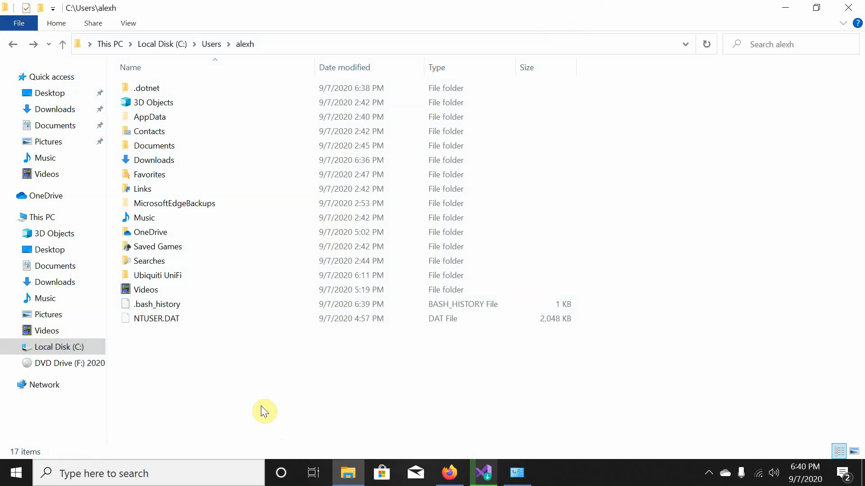
# View .bash_history in Notepad++ and close it, then check and minimize Visual Studio Installer.
pyautogui.click(155, 305)
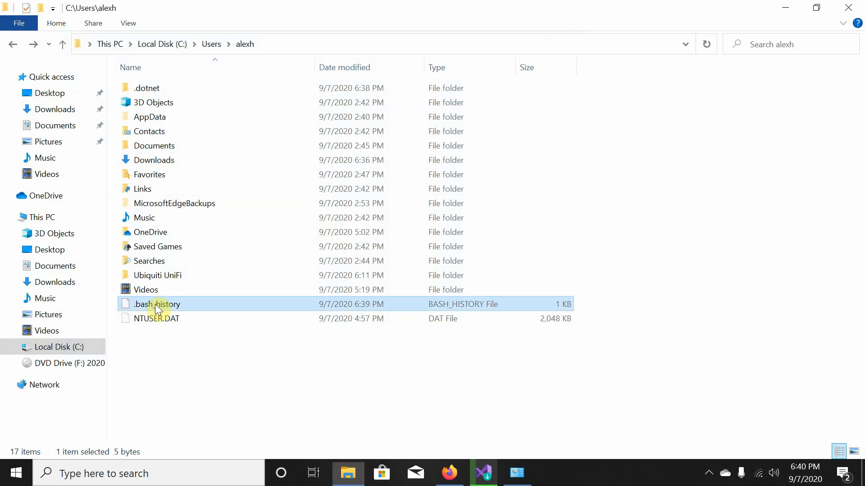
pyautogui.rightClick(155, 304)
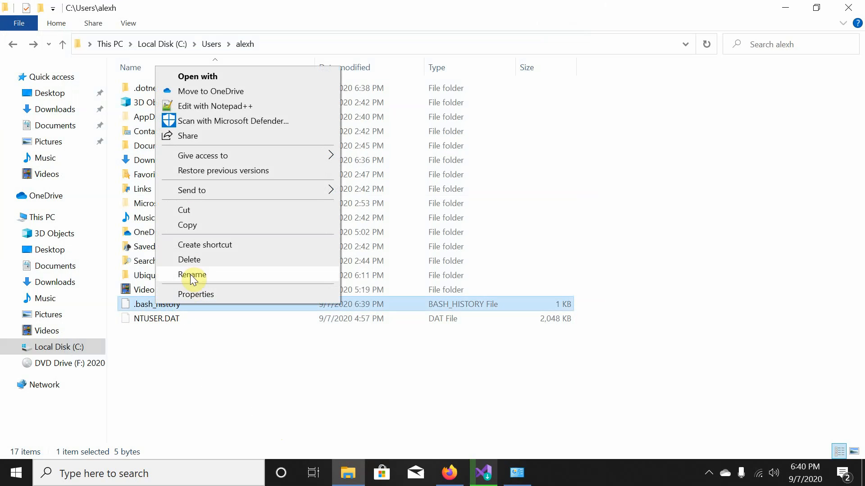
pyautogui.click(220, 107)
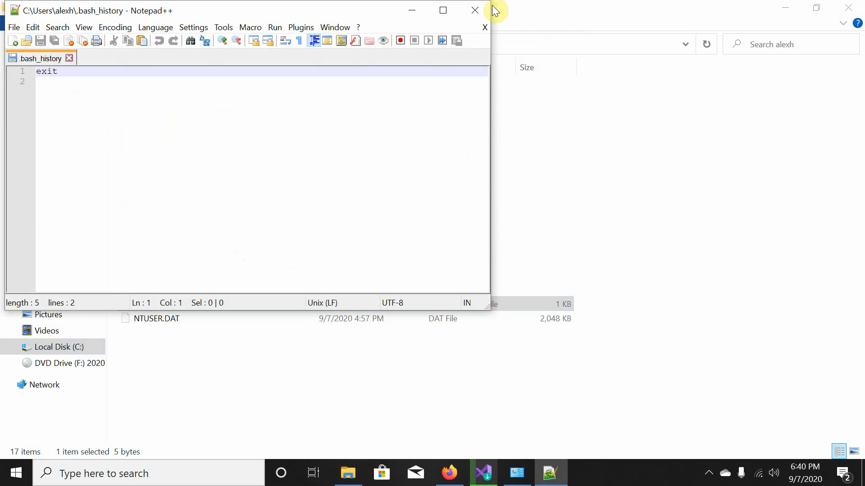
pyautogui.click(474, 17)
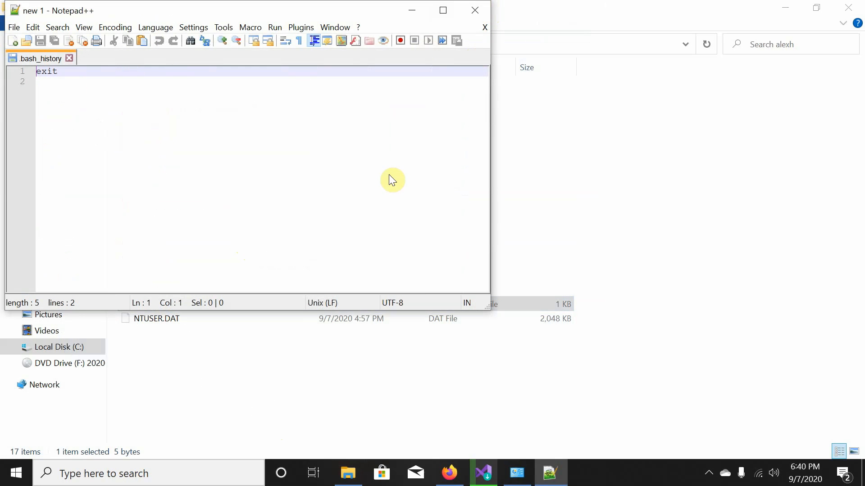
pyautogui.click(198, 410)
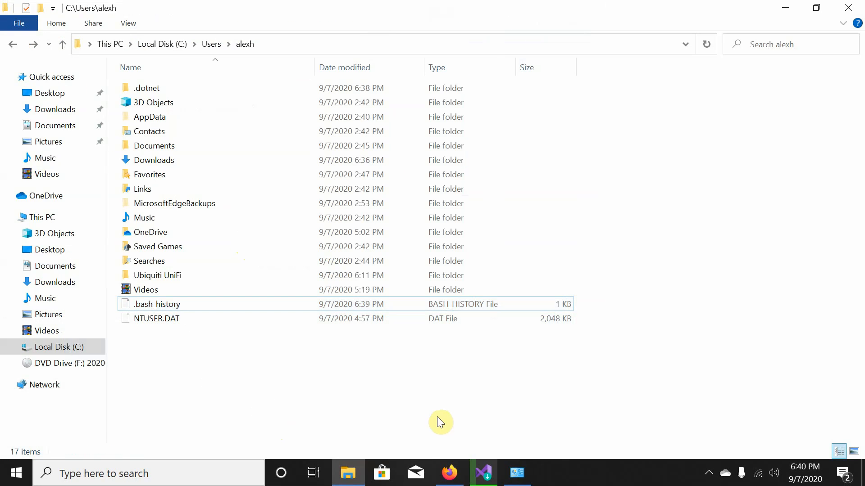
pyautogui.click(476, 471)
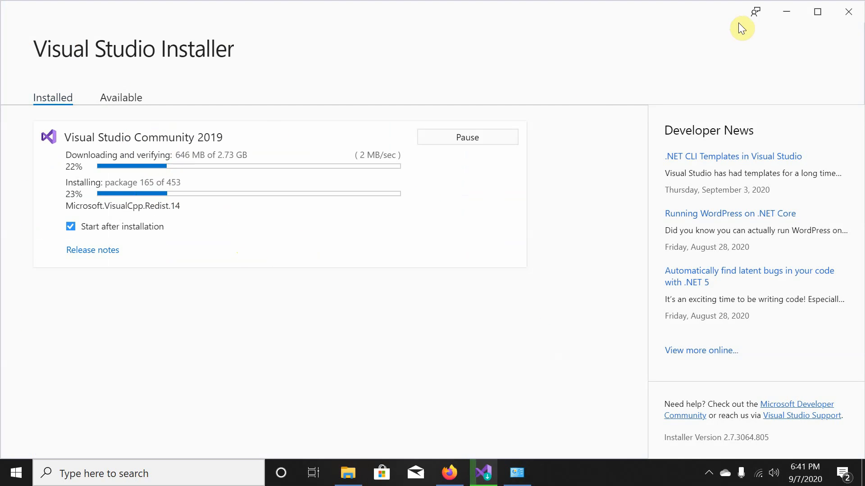
pyautogui.click(791, 20)
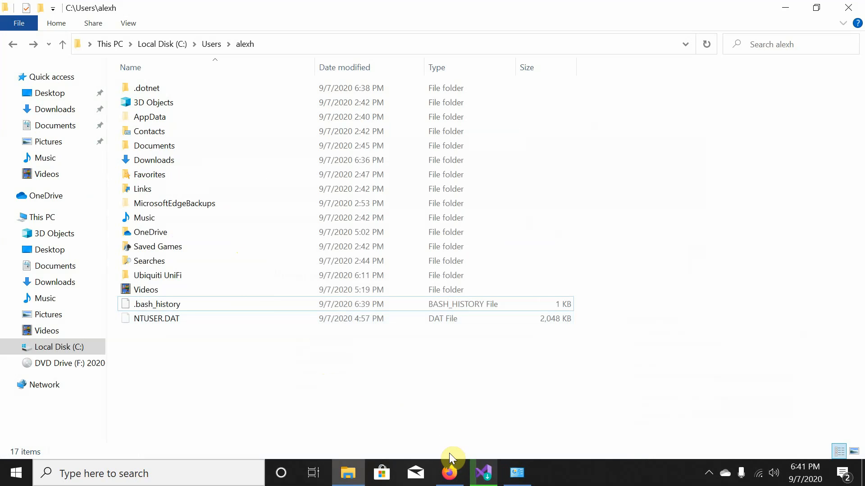
# Close File Explorer, minimize Control Panel, and close the Notepad++ download tab.
pyautogui.moveTo(351, 477)
pyautogui.click(350, 425)
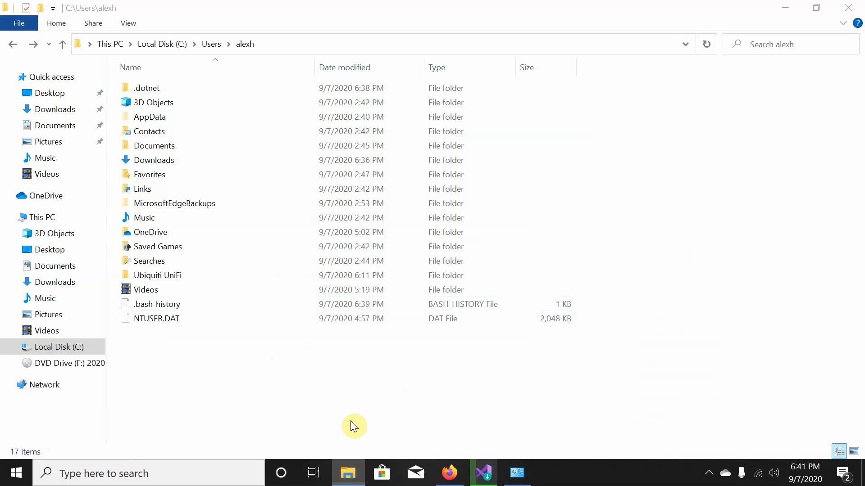
pyautogui.click(854, 7)
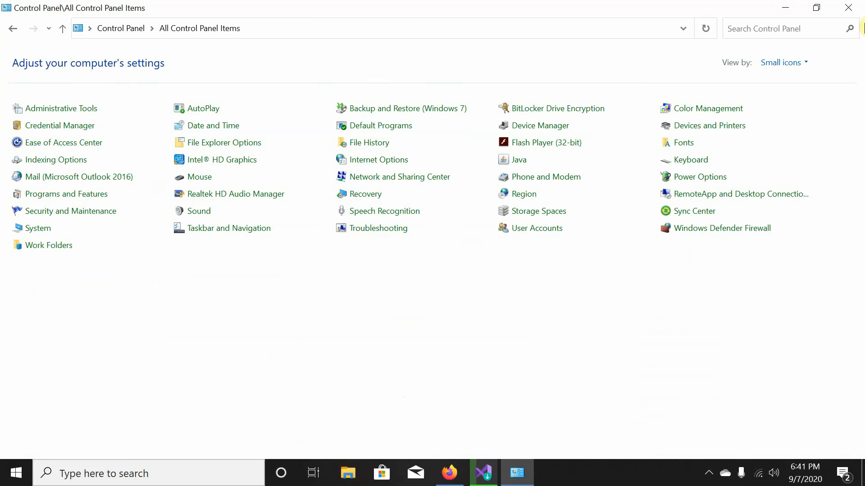
pyautogui.click(786, 8)
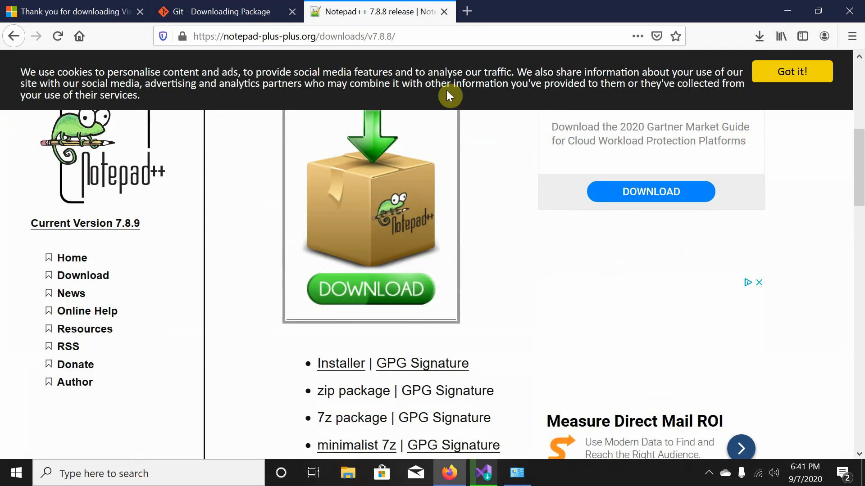
pyautogui.click(444, 11)
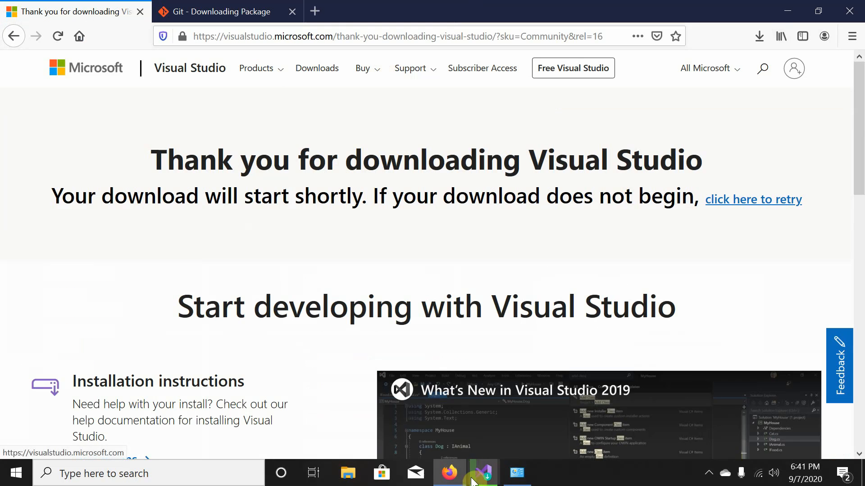
# Search 'microsoft powershell' from the Start menu and launch Windows PowerShell.
pyautogui.click(16, 474)
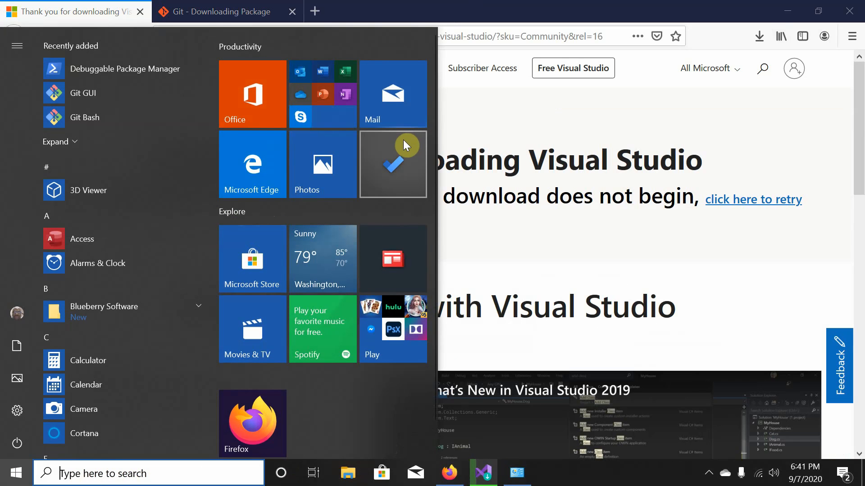
pyautogui.scroll(-10, 141, 337)
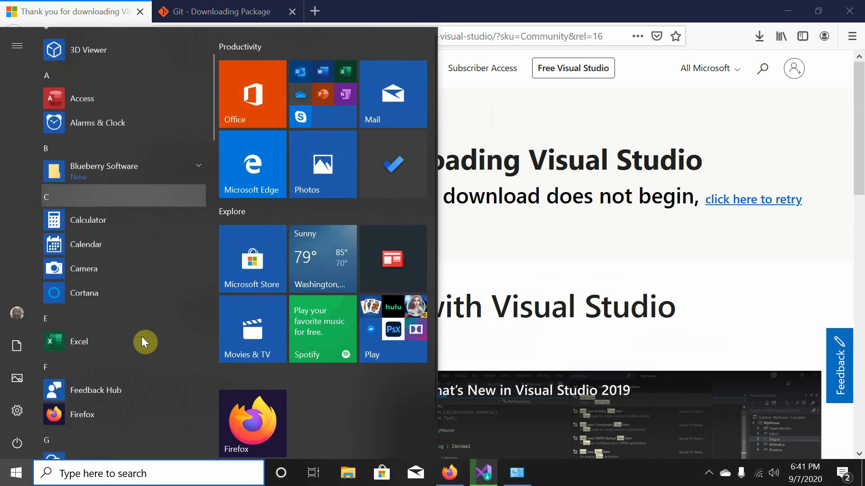
pyautogui.click(128, 478)
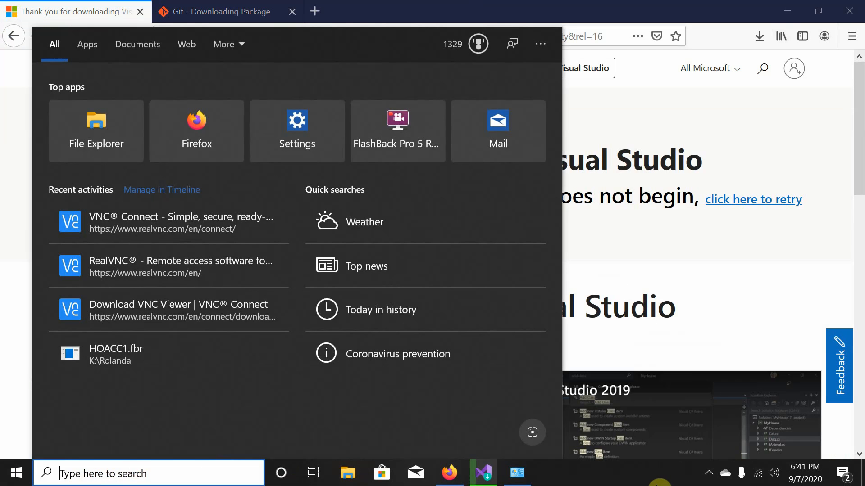
pyautogui.write('microsoft')
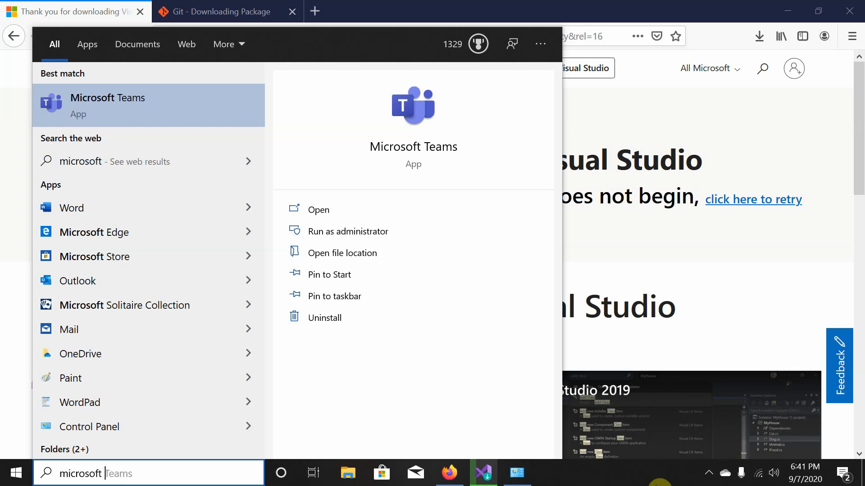
pyautogui.write('powershell')
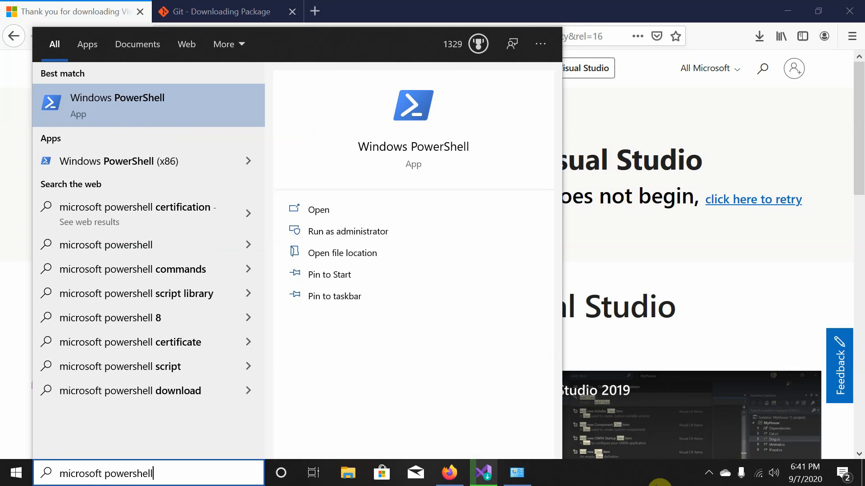
pyautogui.press('Return')
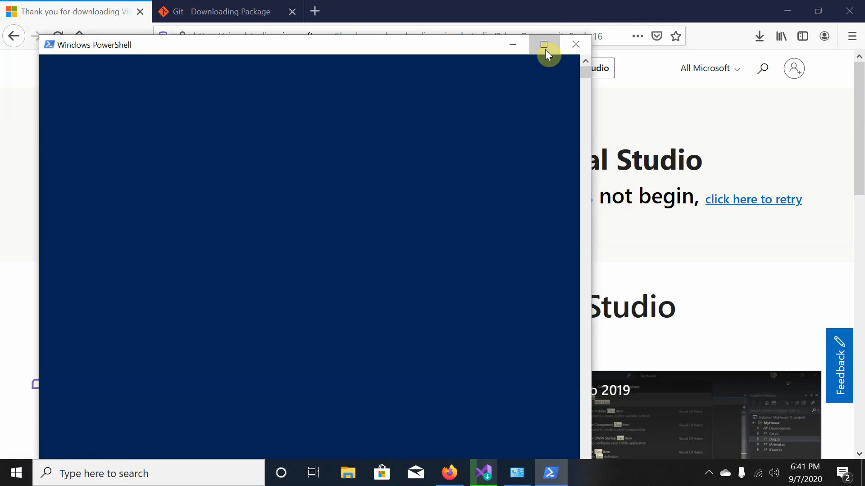
# Maximize PowerShell and run git to display its help text.
pyautogui.click(544, 45)
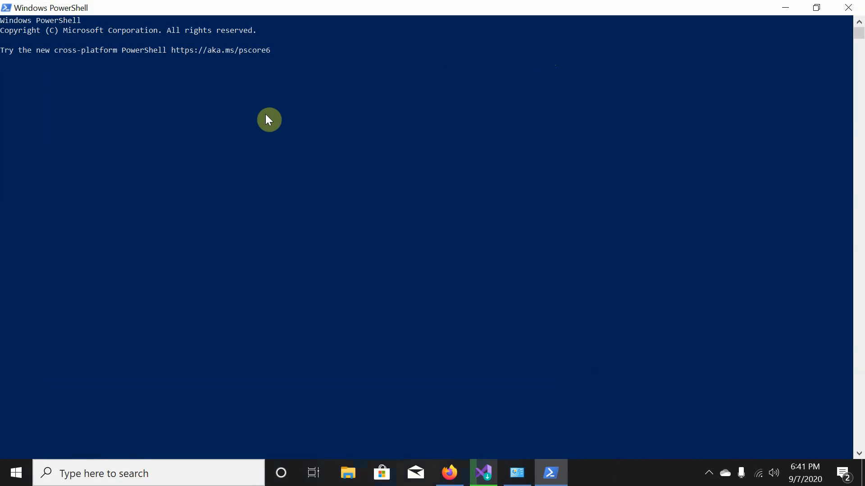
pyautogui.scroll(5, 266, 116)
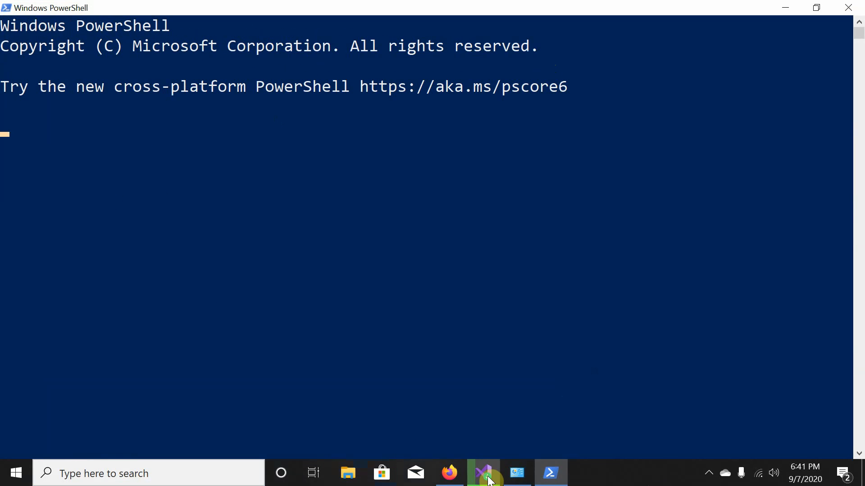
pyautogui.moveTo(490, 481)
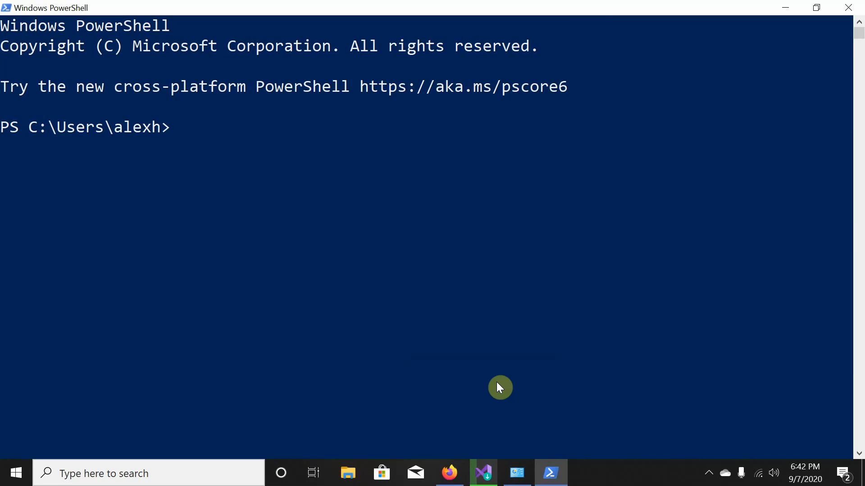
pyautogui.click(380, 323)
pyautogui.write('git')
pyautogui.press('Return')
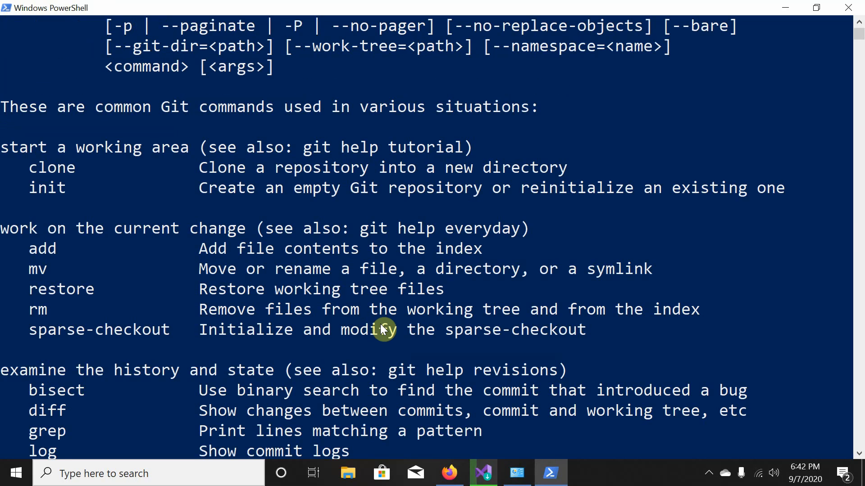
# Run git --version to confirm 2.28.0.windows.1, then exit PowerShell.
pyautogui.scroll(-2, 380, 323)
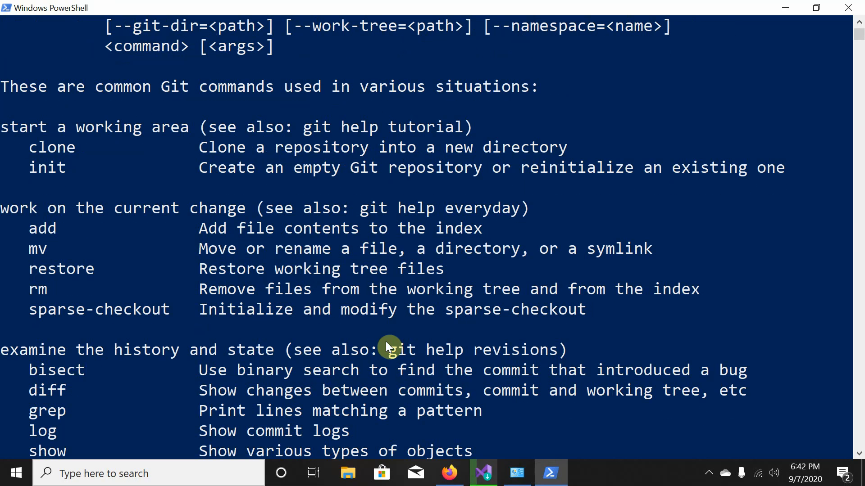
pyautogui.scroll(-15, 379, 287)
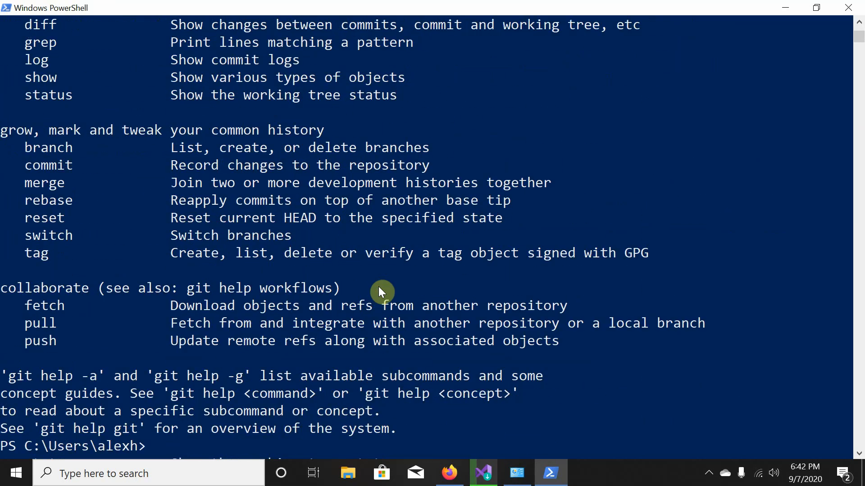
pyautogui.press('Return')
pyautogui.scroll(2, 377, 250)
pyautogui.write('git --viers')
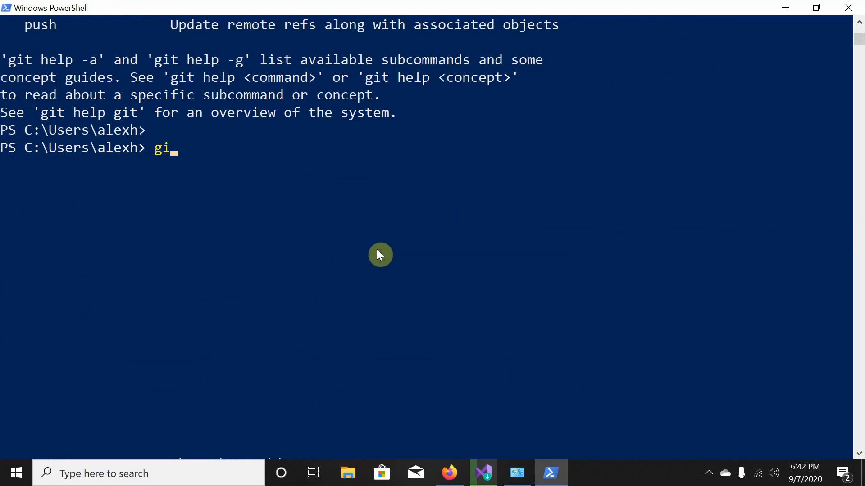
pyautogui.press('BackSpace')
pyautogui.press('BackSpace')
pyautogui.press('BackSpace')
pyautogui.write('ersion')
pyautogui.press('Return')
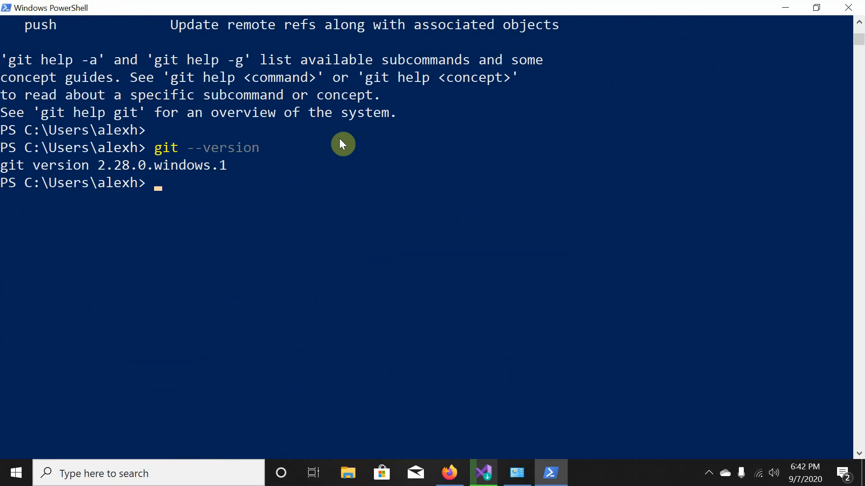
pyautogui.write('exit')
pyautogui.press('Return')
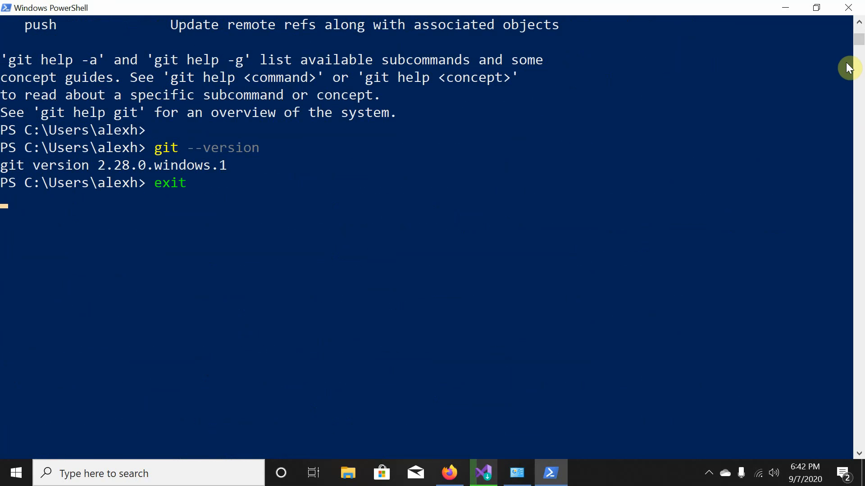
# Minimize the Visual Studio Installer and close the Git download tab in Firefox.
pyautogui.click(484, 473)
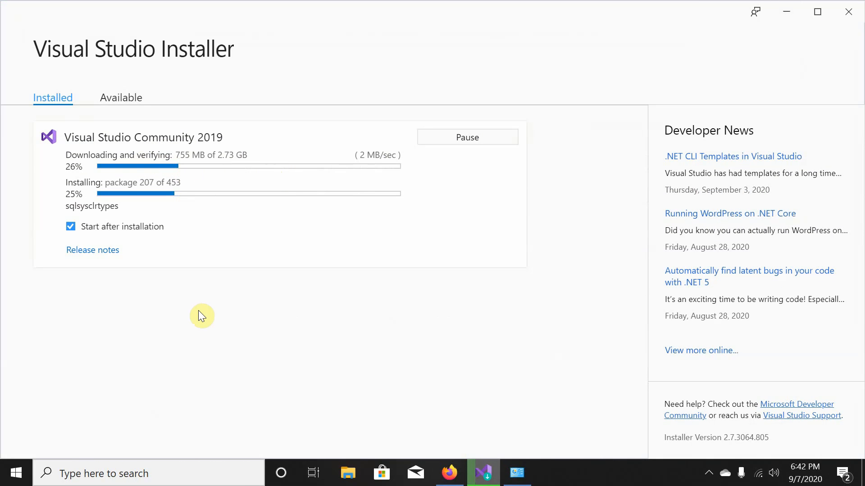
pyautogui.click(786, 12)
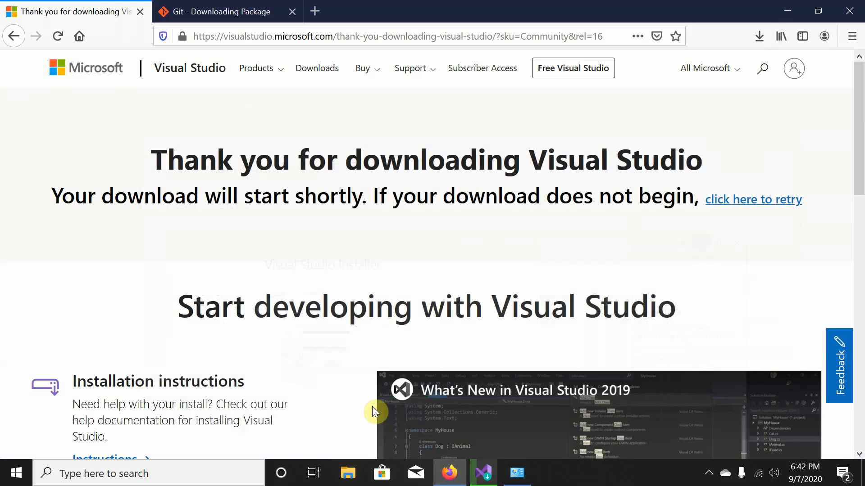
pyautogui.click(243, 11)
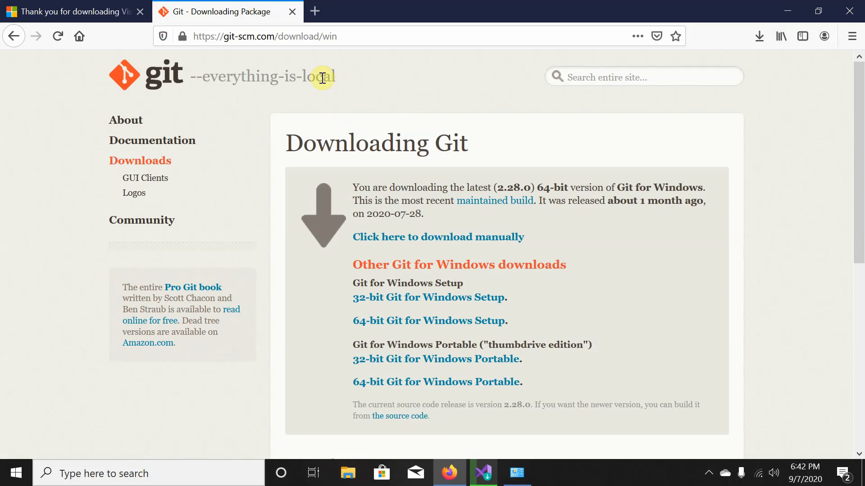
pyautogui.click(293, 12)
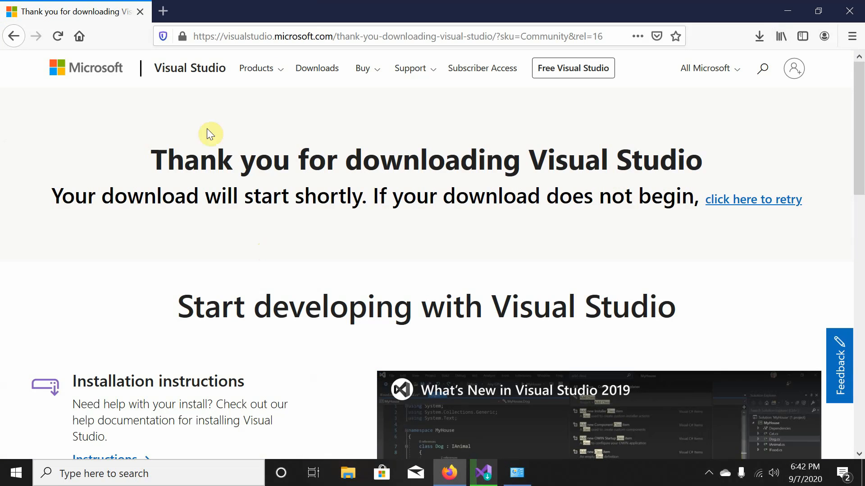
# Load the developer's GitHub profile page in a new Firefox tab.
pyautogui.click(163, 12)
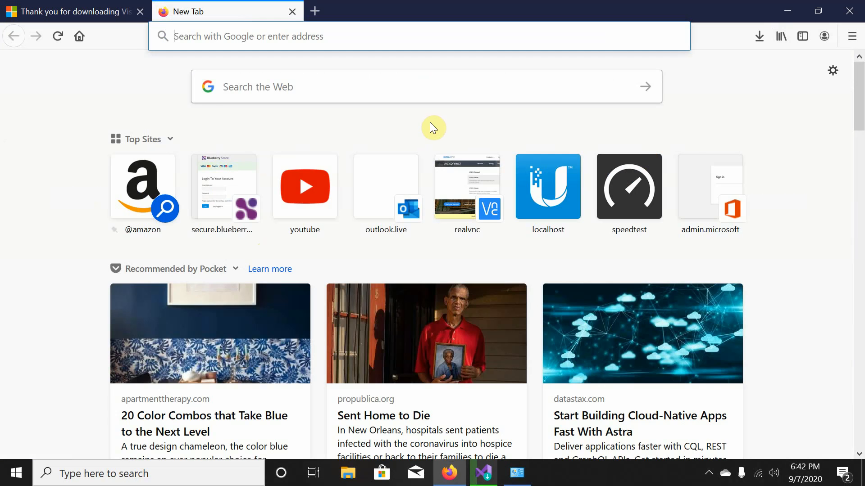
pyautogui.write('l')
pyautogui.press('BackSpace')
pyautogui.press('BackSpace')
pyautogui.write('www.h')
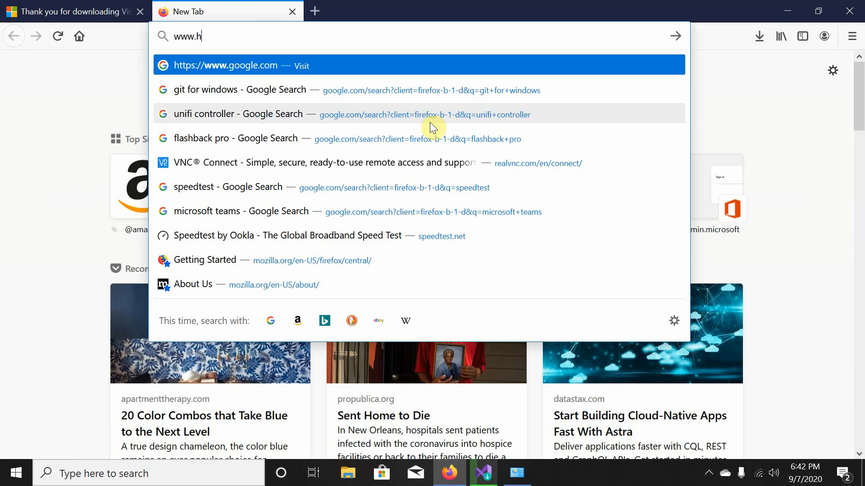
pyautogui.press('BackSpace')
pyautogui.press('BackSpace')
pyautogui.press('BackSpace')
pyautogui.press('BackSpace')
pyautogui.press('BackSpace')
pyautogui.write('gith')
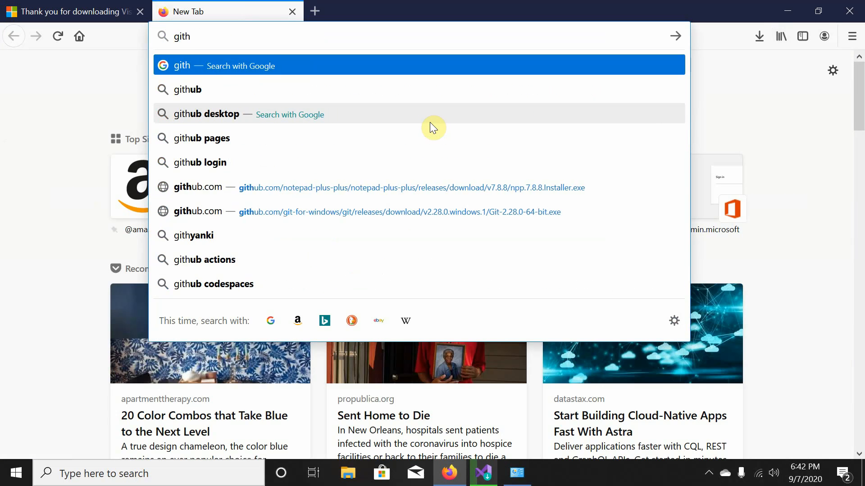
pyautogui.write('ub.com/')
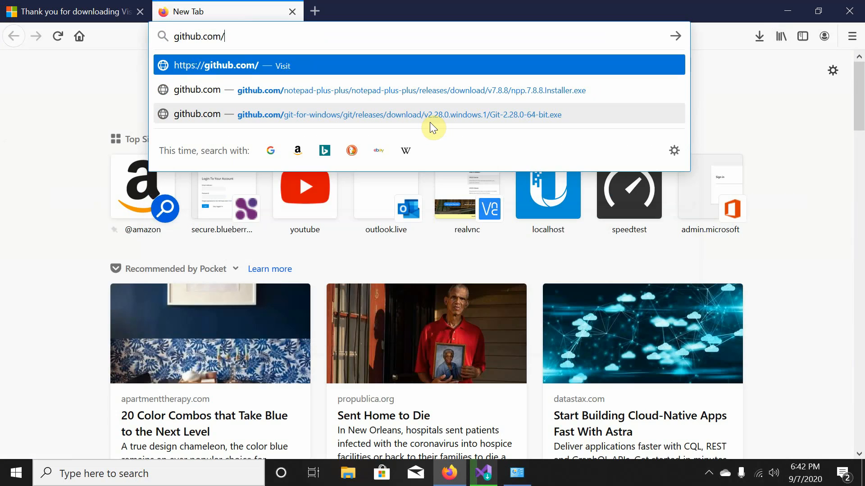
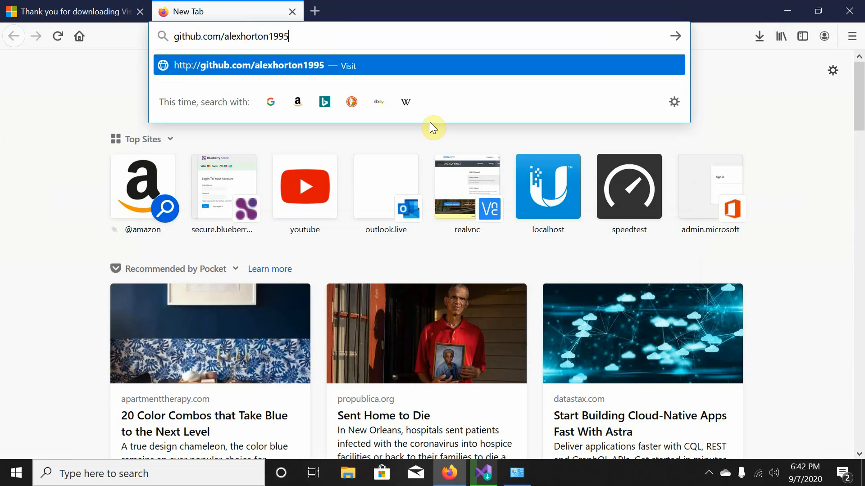
pyautogui.press('Return')
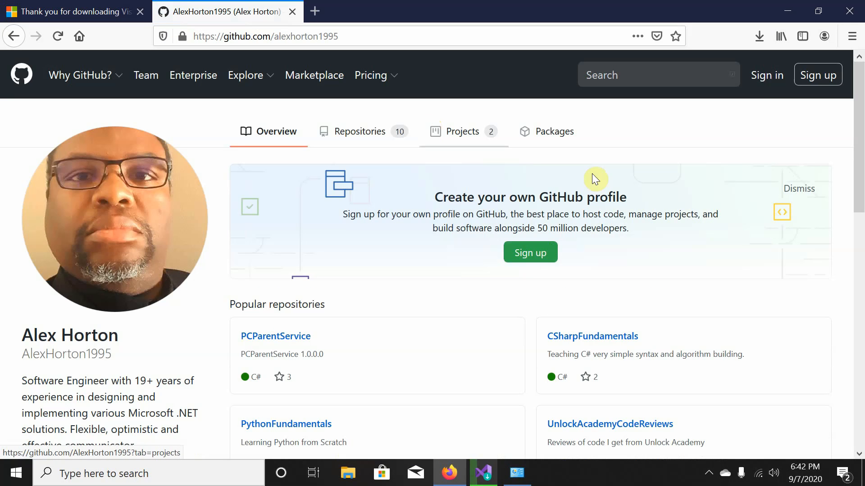
# Sign in to GitHub with the account e-mail and password, skip saving the login, and open crispy-potato.
pyautogui.click(759, 79)
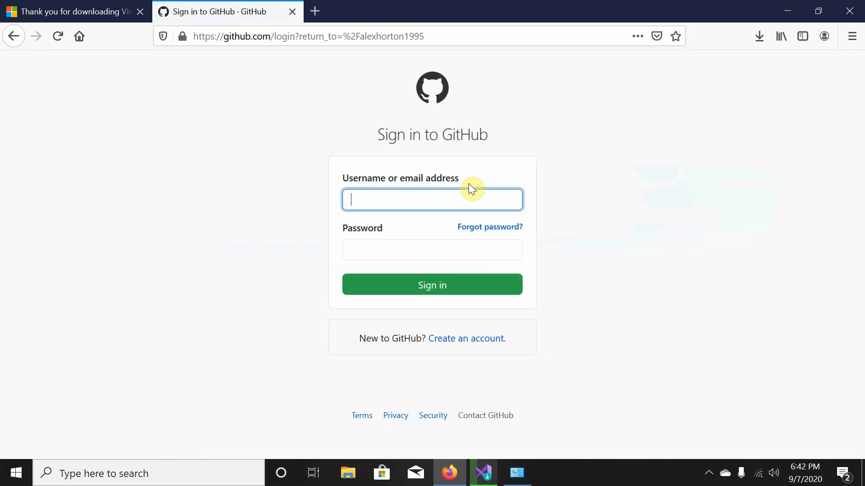
pyautogui.press('Tab')
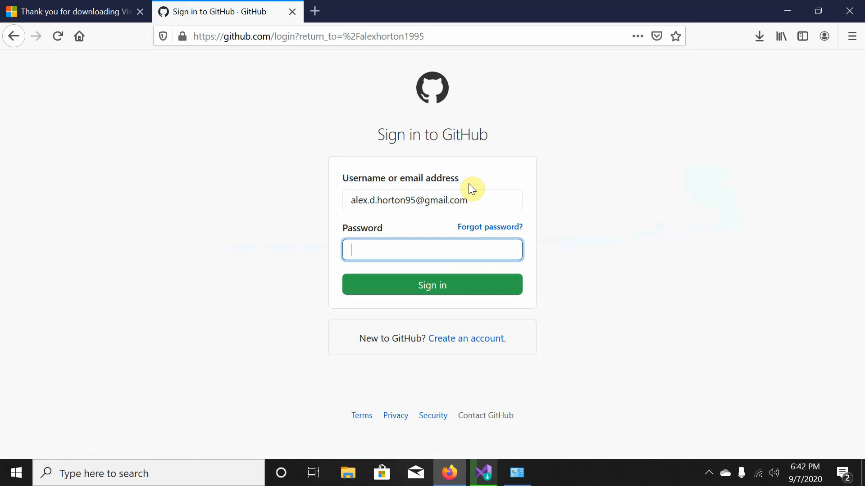
pyautogui.write('•••••••••••')
pyautogui.press('Return')
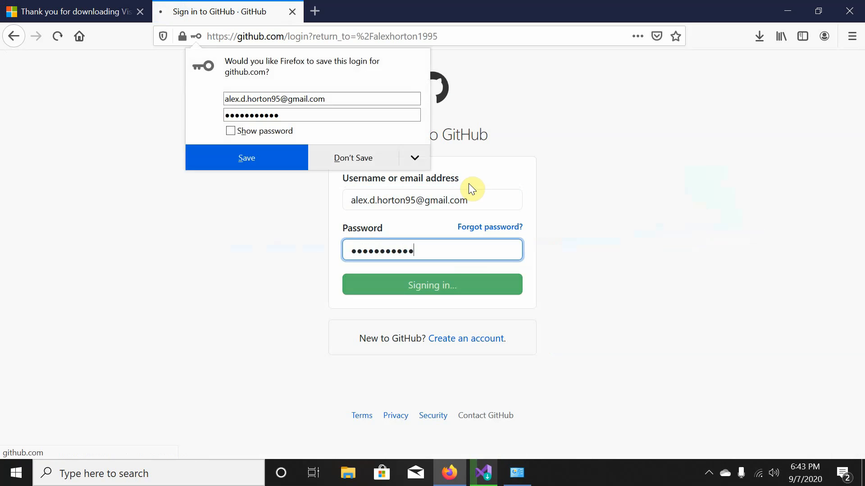
pyautogui.click(372, 150)
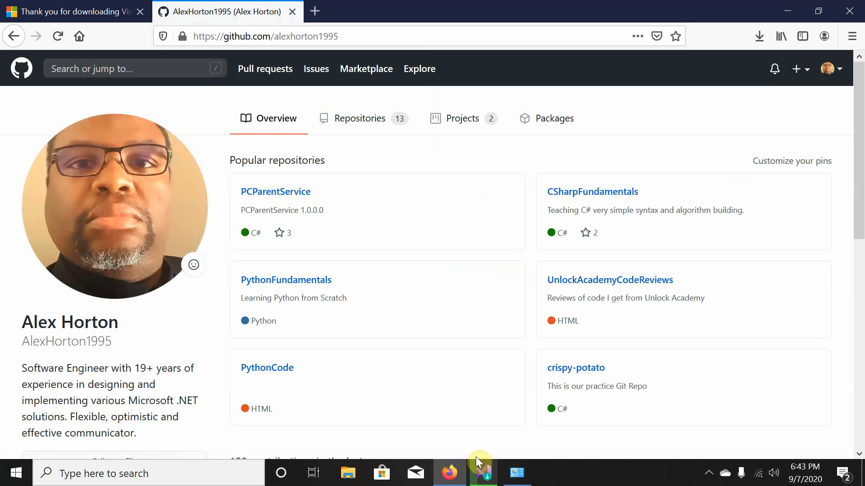
pyautogui.click(562, 373)
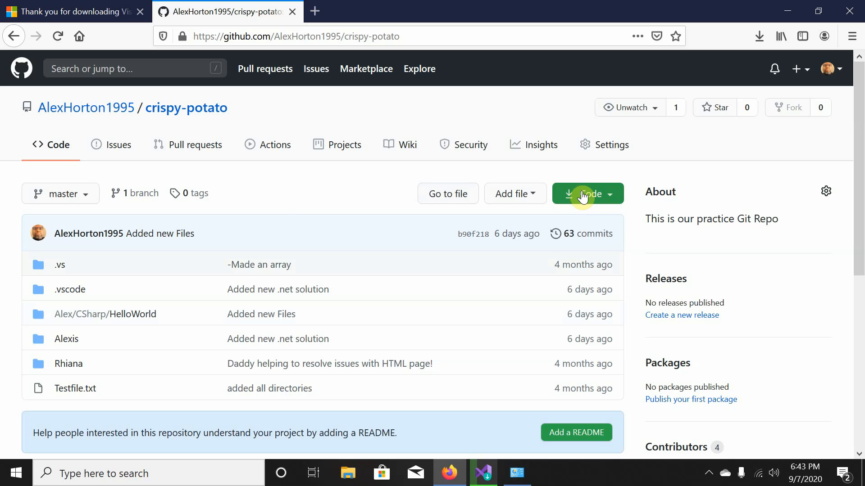
# Return to the profile, open CSharpFundamentals, and copy its HTTPS clone URL from the Code dropdown.
pyautogui.click(14, 36)
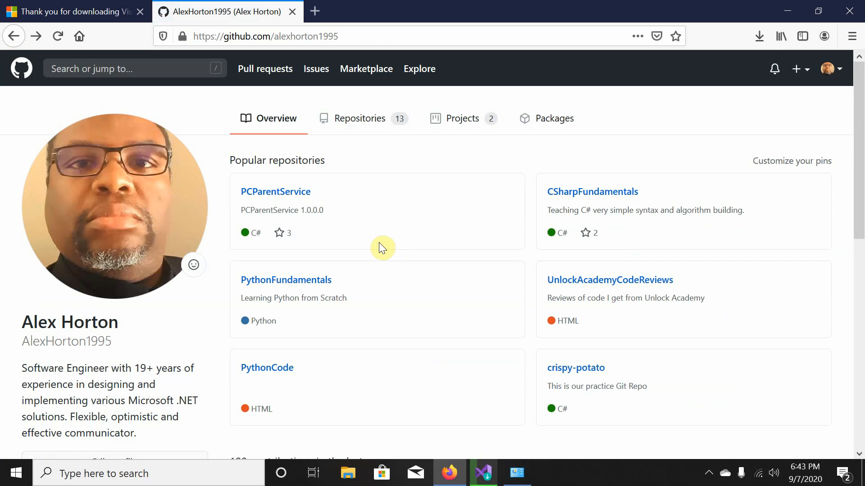
pyautogui.scroll(-2, 380, 244)
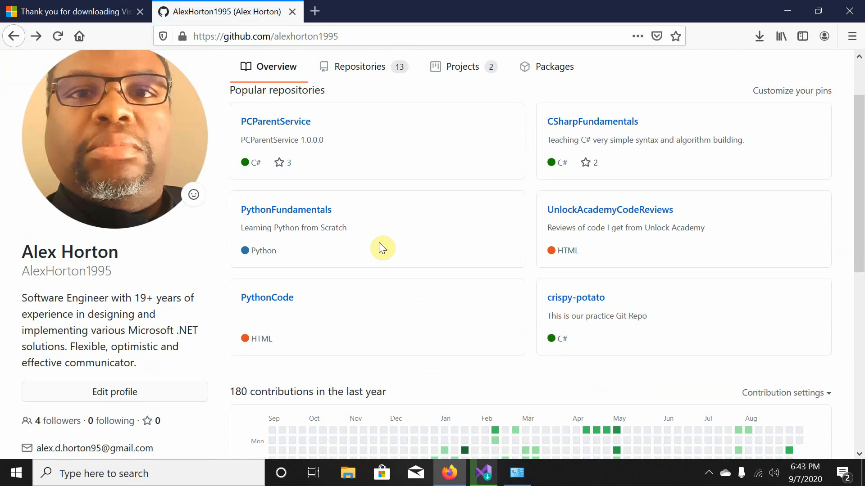
pyautogui.click(598, 121)
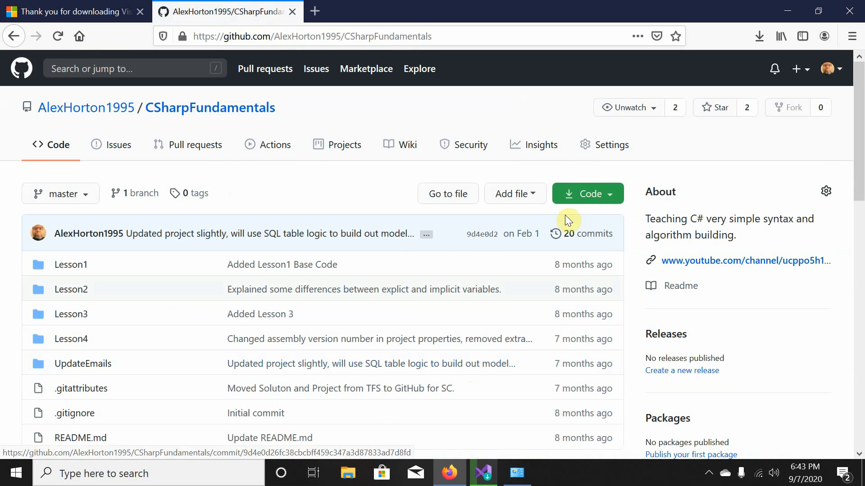
pyautogui.click(579, 203)
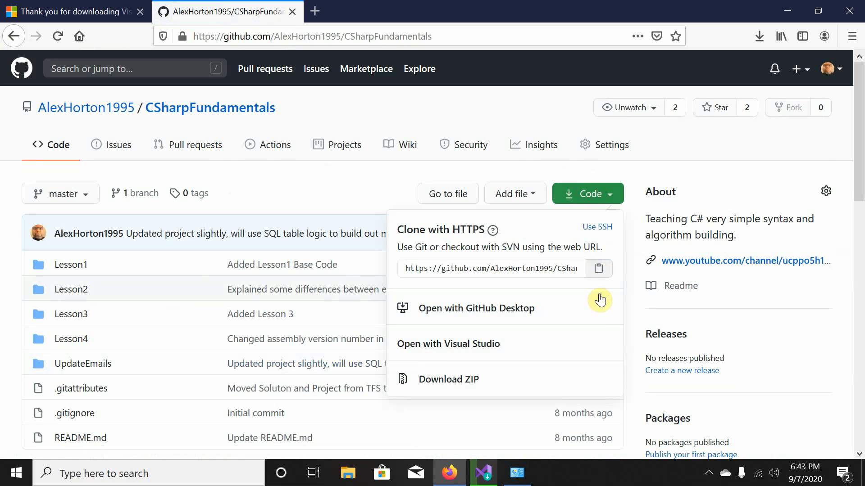
pyautogui.click(575, 271)
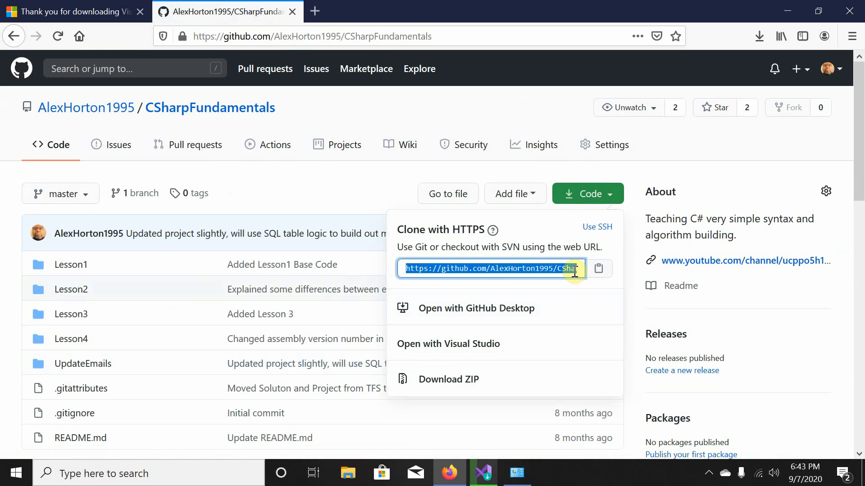
pyautogui.click(604, 276)
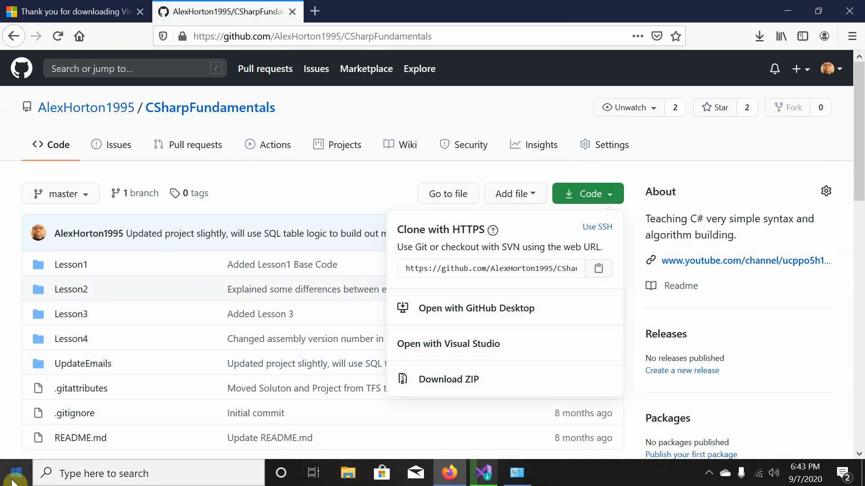
pyautogui.click(79, 469)
# Launch Windows PowerShell and list the home folder contents with dir.
pyautogui.write('win')
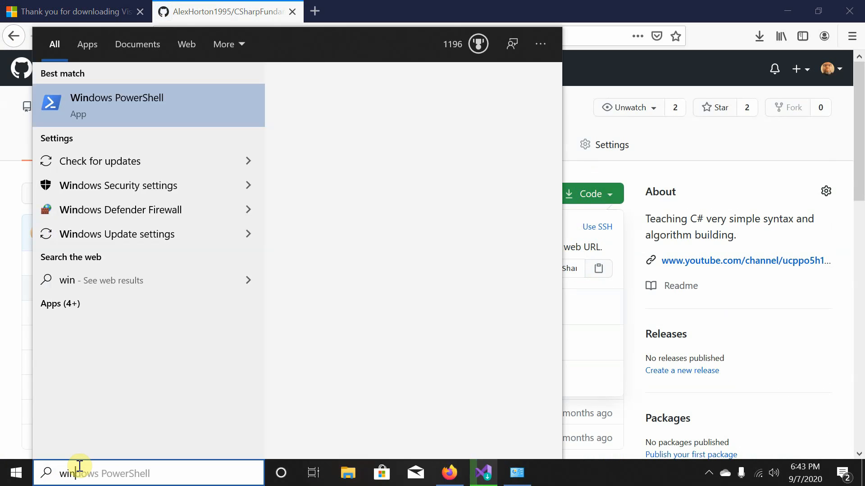
pyautogui.press('Return')
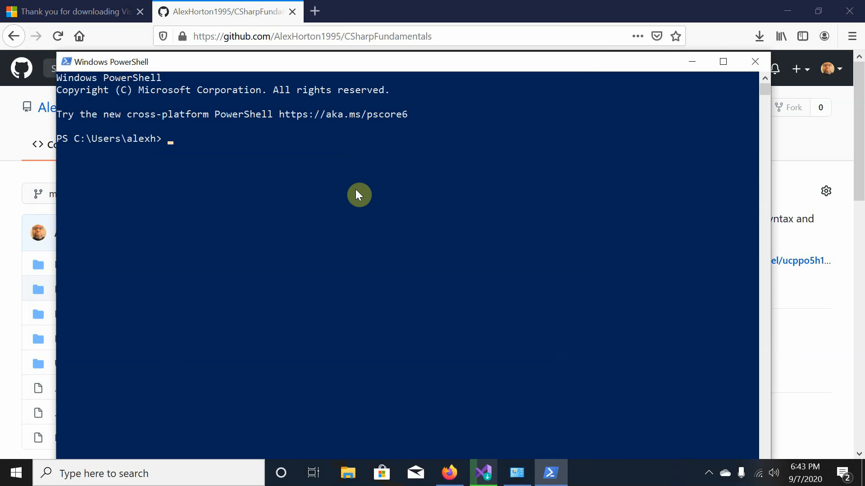
pyautogui.write('git pull')
pyautogui.hotkey('ctrl', 'v')
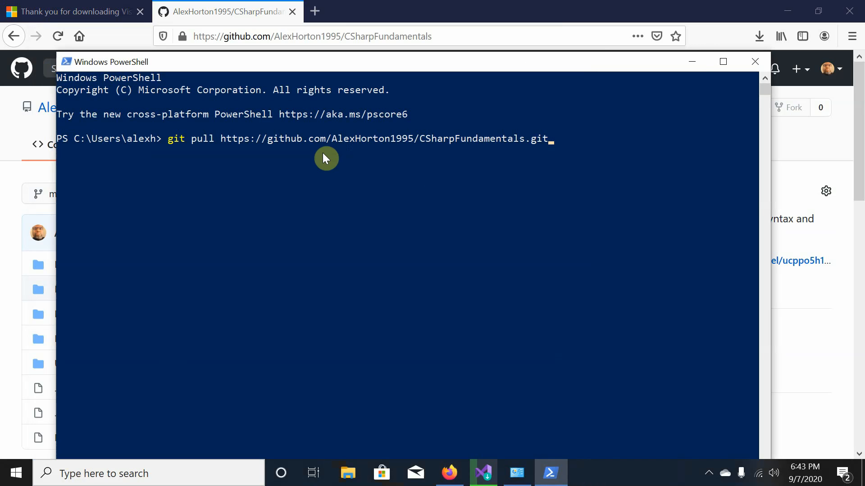
pyautogui.hotkey('ctrl', 'shift', 'Left')
pyautogui.hotkey('ctrl', 'shift', 'Left')
pyautogui.hotkey('ctrl', 'shift', 'Left')
pyautogui.hotkey('ctrl', 'shift', 'Left')
pyautogui.hotkey('ctrl', 'shift', 'Left')
pyautogui.hotkey('ctrl', 'shift', 'Left')
pyautogui.hotkey('ctrl', 'shift', 'Left')
pyautogui.hotkey('ctrl', 'shift', 'Left')
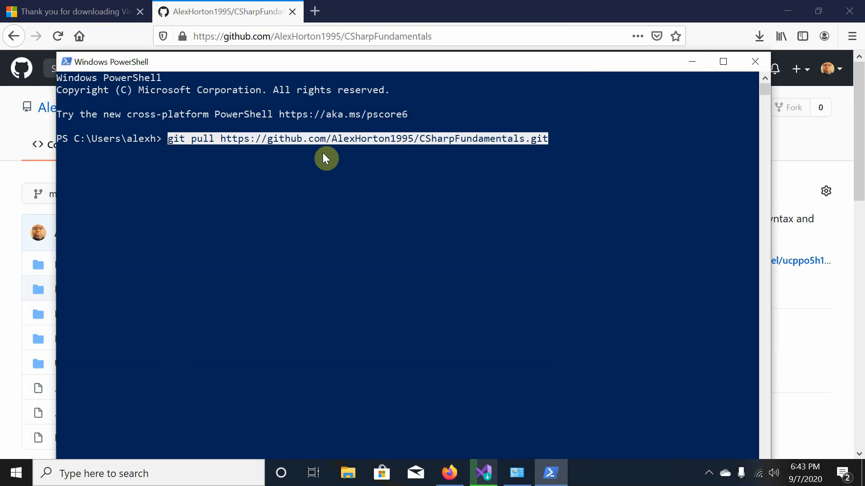
pyautogui.press('BackSpace')
pyautogui.write('dir')
pyautogui.press('Return')
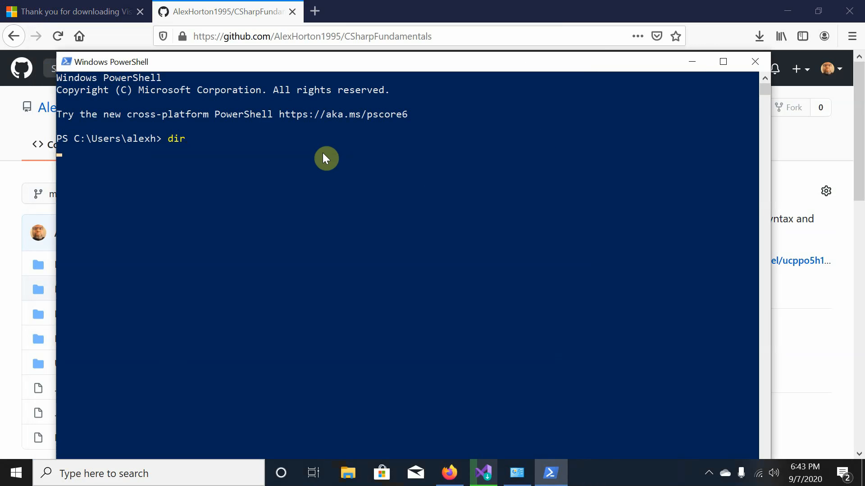
# Change into the Documents folder and list its contents.
pyautogui.write('cd')
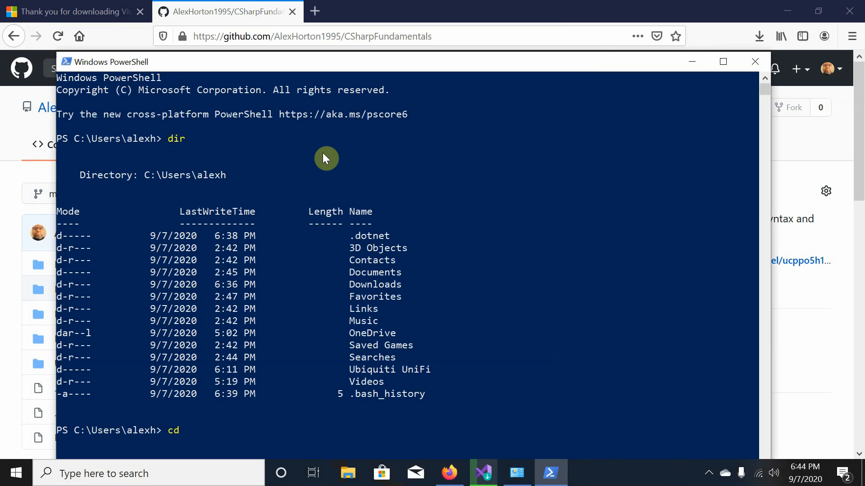
pyautogui.write('documen')
pyautogui.press('Tab')
pyautogui.press('Return')
pyautogui.write('dir')
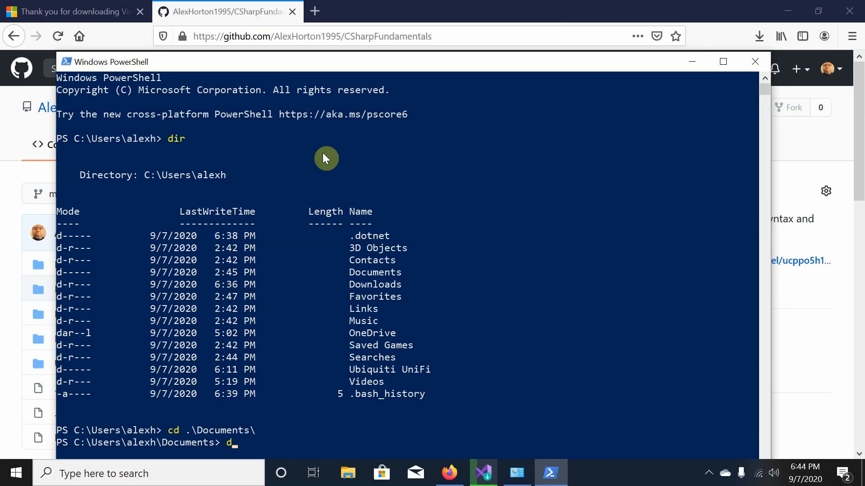
pyautogui.press('Return')
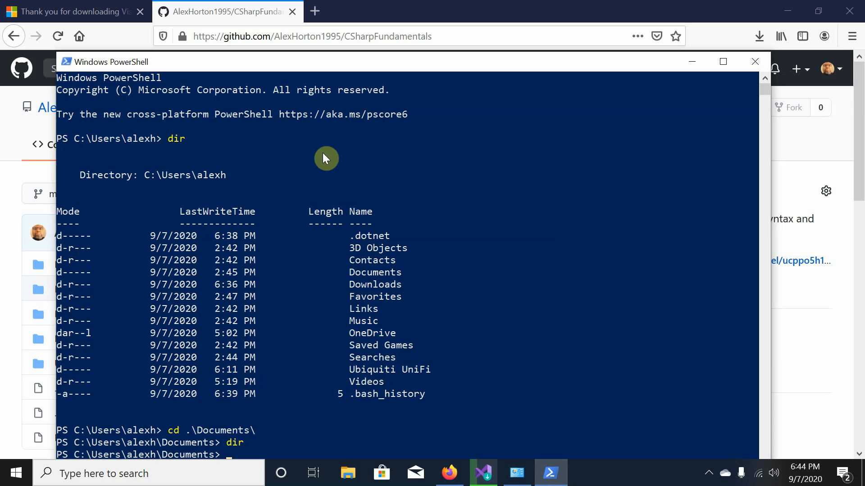
# Run git pull with the pasted CSharpFundamentals URL in Documents, which fails as not a git repository.
pyautogui.write('git pull')
pyautogui.scroll(-3, 329, 391)
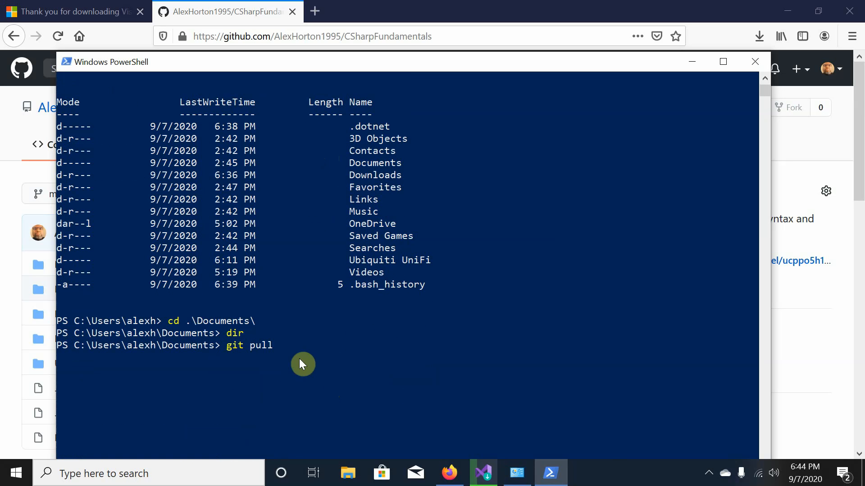
pyautogui.hotkey('ctrl', 'v')
pyautogui.press('Return')
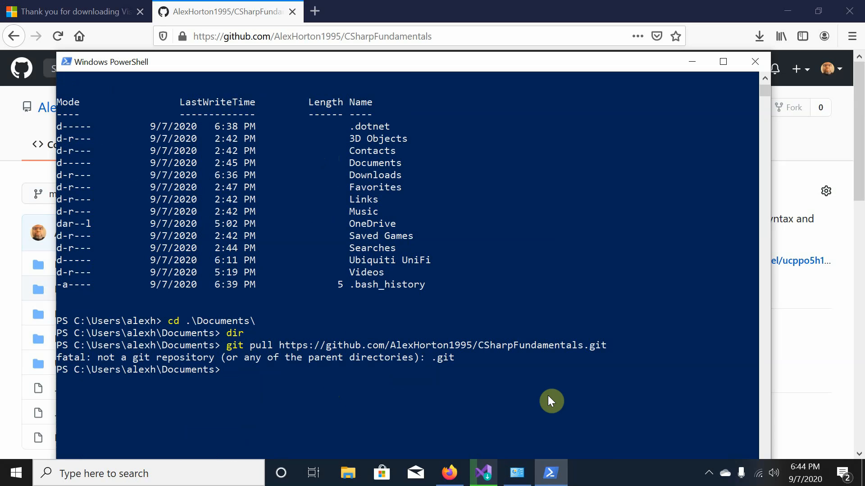
pyautogui.write('mk dir')
pyautogui.press('BackSpace')
pyautogui.press('BackSpace')
pyautogui.press('BackSpace')
pyautogui.write('dir')
pyautogui.hotkey('alt', 'Tab')
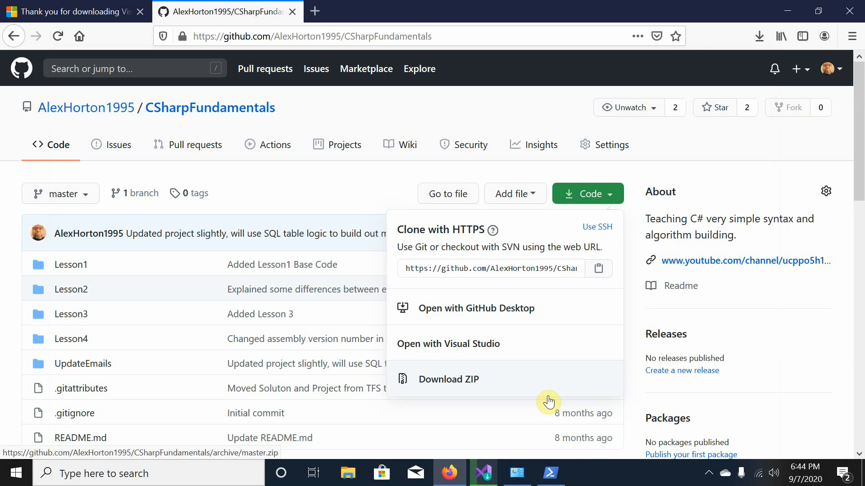
# Create a CSharpFundamentals folder in Documents, enter it, and run git init.
pyautogui.hotkey('alt', 'Tab')
pyautogui.write('CSh')
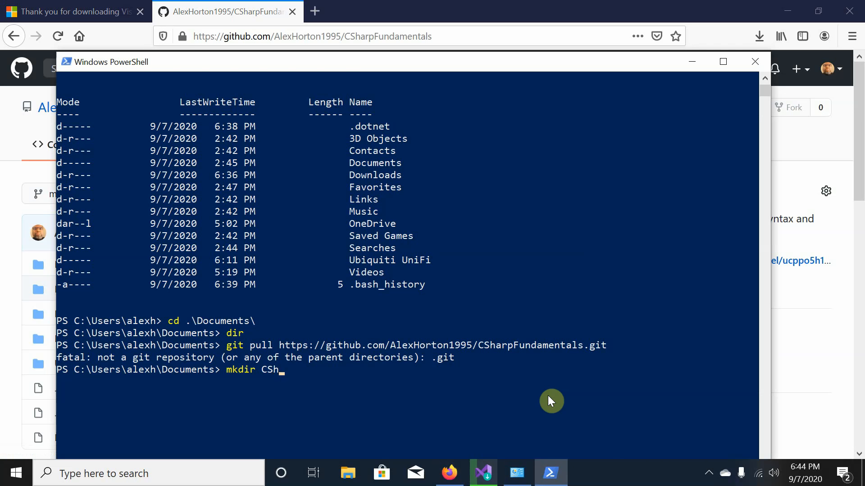
pyautogui.write('arpFundamentals')
pyautogui.press('Return')
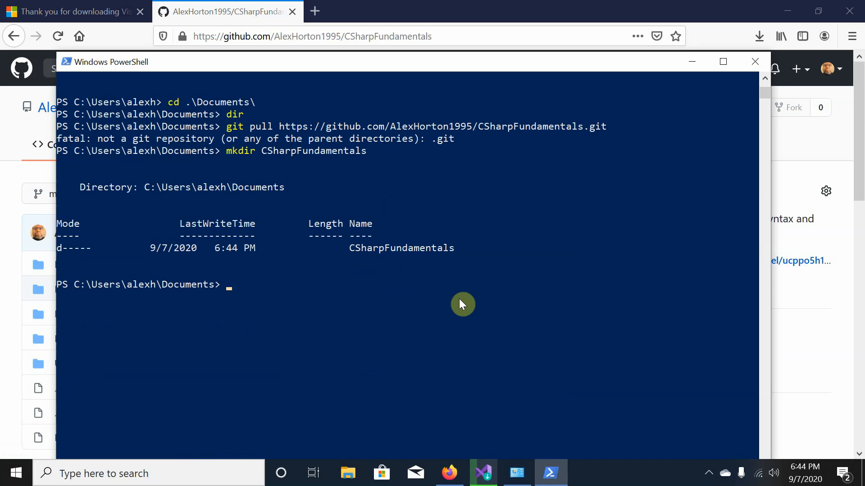
pyautogui.write('cd .\\C')
pyautogui.press('Tab')
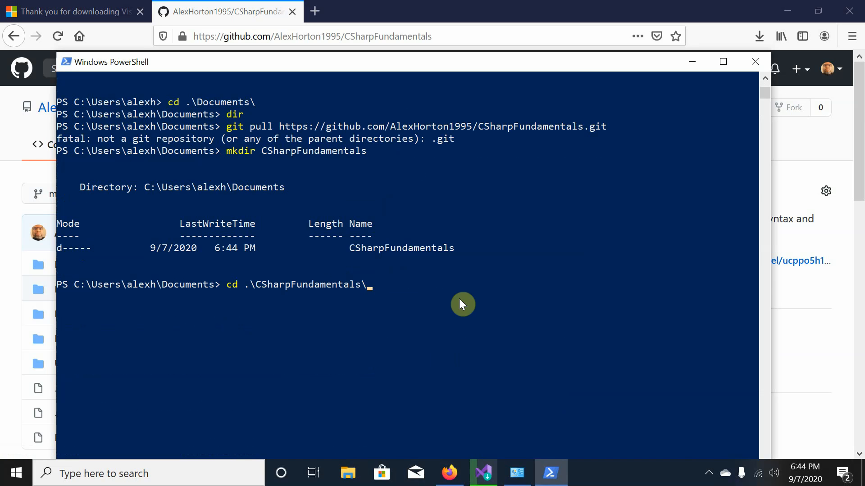
pyautogui.press('Return')
pyautogui.write('git init')
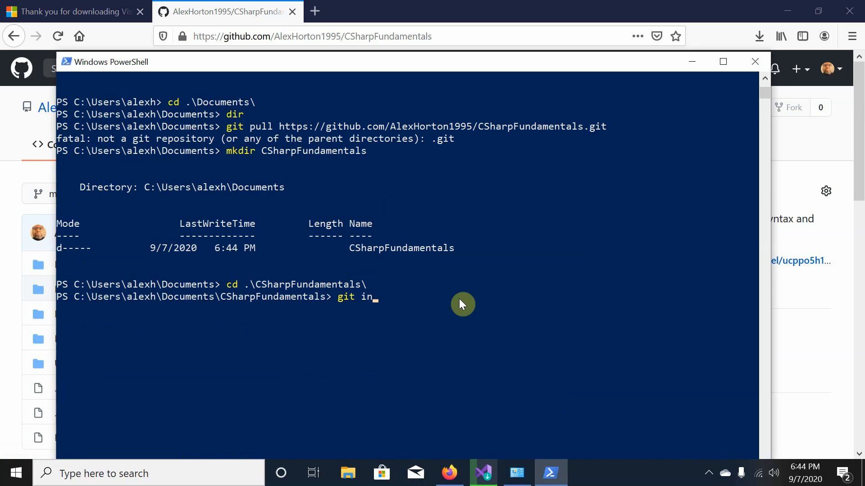
pyautogui.press('Return')
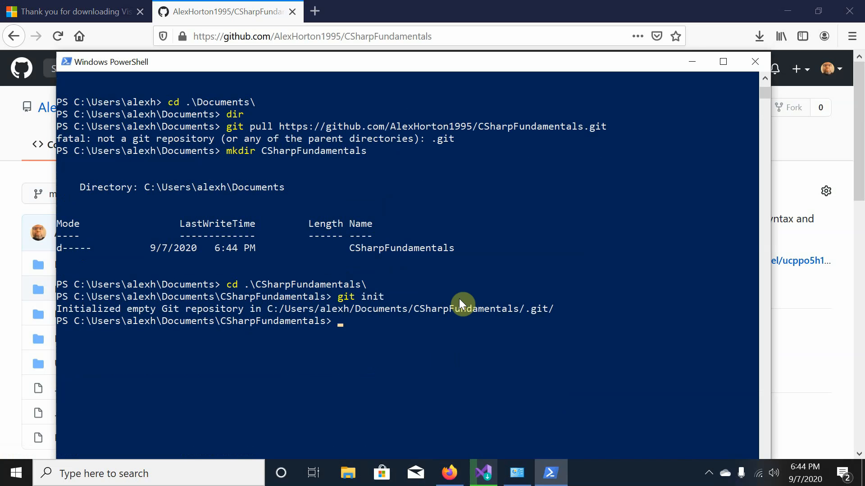
# Go back up to Documents and rerun the earlier git pull there.
pyautogui.write('git pull')
pyautogui.press('BackSpace')
pyautogui.press('BackSpace')
pyautogui.press('BackSpace')
pyautogui.press('BackSpace')
pyautogui.press('BackSpace')
pyautogui.press('BackSpace')
pyautogui.press('BackSpace')
pyautogui.press('BackSpace')
pyautogui.press('BackSpace')
pyautogui.write('cd ..')
pyautogui.press('Return')
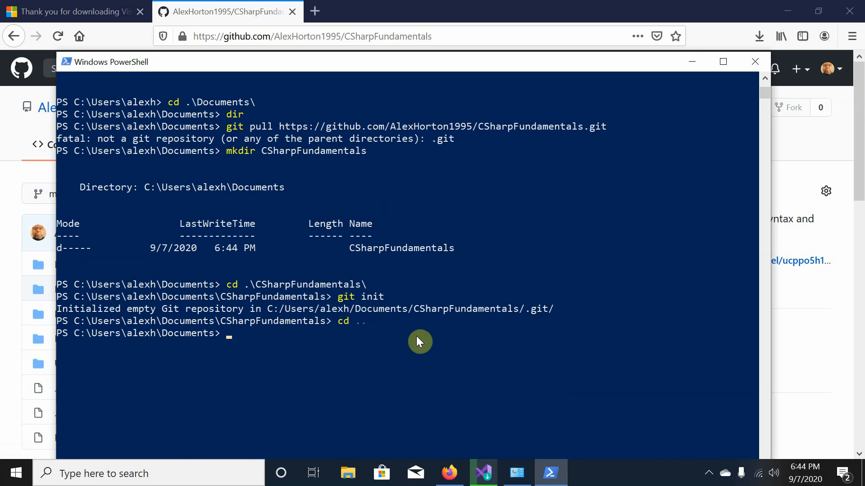
pyautogui.write('git \\')
pyautogui.press('BackSpace')
pyautogui.press('BackSpace')
pyautogui.press('BackSpace')
pyautogui.press('BackSpace')
pyautogui.press('BackSpace')
pyautogui.write('cd .\\C')
pyautogui.press('Tab')
pyautogui.press('Up')
pyautogui.press('Up')
pyautogui.press('Up')
pyautogui.press('Up')
pyautogui.press('Up')
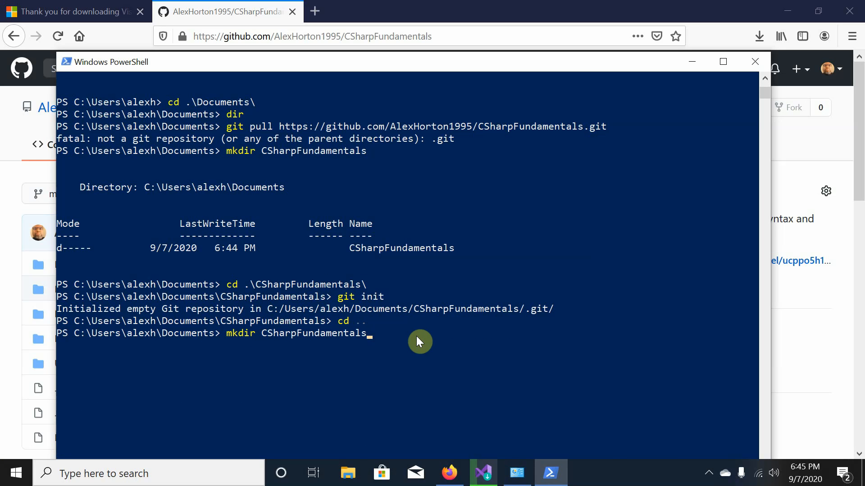
pyautogui.press('Return')
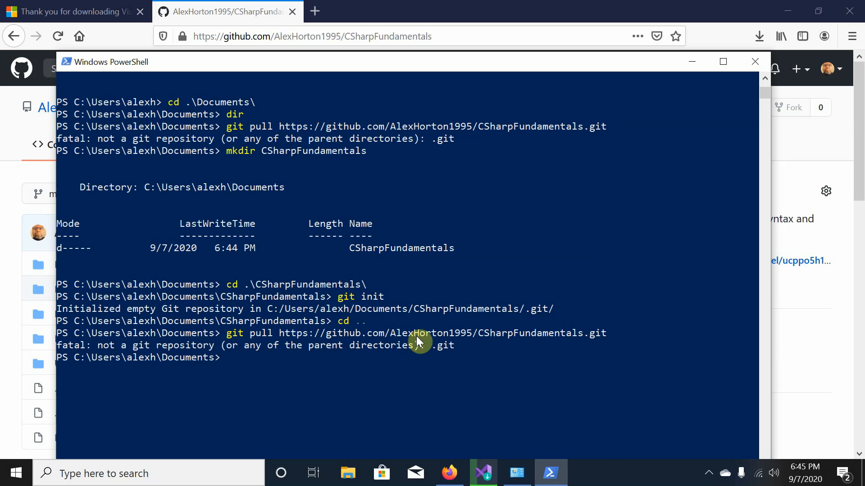
# Return into CSharpFundamentals and git pull the repository, fetching all 84 objects.
pyautogui.write('cd ..')
pyautogui.press('Left')
pyautogui.press('Left')
pyautogui.press('Left')
pyautogui.press('Left')
pyautogui.press('Left')
pyautogui.press('Up')
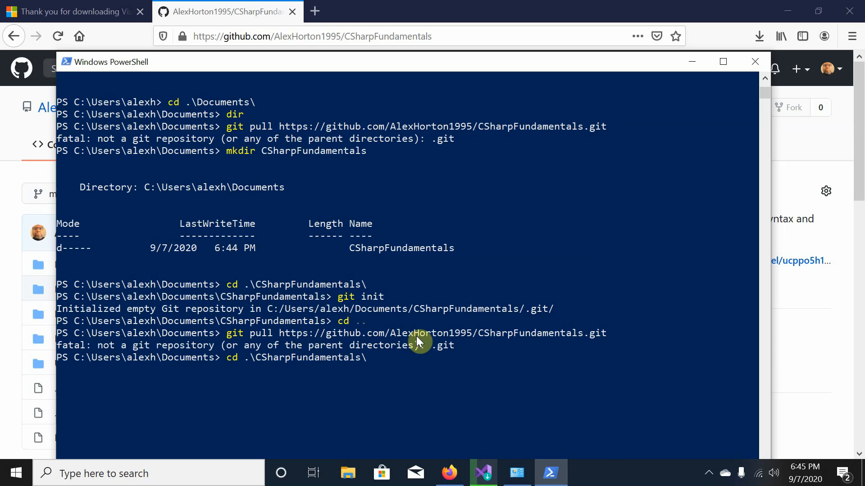
pyautogui.press('Return')
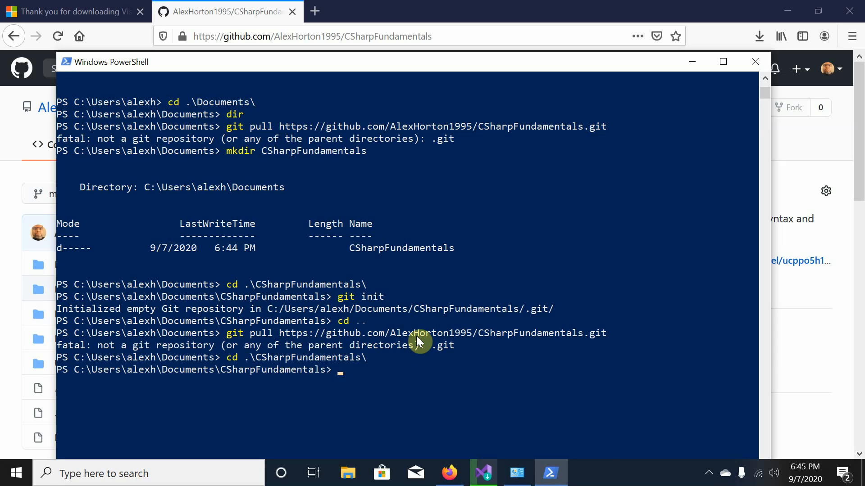
pyautogui.press('Up')
pyautogui.press('Up')
pyautogui.press('Return')
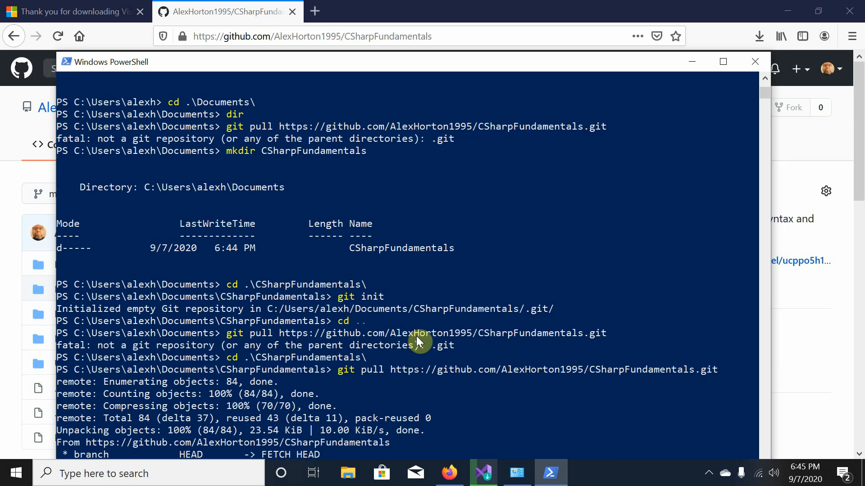
pyautogui.scroll(-3, 430, 366)
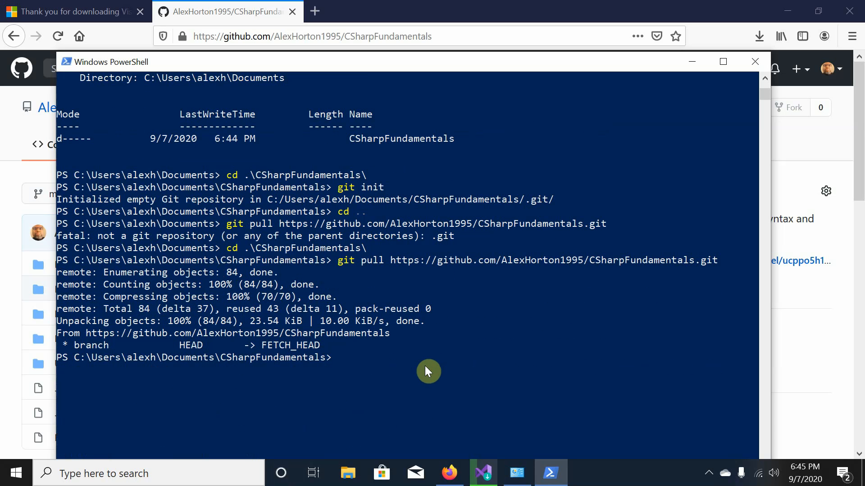
# List the pulled CSharpFundamentals repository contents with dir.
pyautogui.click(402, 352)
pyautogui.press('Escape')
pyautogui.press('Return')
pyautogui.write('dir')
pyautogui.press('Return')
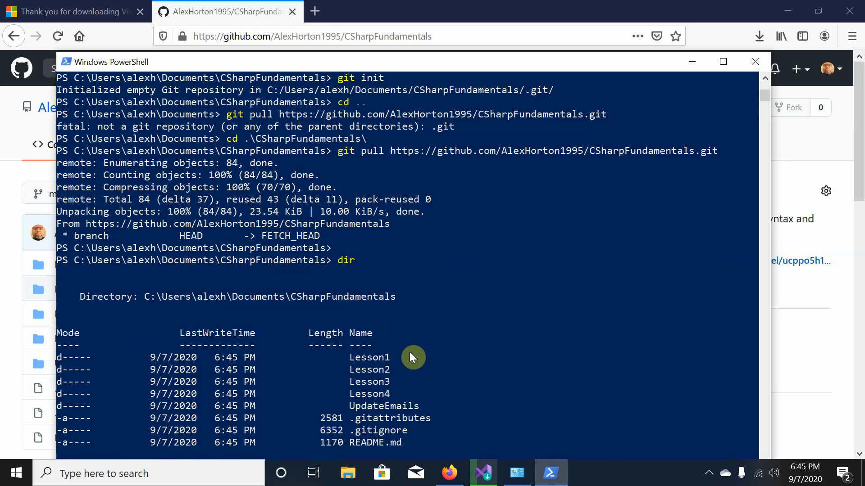
pyautogui.scroll(-3, 410, 353)
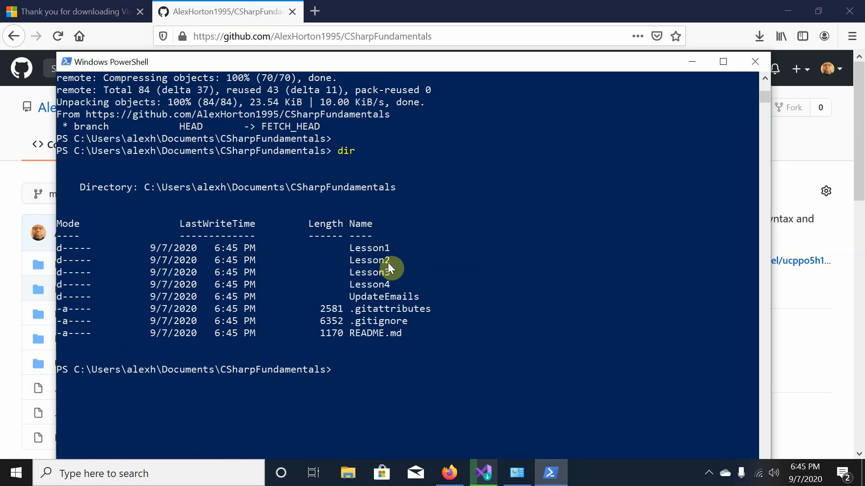
# Move into the Lesson1 folder and list its files, including Program.cs.
pyautogui.write('cd Le')
pyautogui.press('Tab')
pyautogui.press('Return')
pyautogui.write('dir')
pyautogui.press('Return')
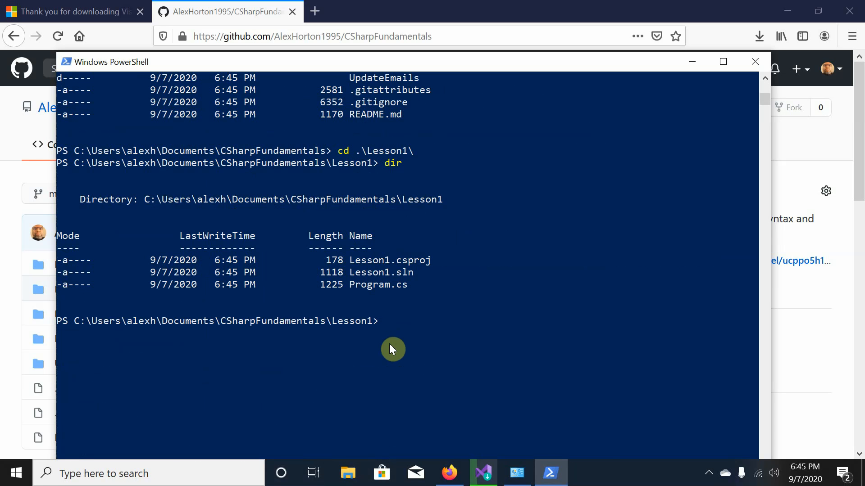
# Try opening Program.cs with edit, which fails, then enter type Program.cs instead.
pyautogui.write('Program.cs')
pyautogui.press('BackSpace')
pyautogui.press('BackSpace')
pyautogui.press('BackSpace')
pyautogui.press('BackSpace')
pyautogui.press('BackSpace')
pyautogui.press('BackSpace')
pyautogui.press('BackSpace')
pyautogui.press('BackSpace')
pyautogui.press('BackSpace')
pyautogui.press('BackSpace')
pyautogui.write('edit pP')
pyautogui.press('BackSpace')
pyautogui.press('BackSpace')
pyautogui.write('Pror')
pyautogui.press('BackSpace')
pyautogui.press('Tab')
pyautogui.press('BackSpace')
pyautogui.press('BackSpace')
pyautogui.press('BackSpace')
pyautogui.press('BackSpace')
pyautogui.press('BackSpace')
pyautogui.press('BackSpace')
pyautogui.press('BackSpace')
pyautogui.press('BackSpace')
pyautogui.press('BackSpace')
pyautogui.press('BackSpace')
pyautogui.press('BackSpace')
pyautogui.press('BackSpace')
pyautogui.write('Program.cs')
pyautogui.press('Return')
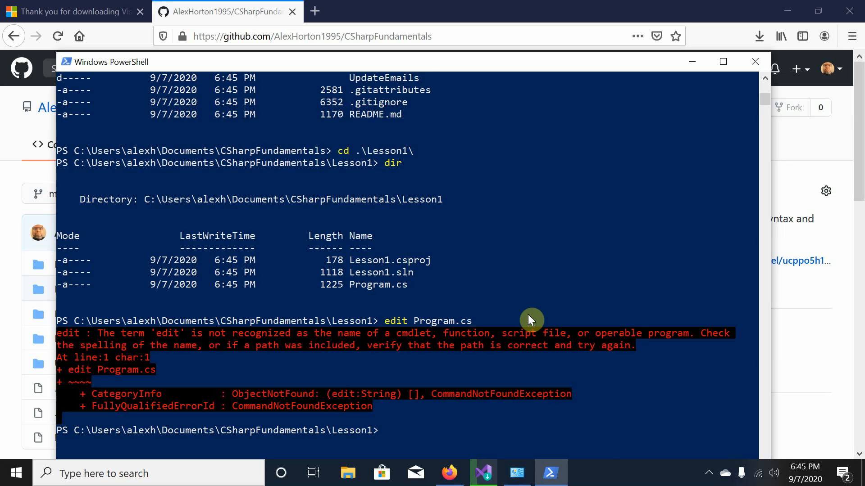
pyautogui.write('type Program.cs')
# Print the Lesson1 Program.cs reverse-a-string code, scroll through it, and exit PowerShell.
pyautogui.press('Return')
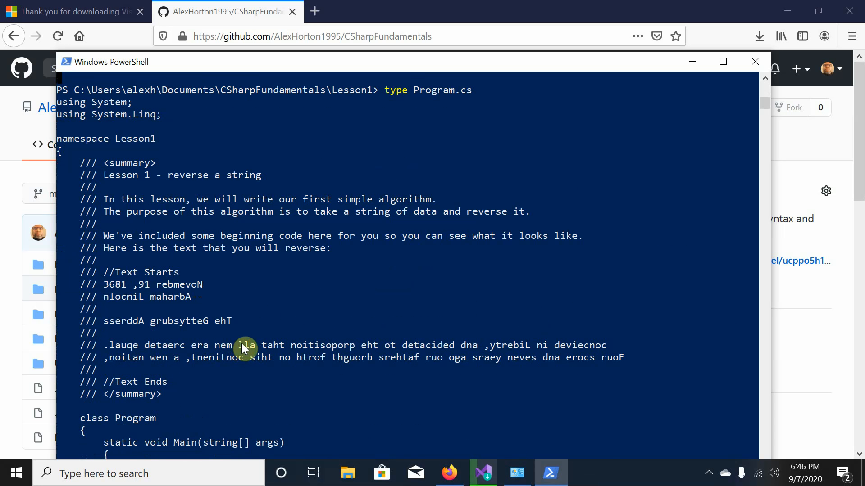
pyautogui.scroll(-6, 160, 146)
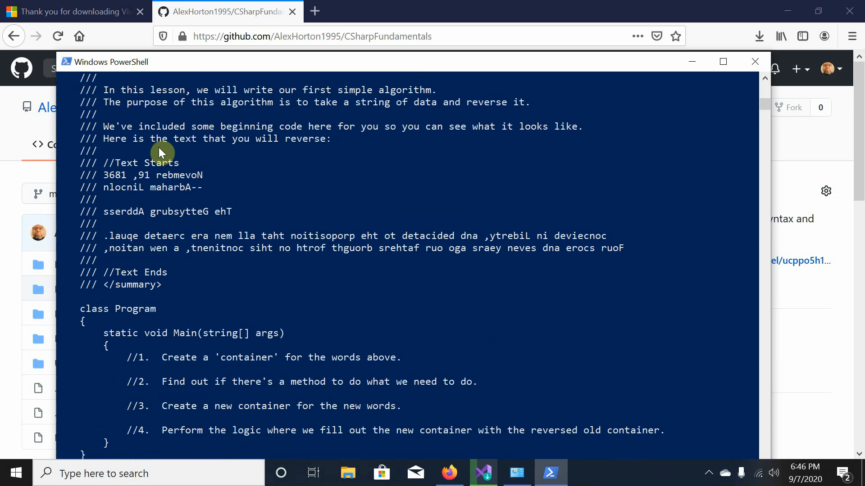
pyautogui.scroll(2, 175, 257)
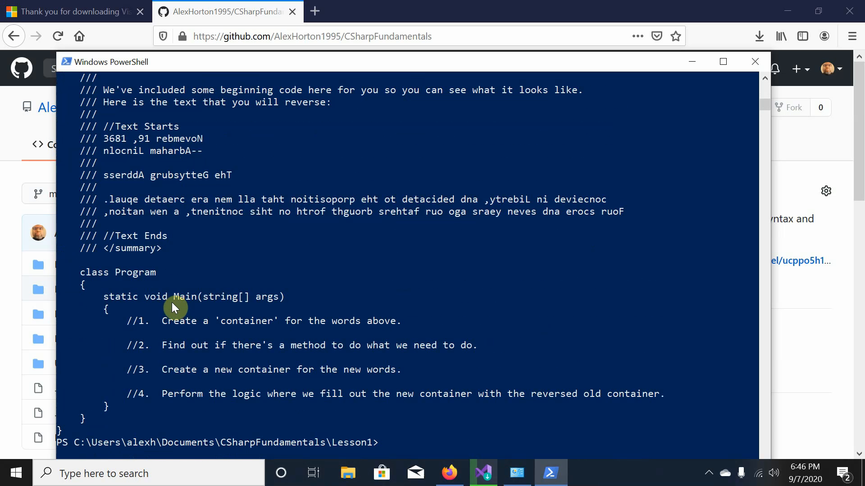
pyautogui.scroll(5, 176, 288)
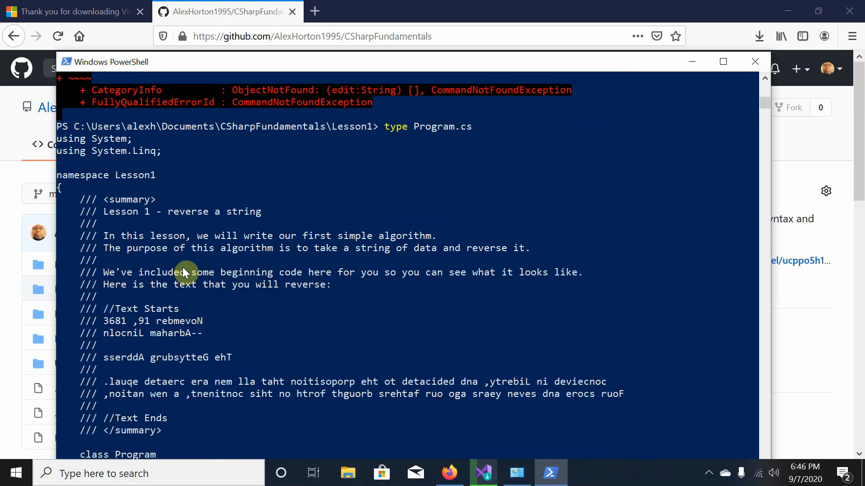
pyautogui.scroll(-1, 183, 268)
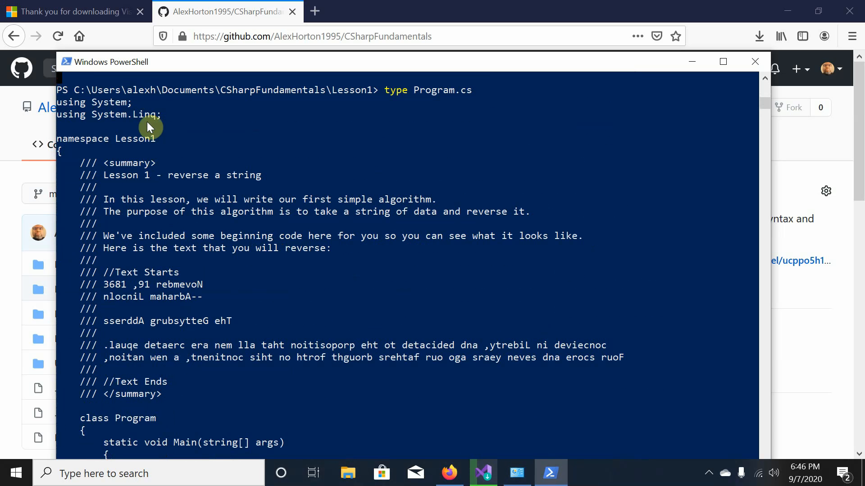
pyautogui.scroll(-4, 146, 126)
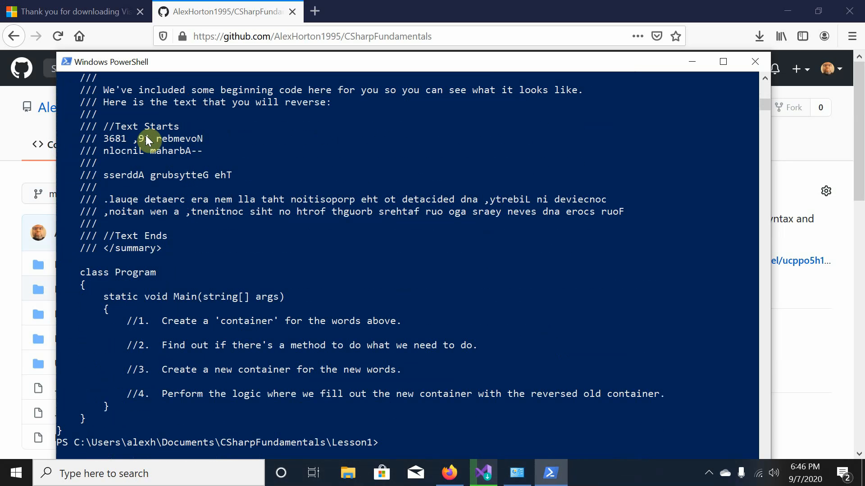
pyautogui.scroll(-3, 258, 345)
pyautogui.scroll(2, 253, 343)
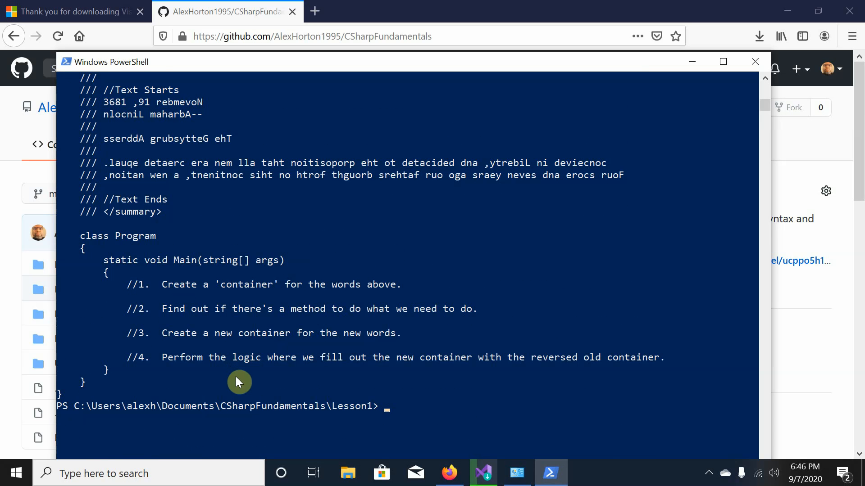
pyautogui.write('exit')
pyautogui.press('Return')
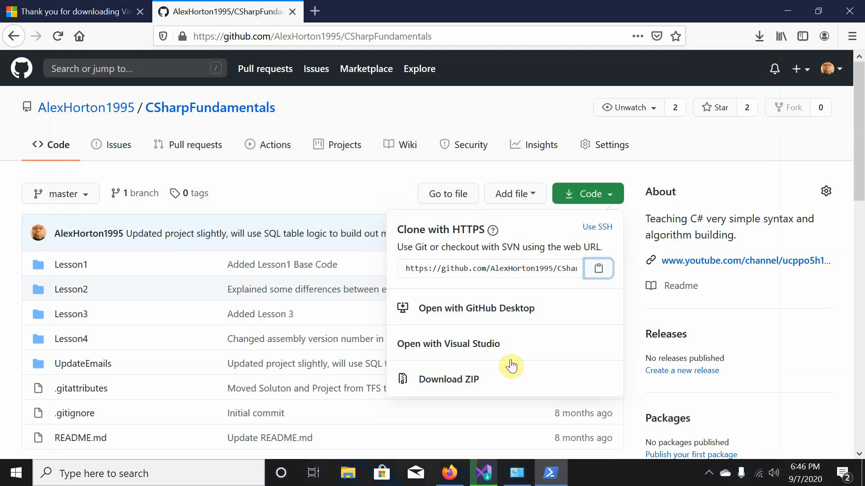
# From the Visual Studio Installer, open the VS Community 2019 version 16.7.2 release notes.
pyautogui.click(477, 472)
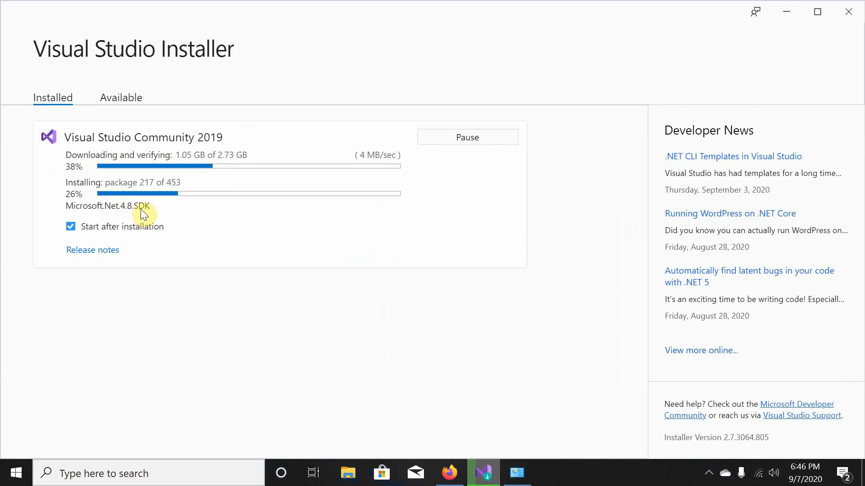
pyautogui.click(107, 250)
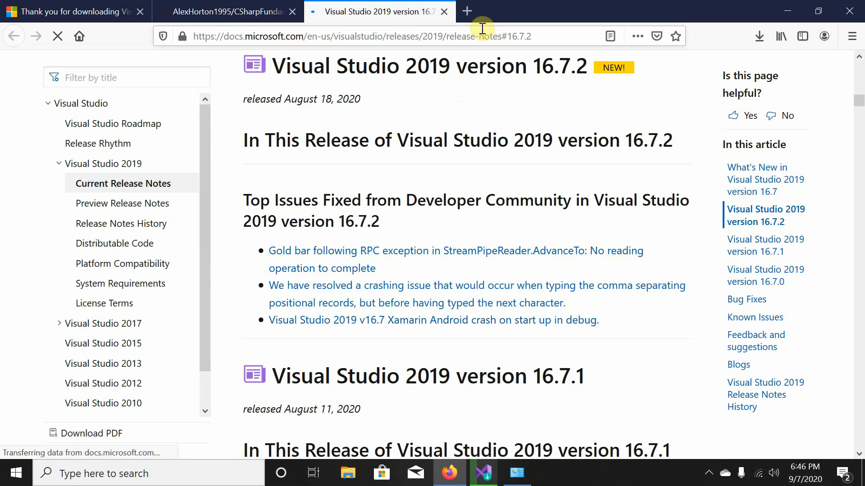
# Close the release notes, dismiss GitHub's clone panel, and bring up the recorder's tray menu to stop recording.
pyautogui.scroll(10, 373, 268)
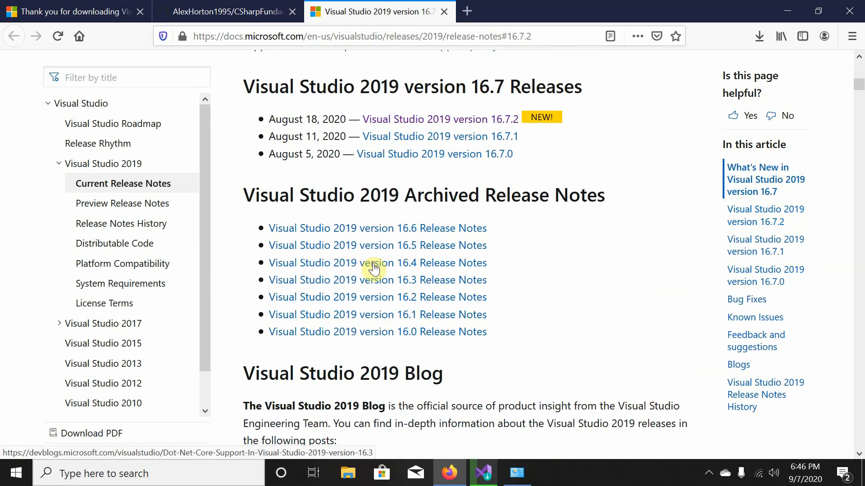
pyautogui.scroll(10, 373, 268)
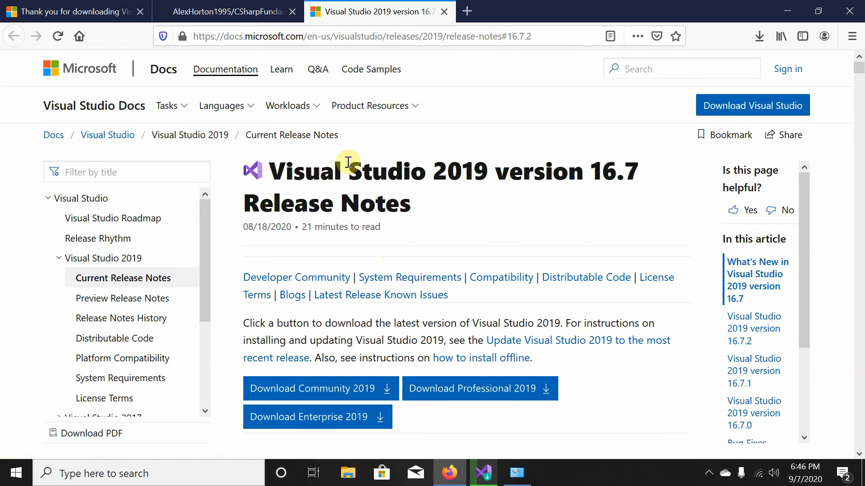
pyautogui.click(444, 11)
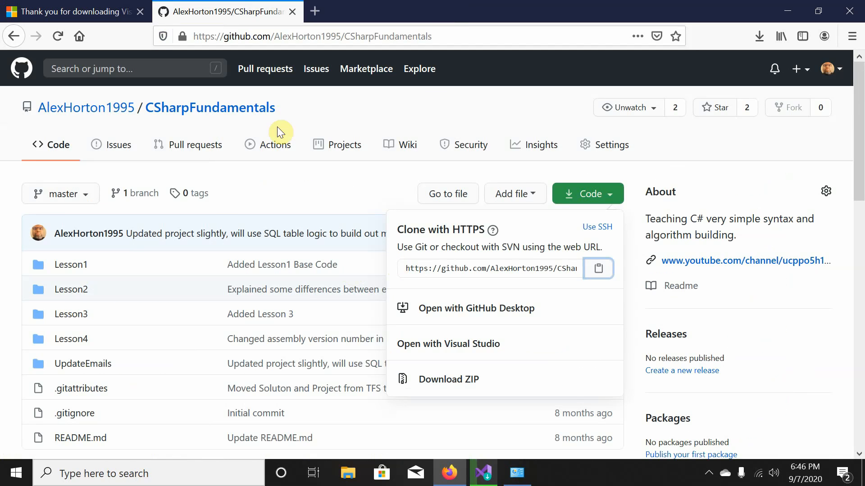
pyautogui.click(302, 178)
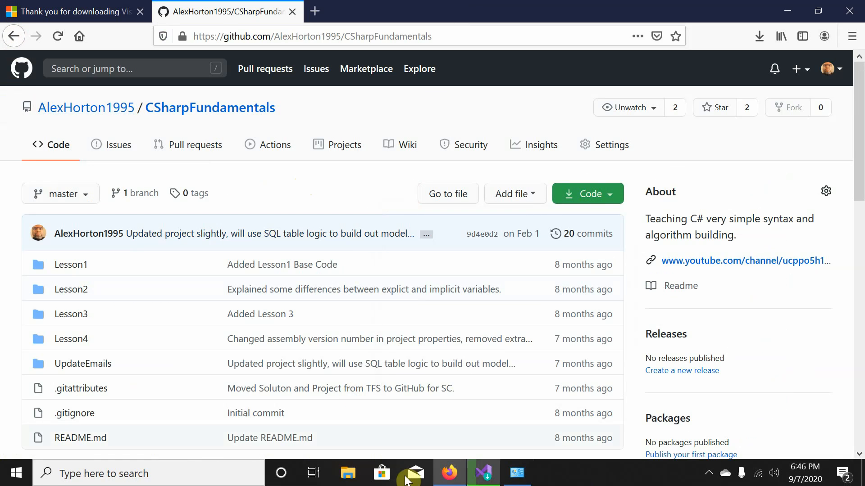
pyautogui.click(711, 476)
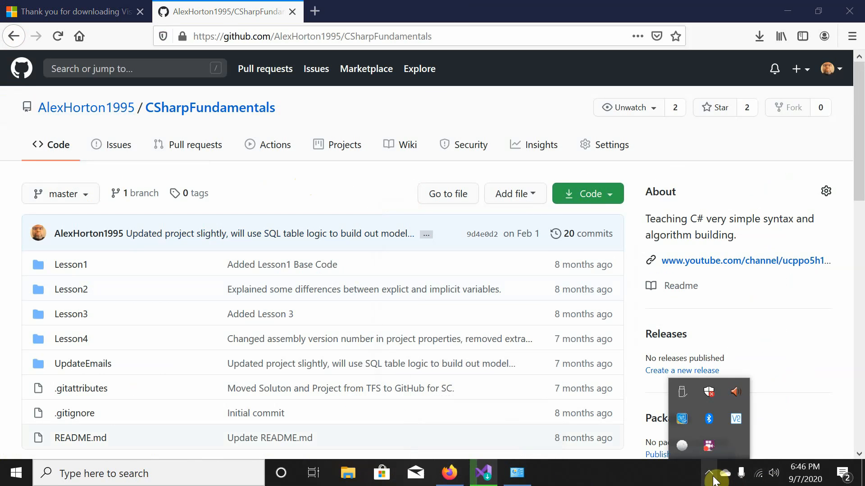
pyautogui.rightClick(715, 450)
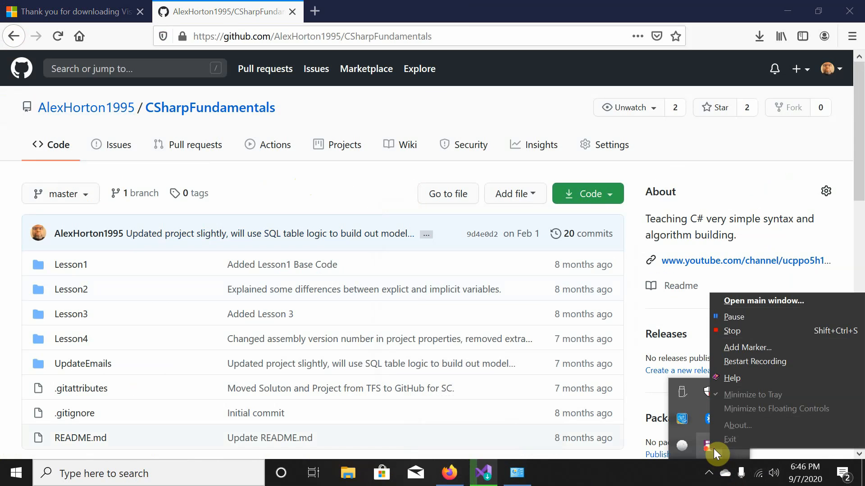